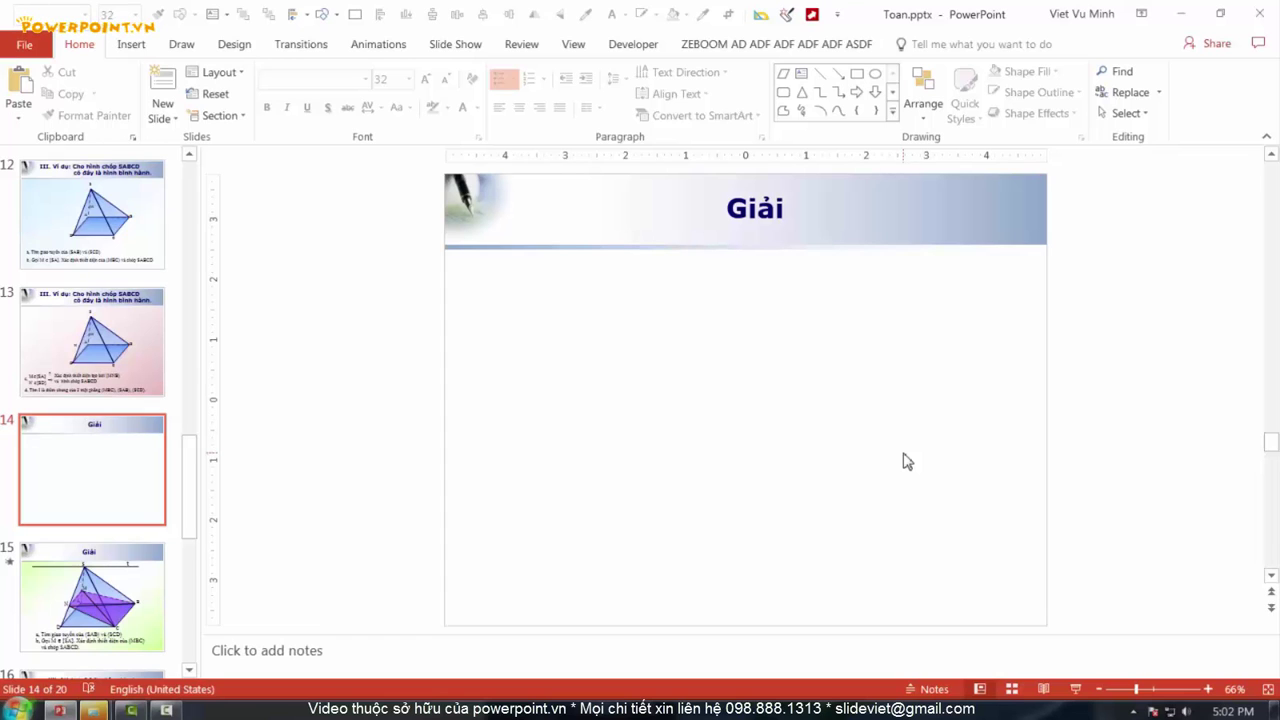
# - Copy the pyramid SABCD figure from slide 12 onto the Giải slide 14
pyautogui.click(125, 368)
pyautogui.click(82, 234)
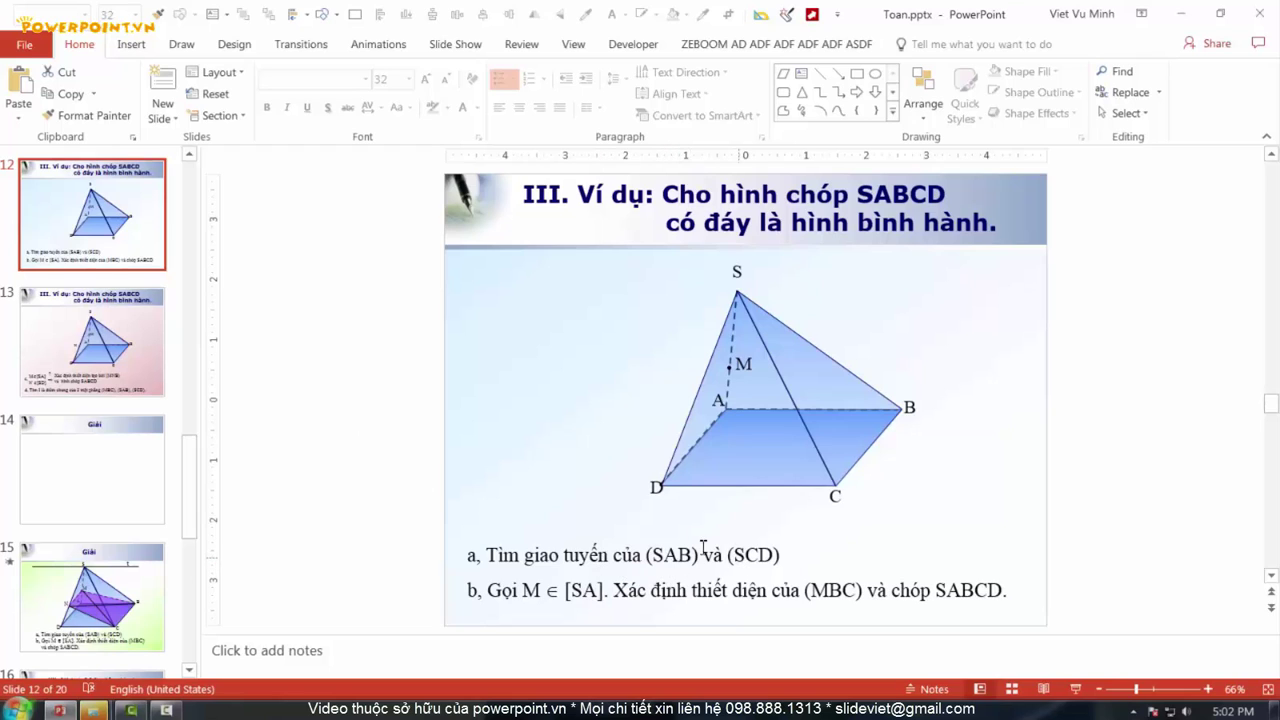
pyautogui.moveTo(1083, 537); pyautogui.dragTo(486, 247)
pyautogui.hotkey('ctrl', 'c')
pyautogui.click(130, 463)
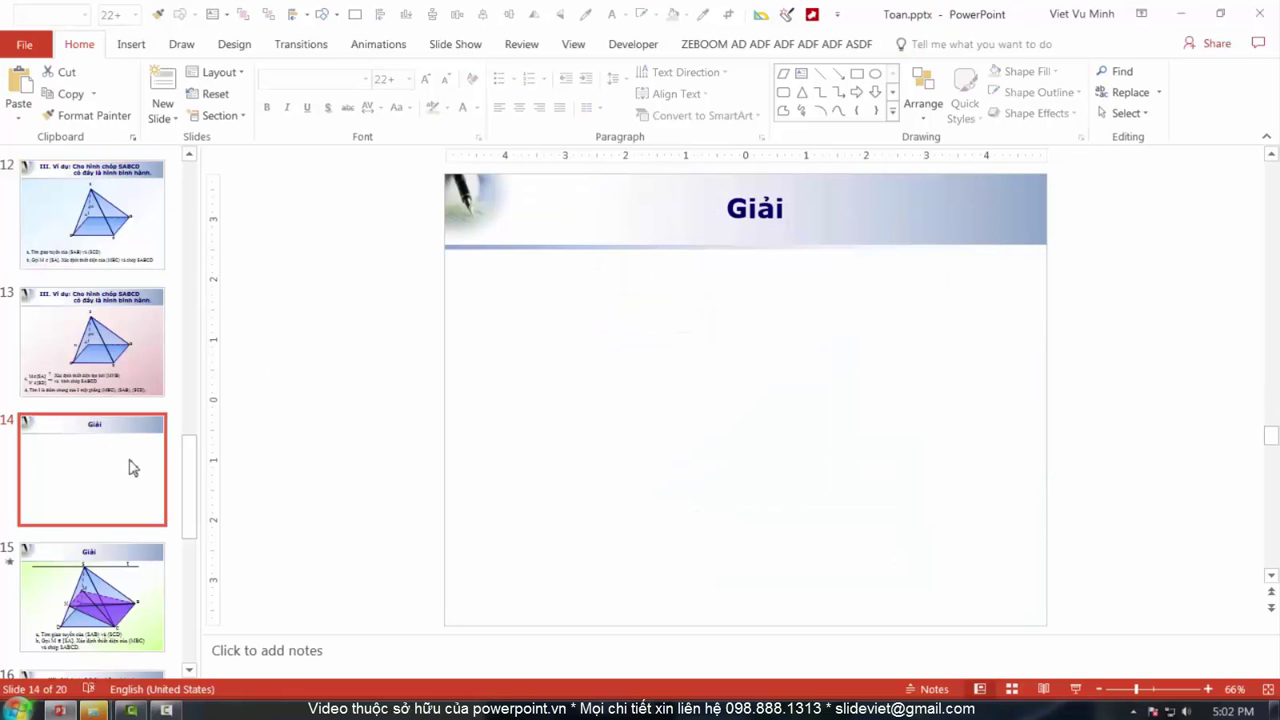
pyautogui.hotkey('ctrl', 'v')
pyautogui.click(318, 445)
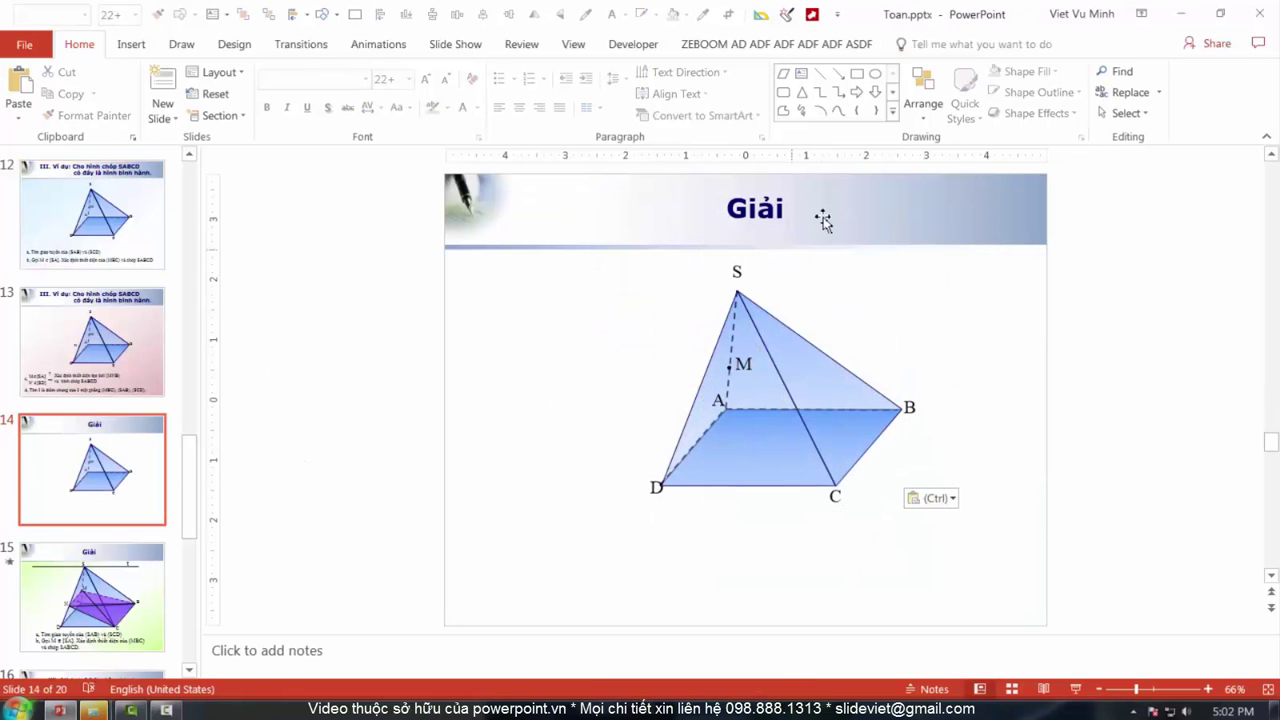
# - Copy the part a question from slide 12 and place it below the pyramid on slide 14
pyautogui.press('Up')
pyautogui.press('Up')
pyautogui.click(505, 543)
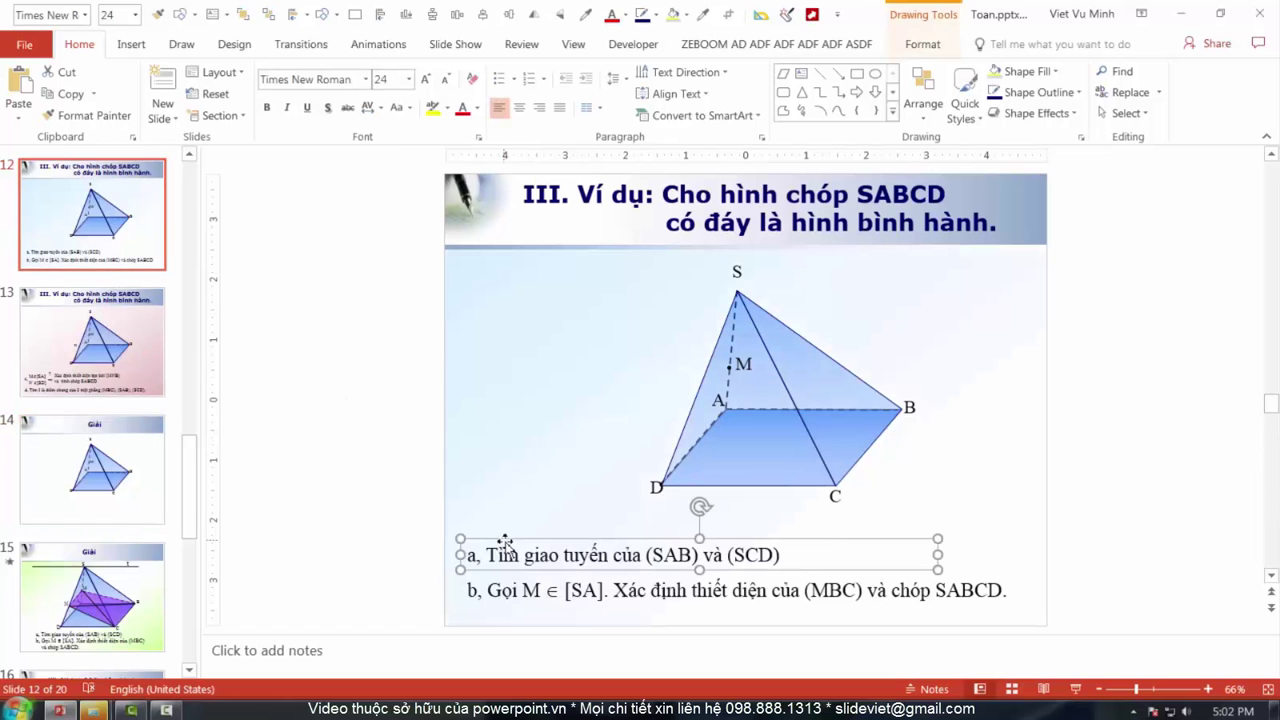
pyautogui.hotkey('ctrl', 'c')
pyautogui.click(125, 468)
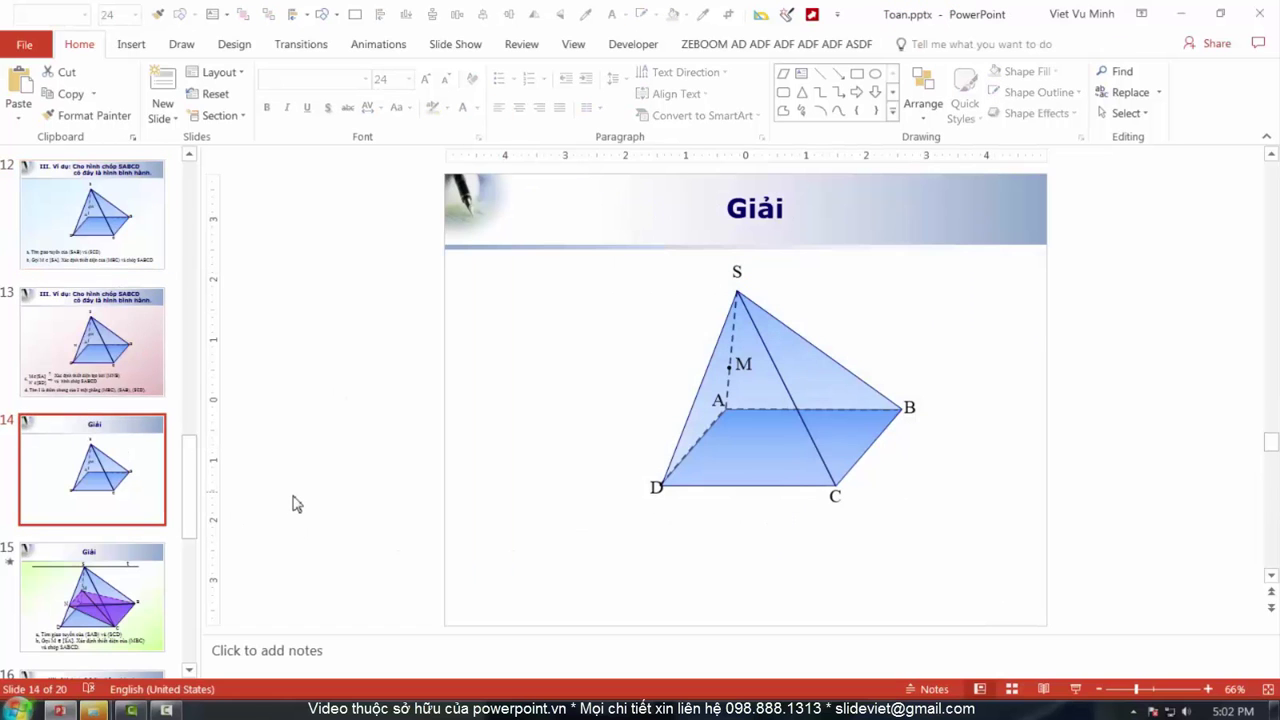
pyautogui.hotkey('ctrl', 'v')
pyautogui.moveTo(508, 541); pyautogui.dragTo(508, 578)
pyautogui.click(358, 521)
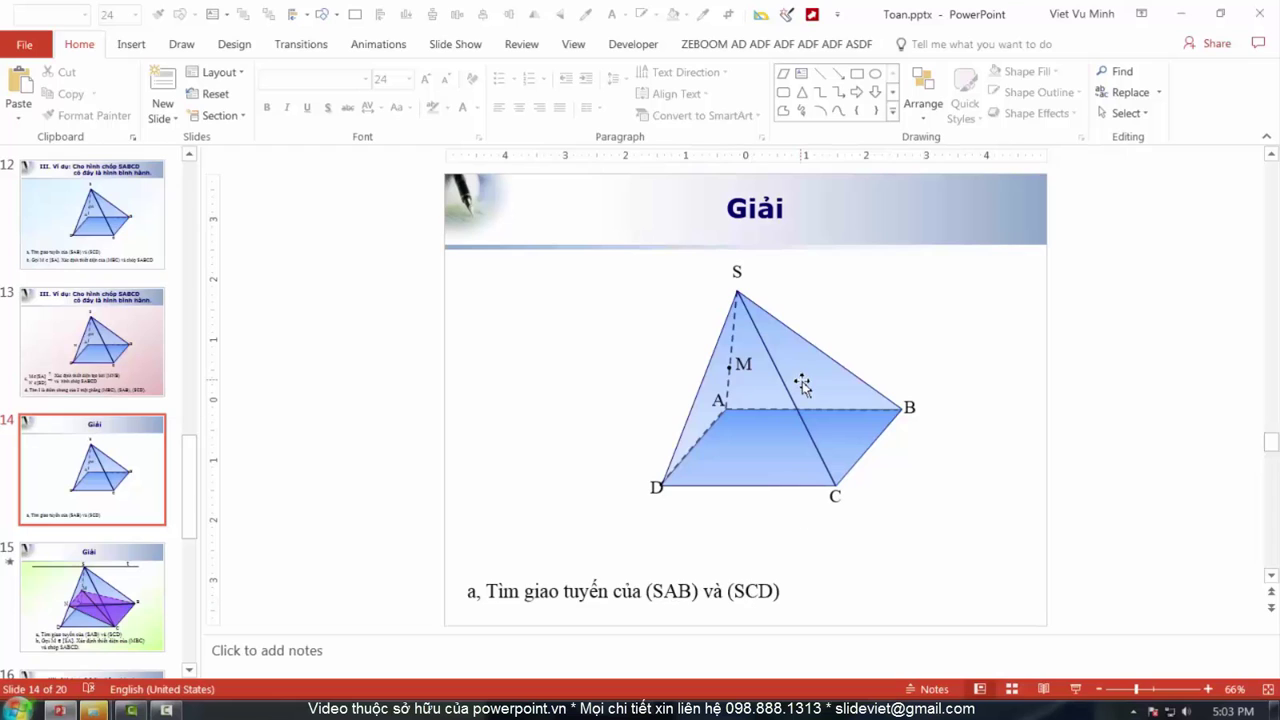
pyautogui.click(820, 74)
# - Draw a horizontal line through apex S extending to both sides
pyautogui.moveTo(737, 291); pyautogui.dragTo(912, 291)
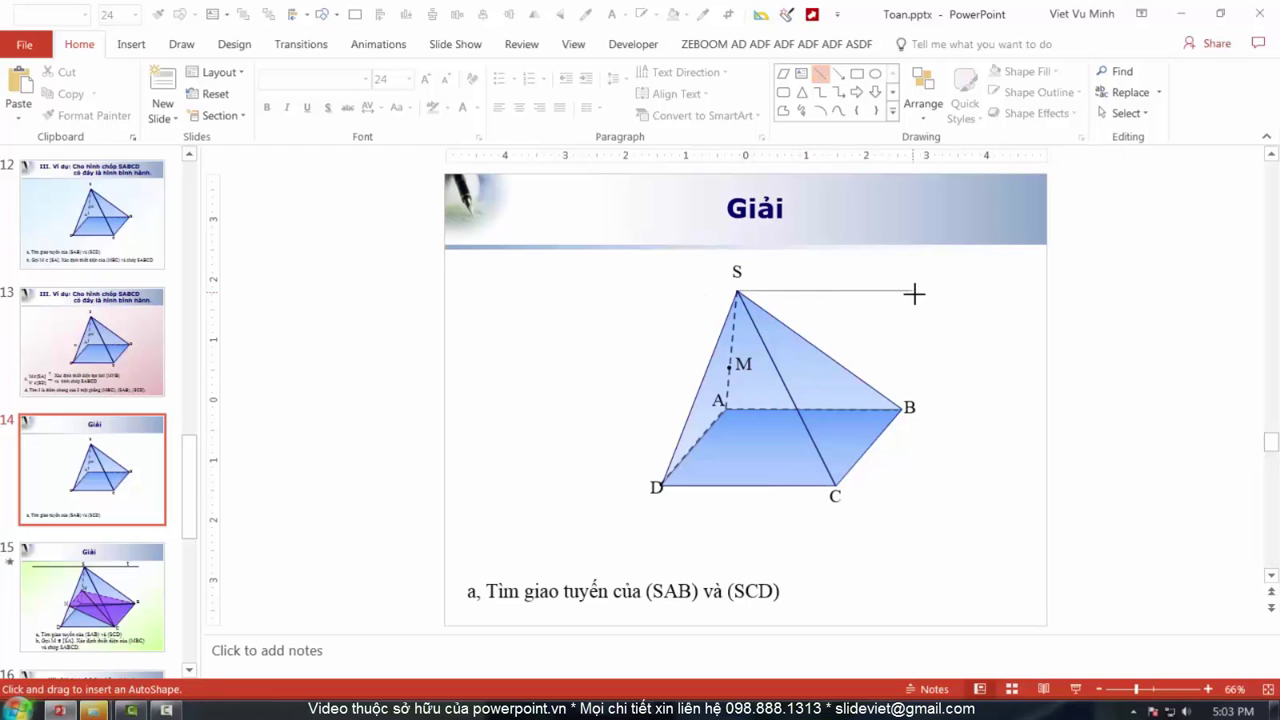
pyautogui.moveTo(737, 291); pyautogui.dragTo(562, 291)
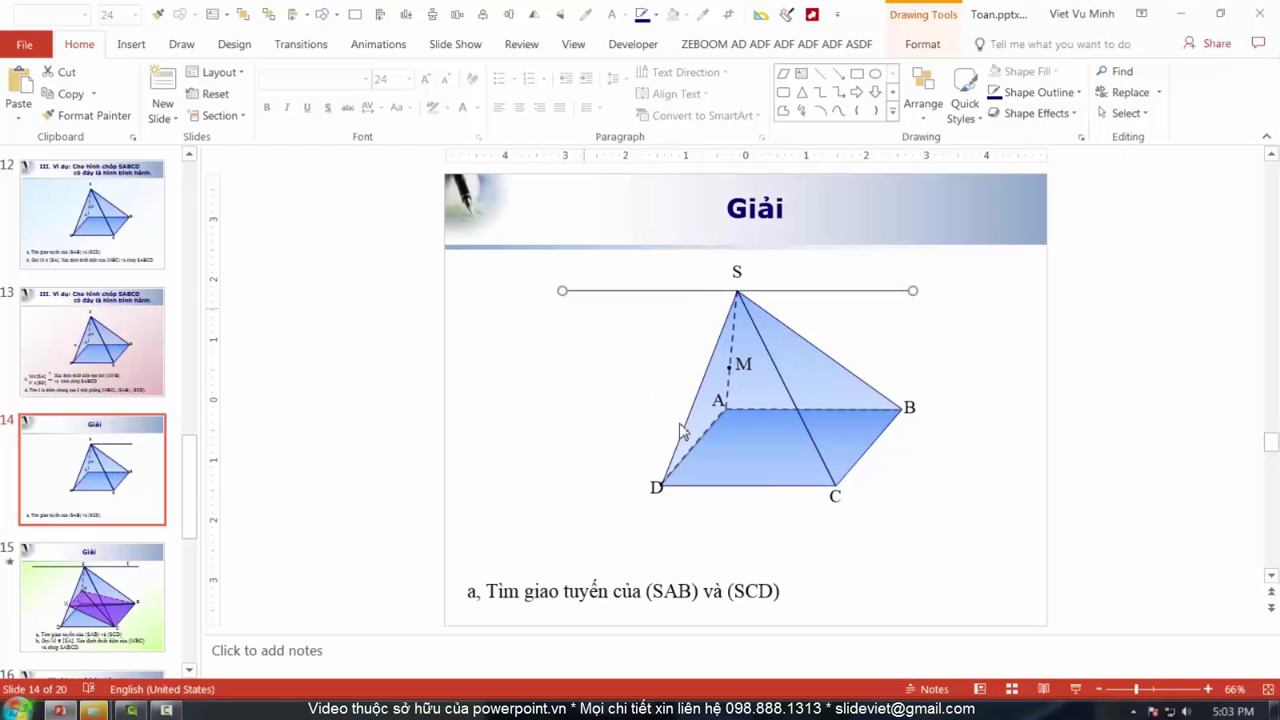
pyautogui.click(835, 496)
pyautogui.click(656, 488)
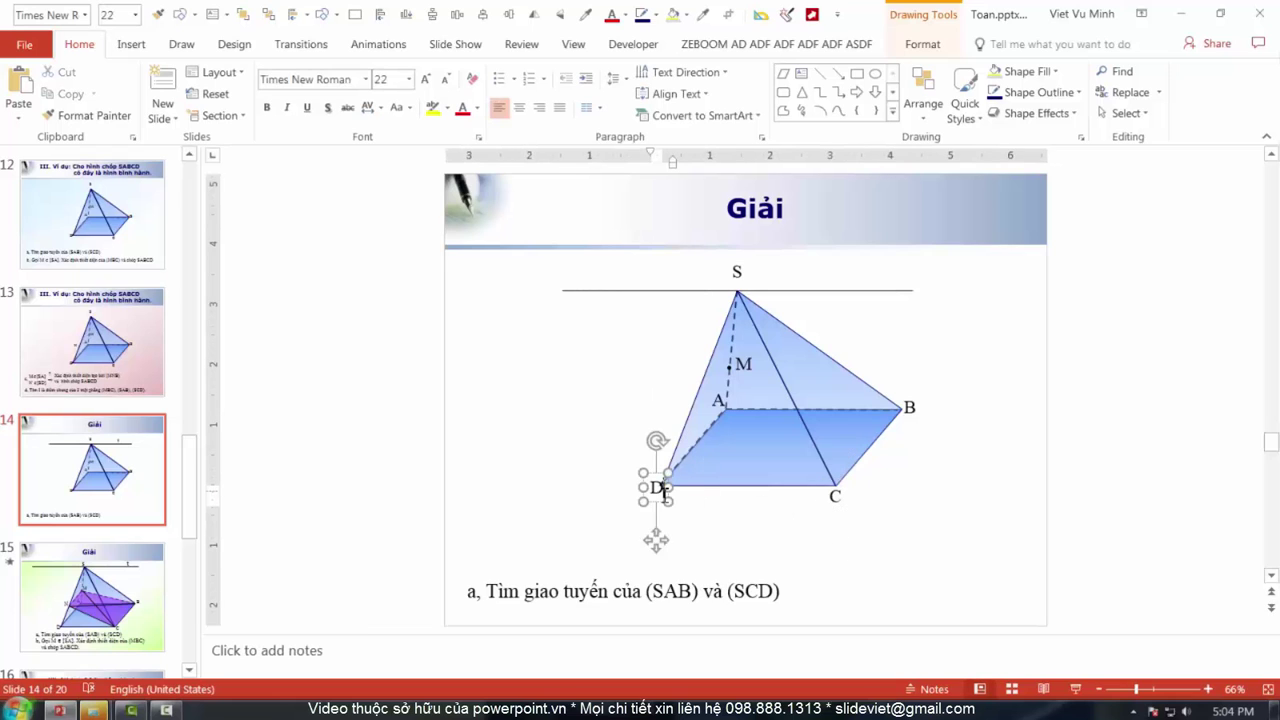
pyautogui.click(838, 496)
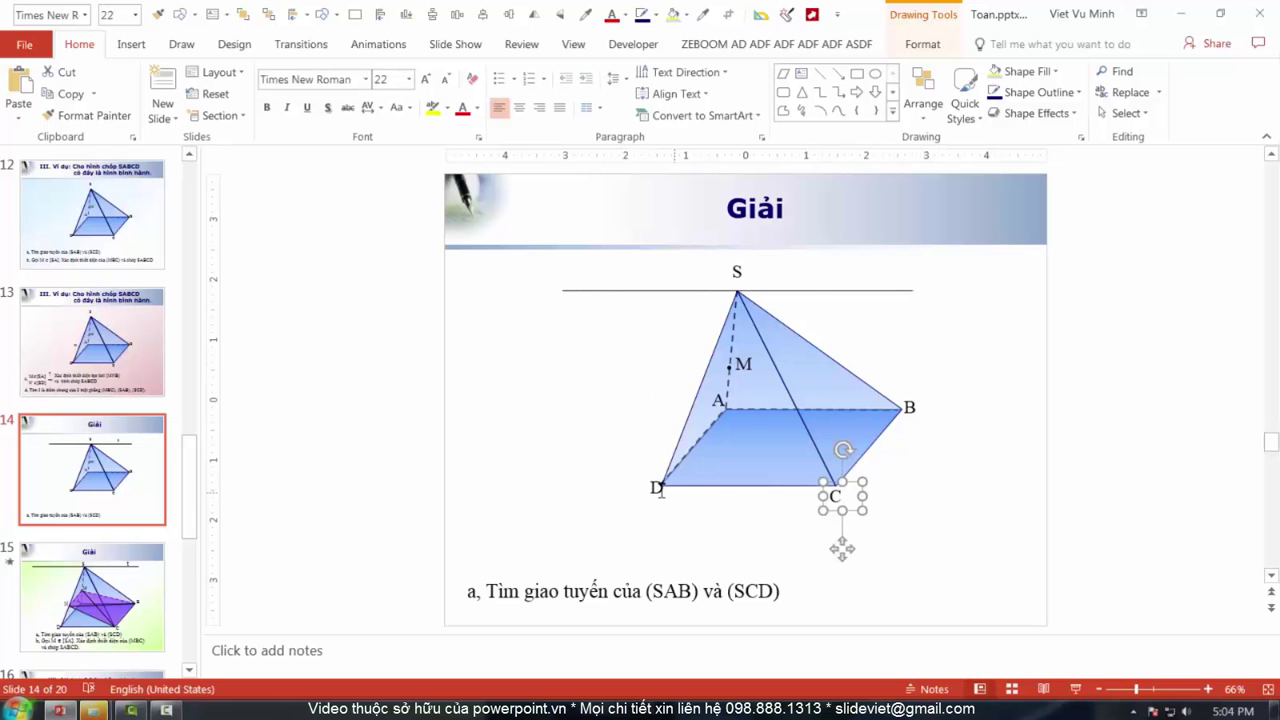
pyautogui.click(806, 290)
# - Add a label t above the line's right end and a copy t' below it
pyautogui.click(801, 73)
pyautogui.click(846, 256)
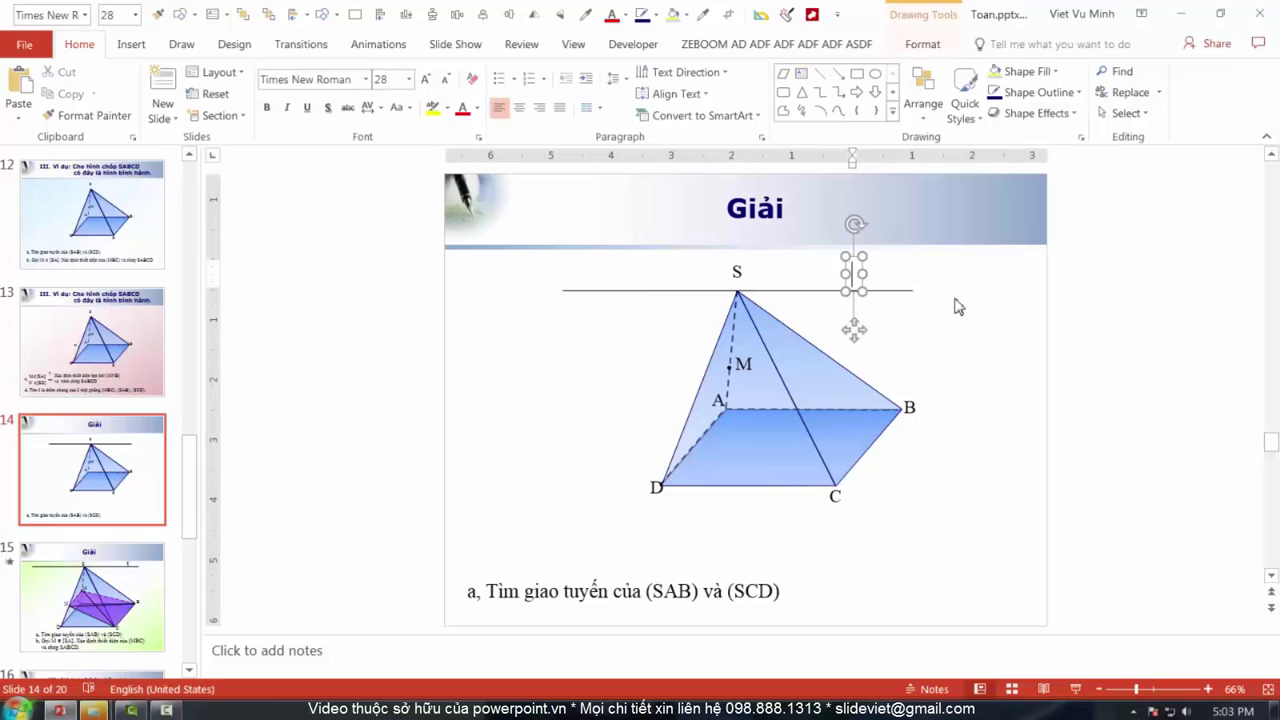
pyautogui.write('t')
pyautogui.click(975, 308)
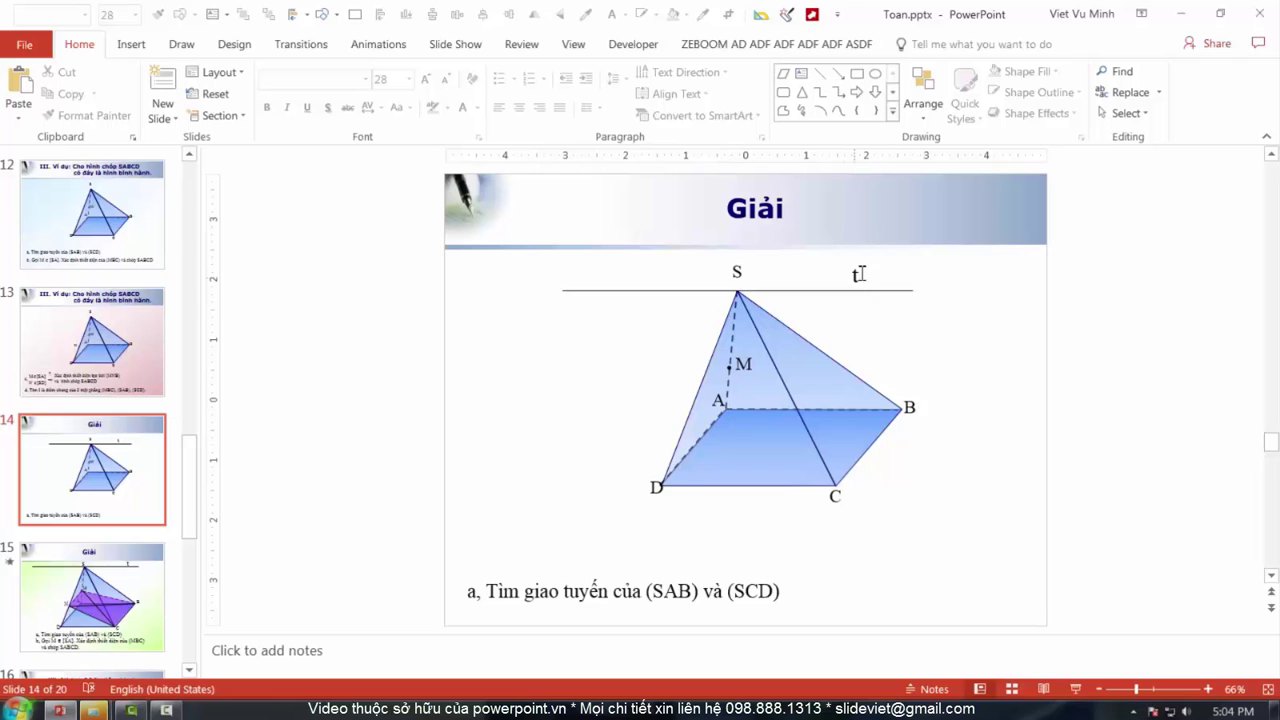
pyautogui.moveTo(857, 275)
pyautogui.mouseDown()
pyautogui.moveTo(868, 328)
pyautogui.moveTo(863, 311)
pyautogui.mouseUp()
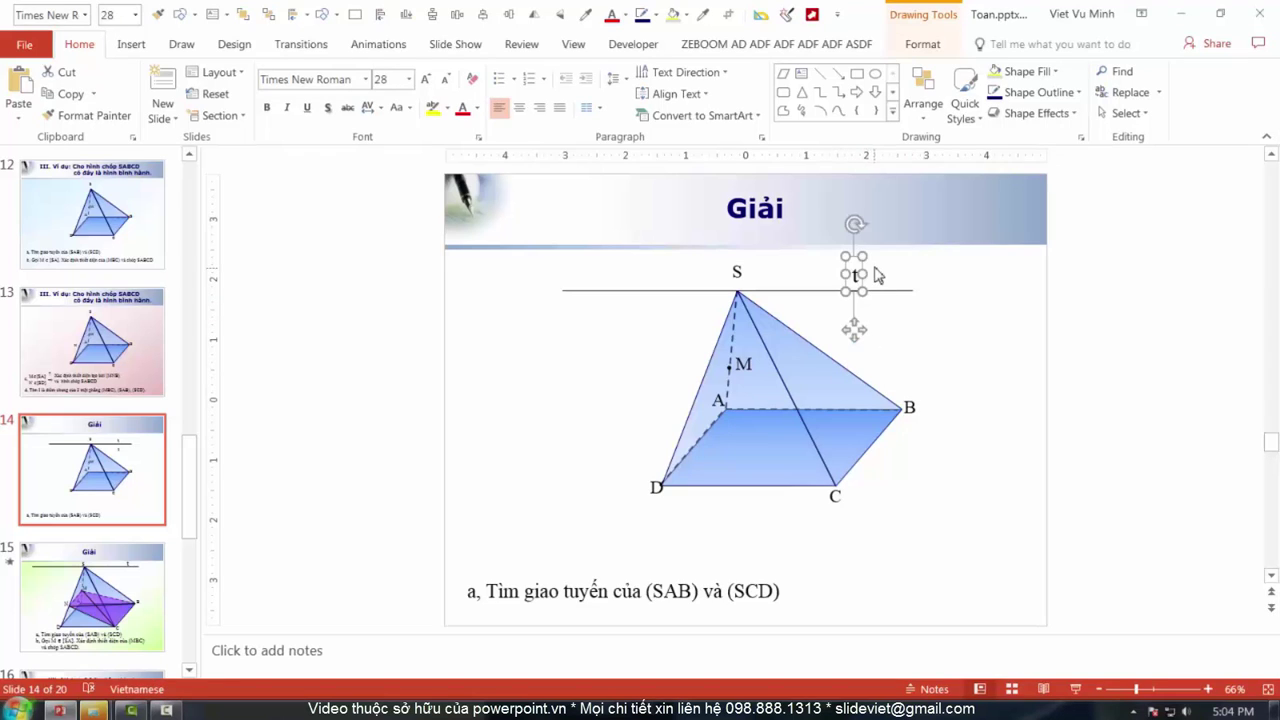
pyautogui.click(970, 314)
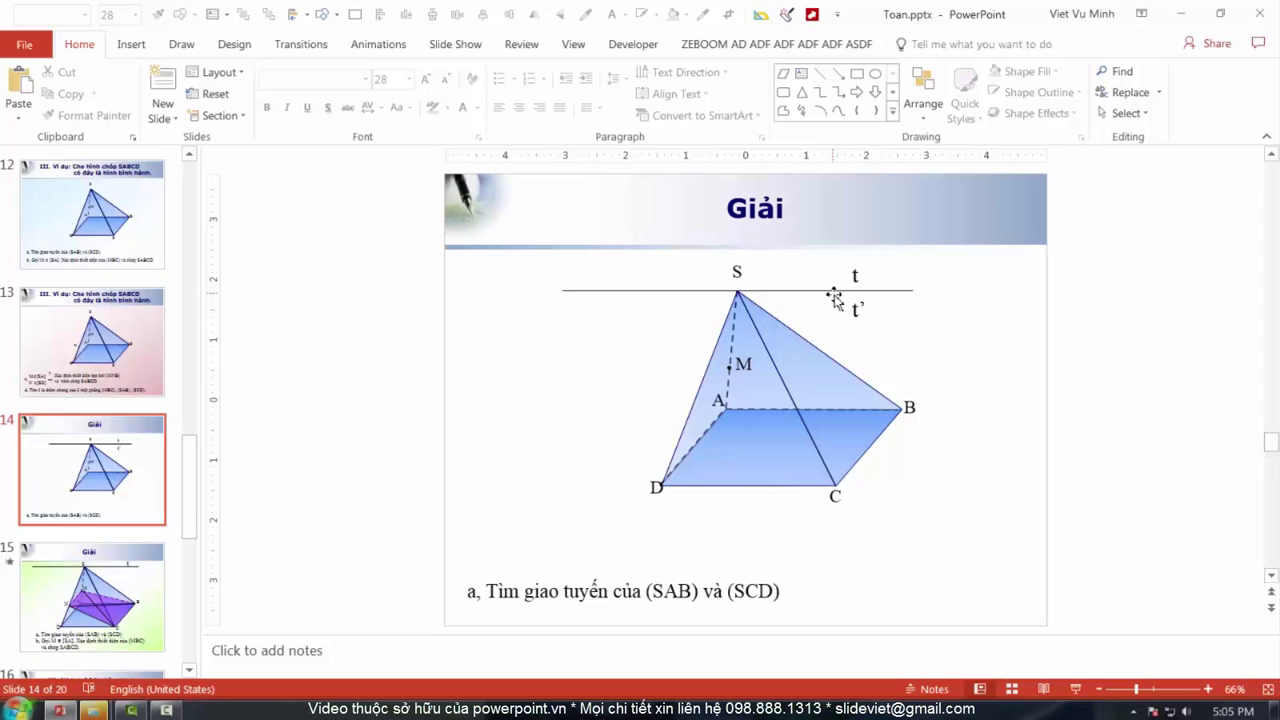
pyautogui.click(836, 291)
pyautogui.keyDown('ctrl'); pyautogui.scroll(1, 968, 370); pyautogui.keyUp('ctrl')
pyautogui.keyDown('ctrl'); pyautogui.scroll(-1, 968, 370); pyautogui.keyUp('ctrl')
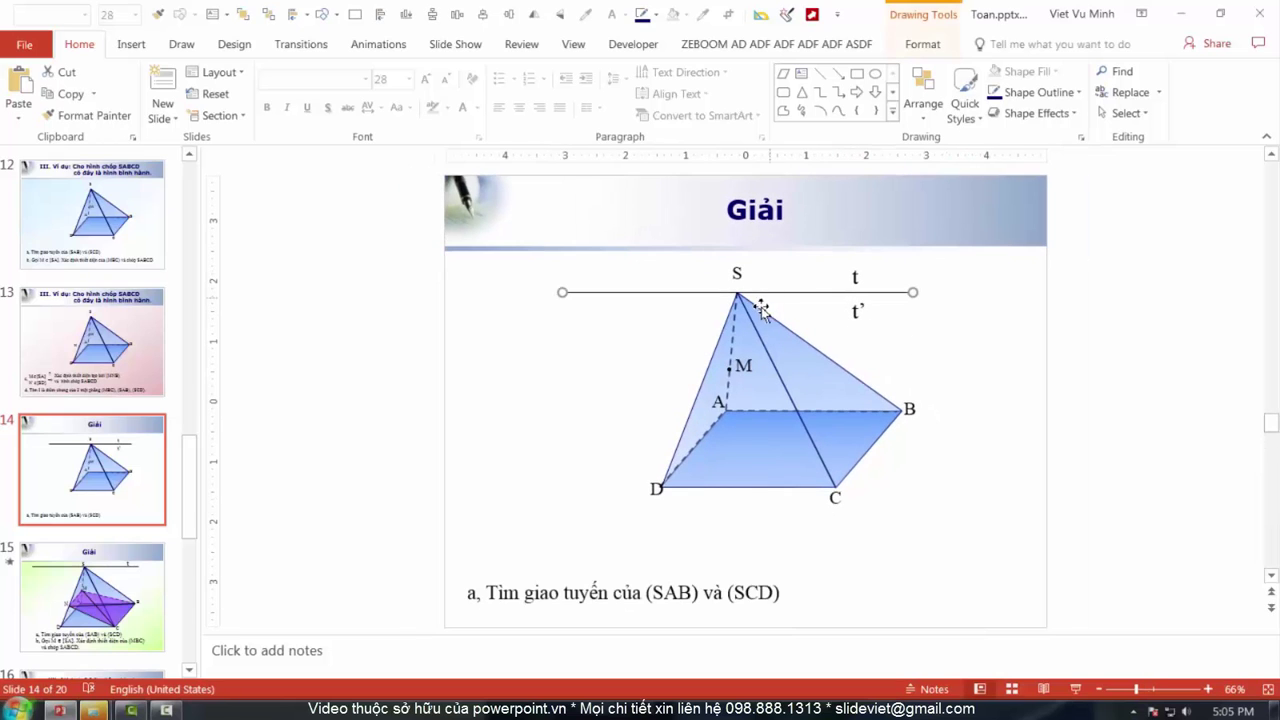
pyautogui.click(1093, 416)
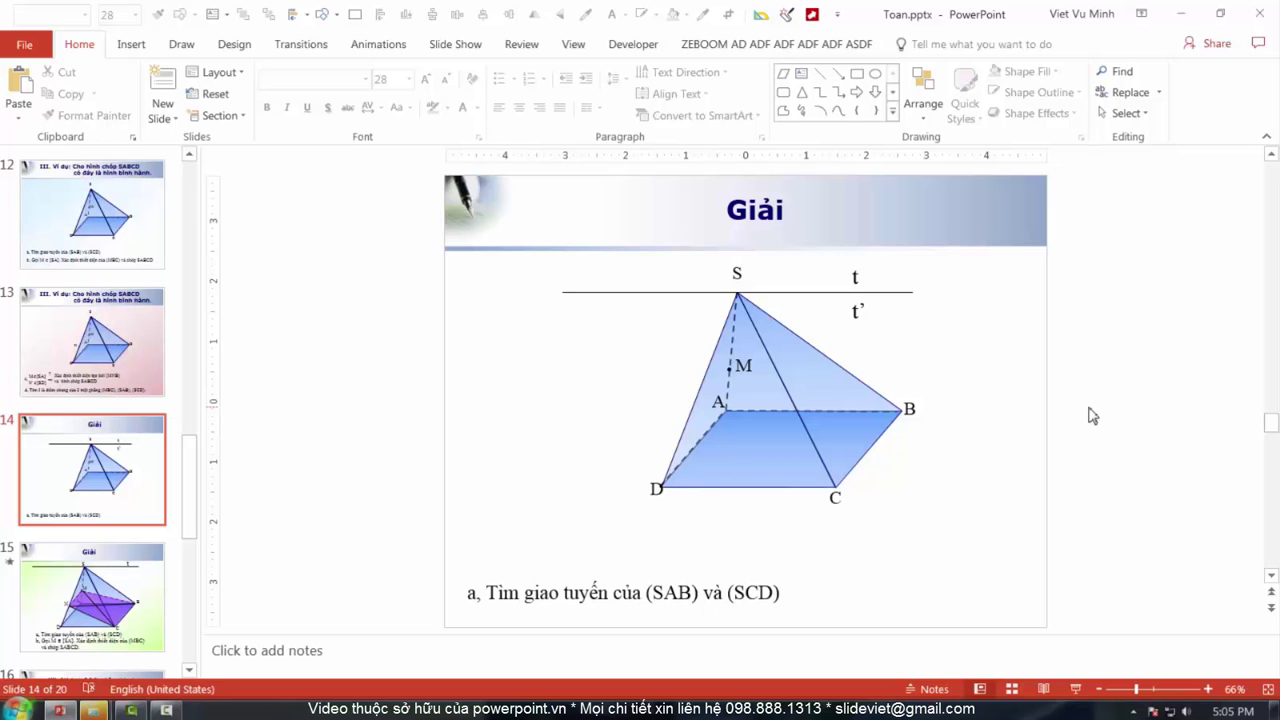
# - Give the line through S a Split entrance animation with Vertical Out direction
pyautogui.click(370, 50)
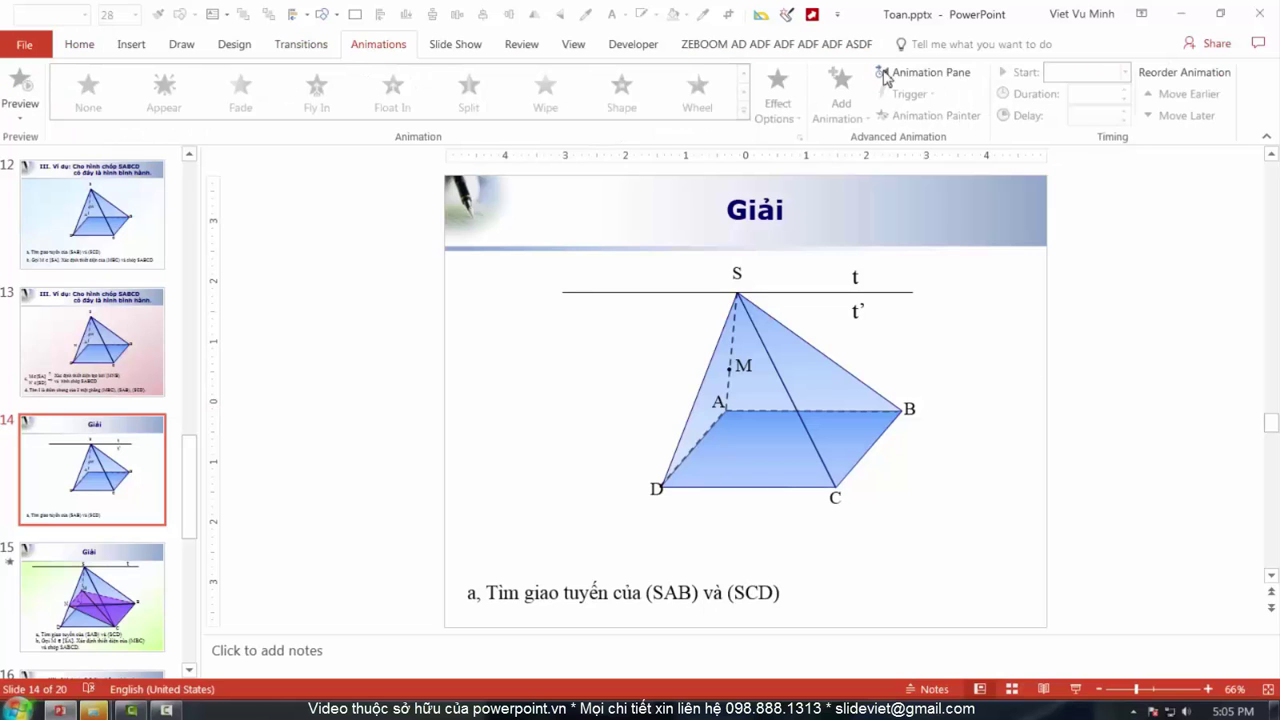
pyautogui.click(888, 72)
pyautogui.click(565, 292)
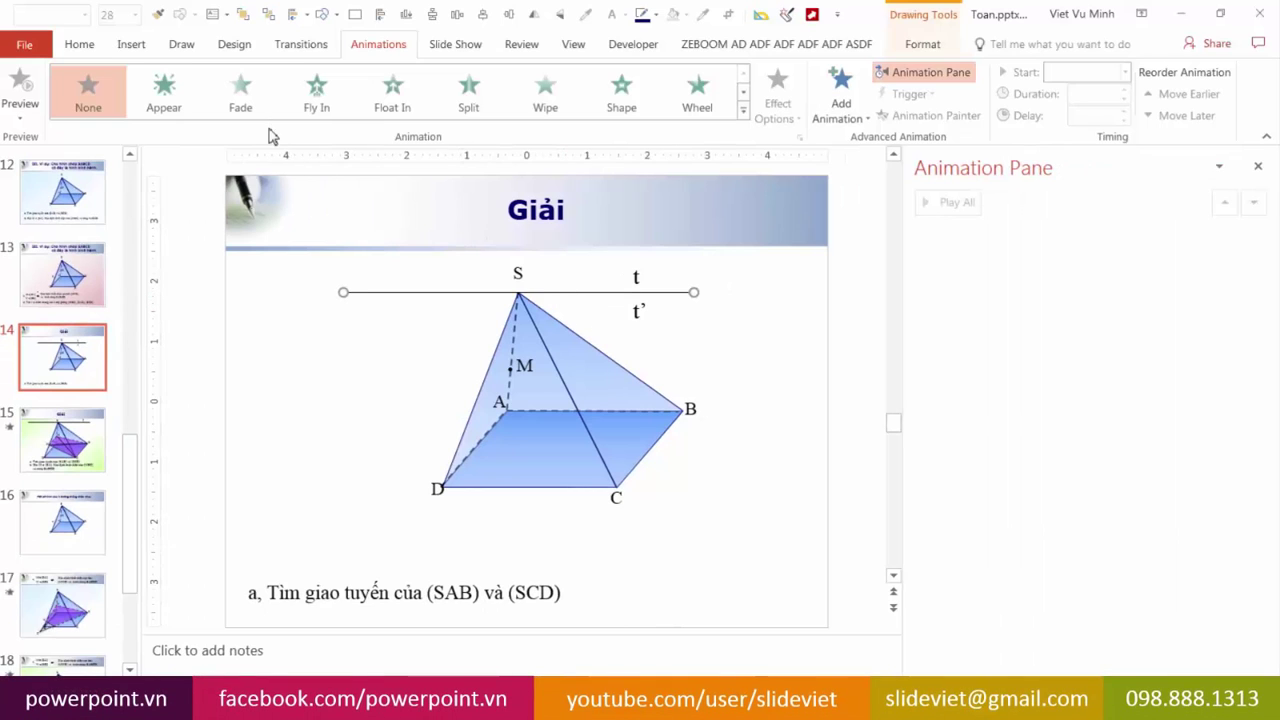
pyautogui.click(548, 100)
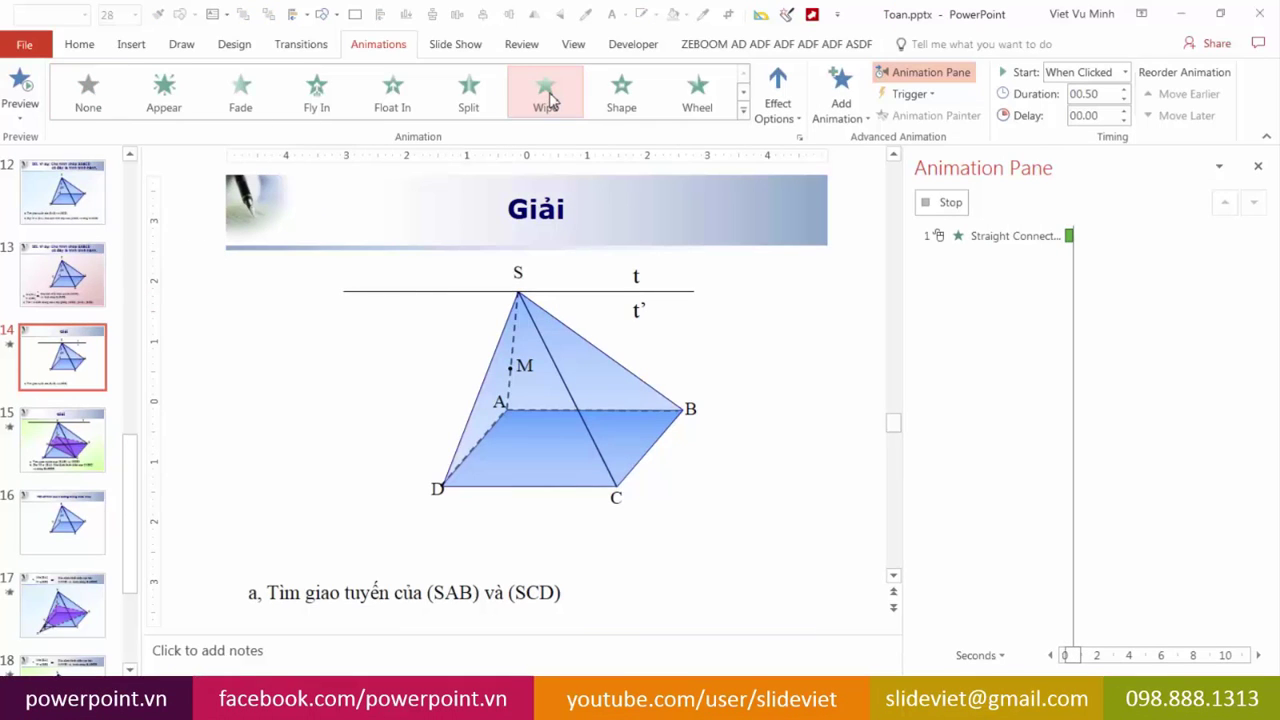
pyautogui.click(785, 108)
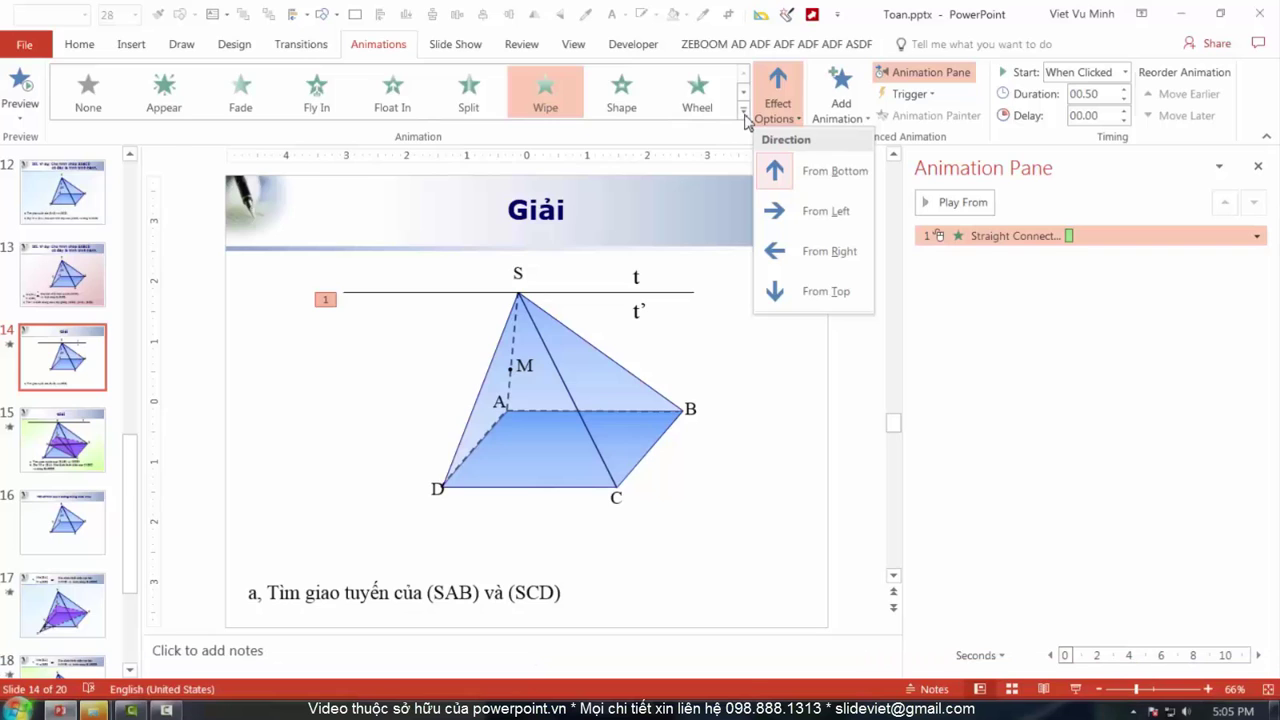
pyautogui.click(744, 119)
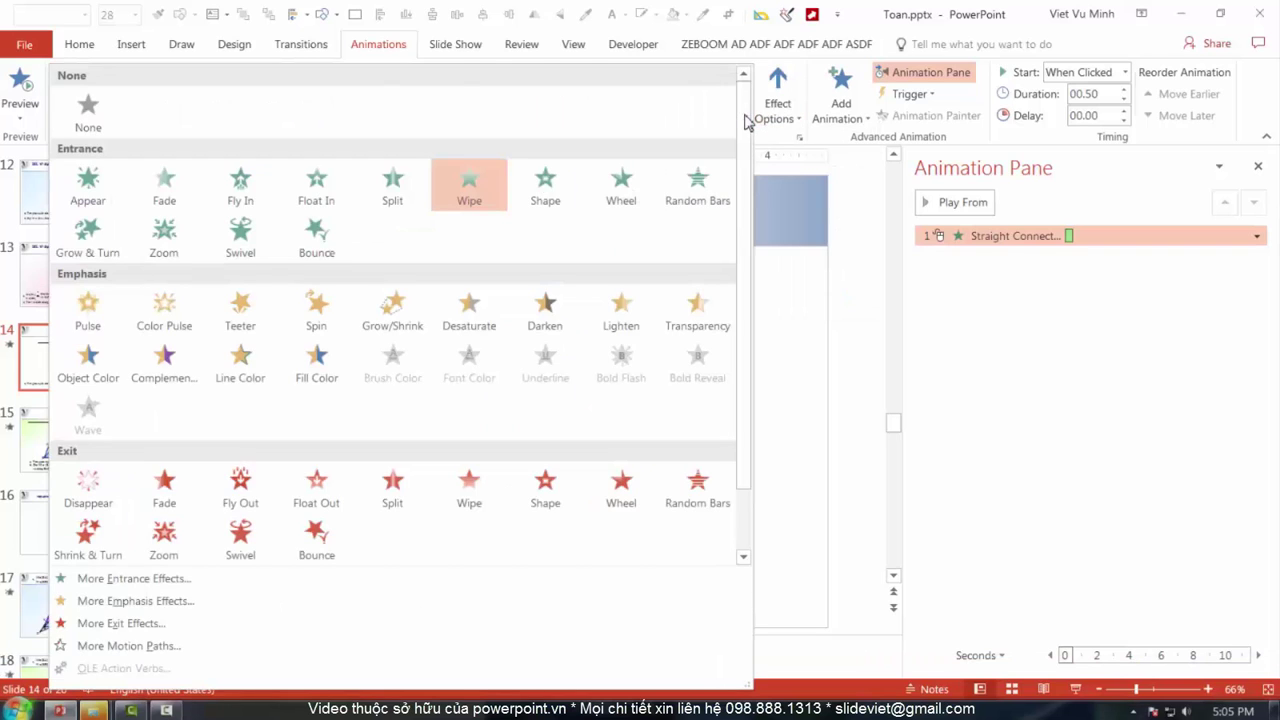
pyautogui.click(392, 185)
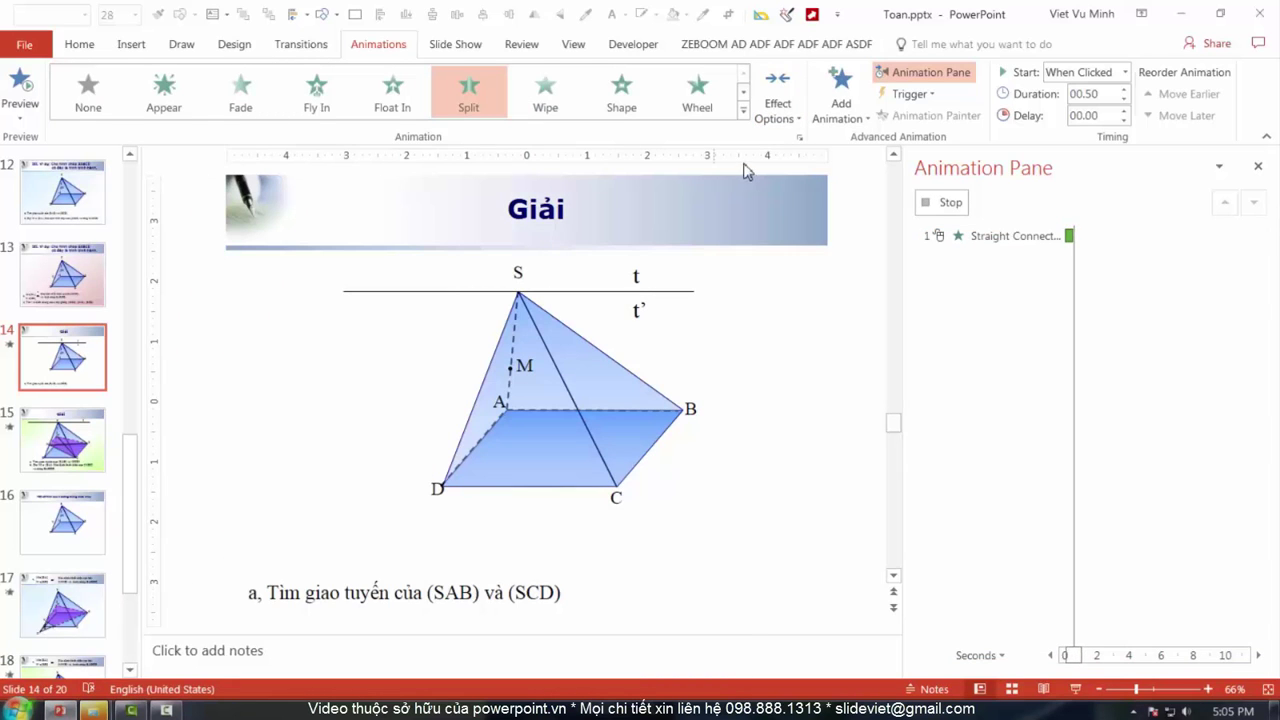
pyautogui.click(800, 100)
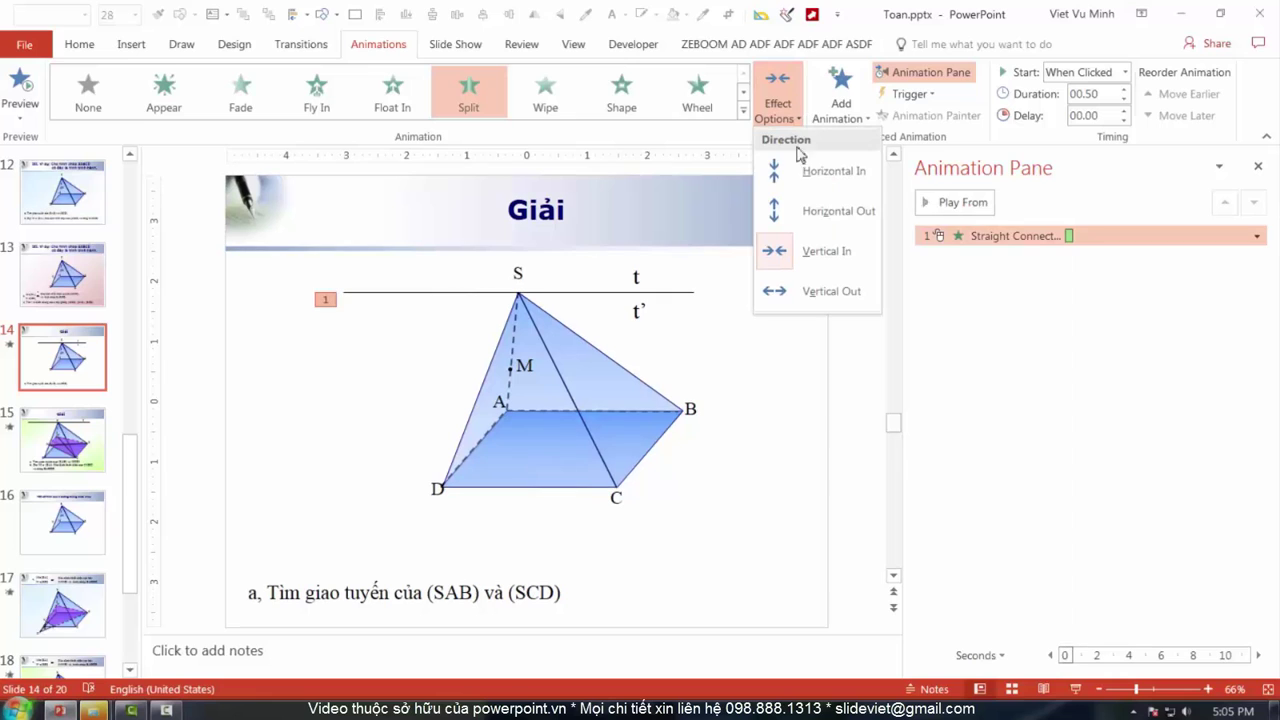
pyautogui.click(792, 291)
pyautogui.press('Tab')
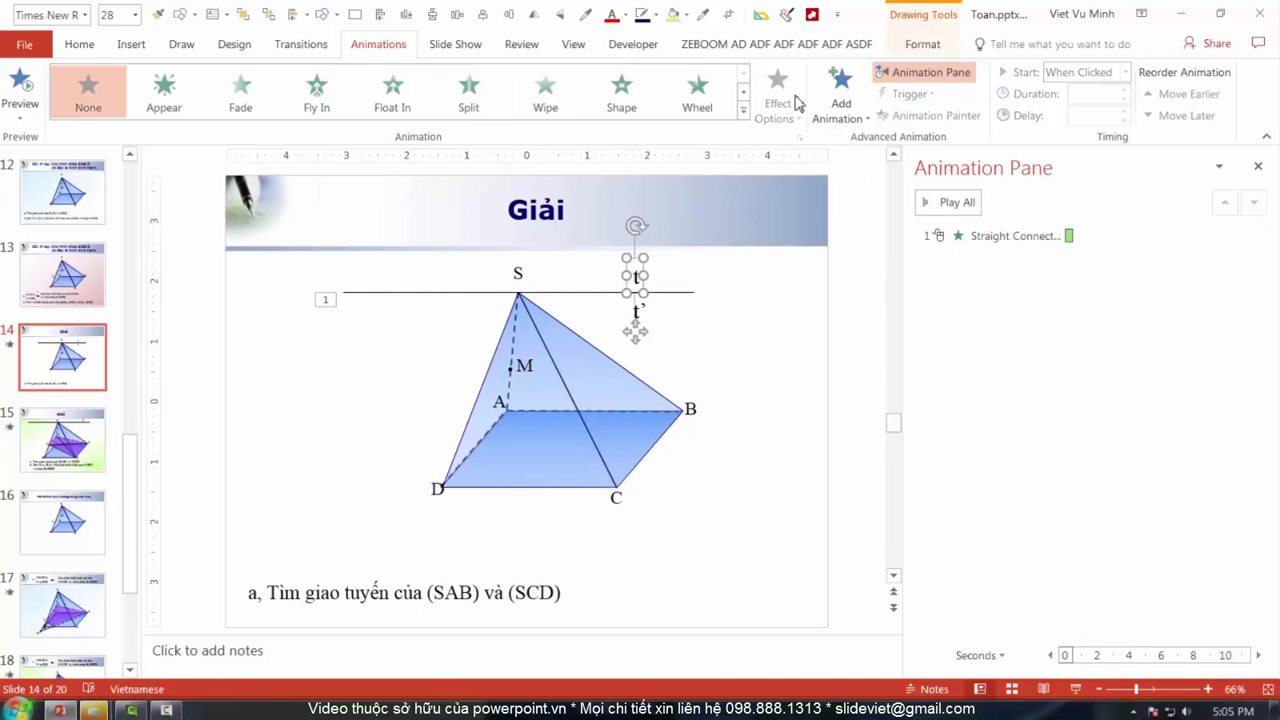
# - Give the t label a Fade entrance and add a red copy of the line through S
pyautogui.click(248, 98)
pyautogui.click(557, 292)
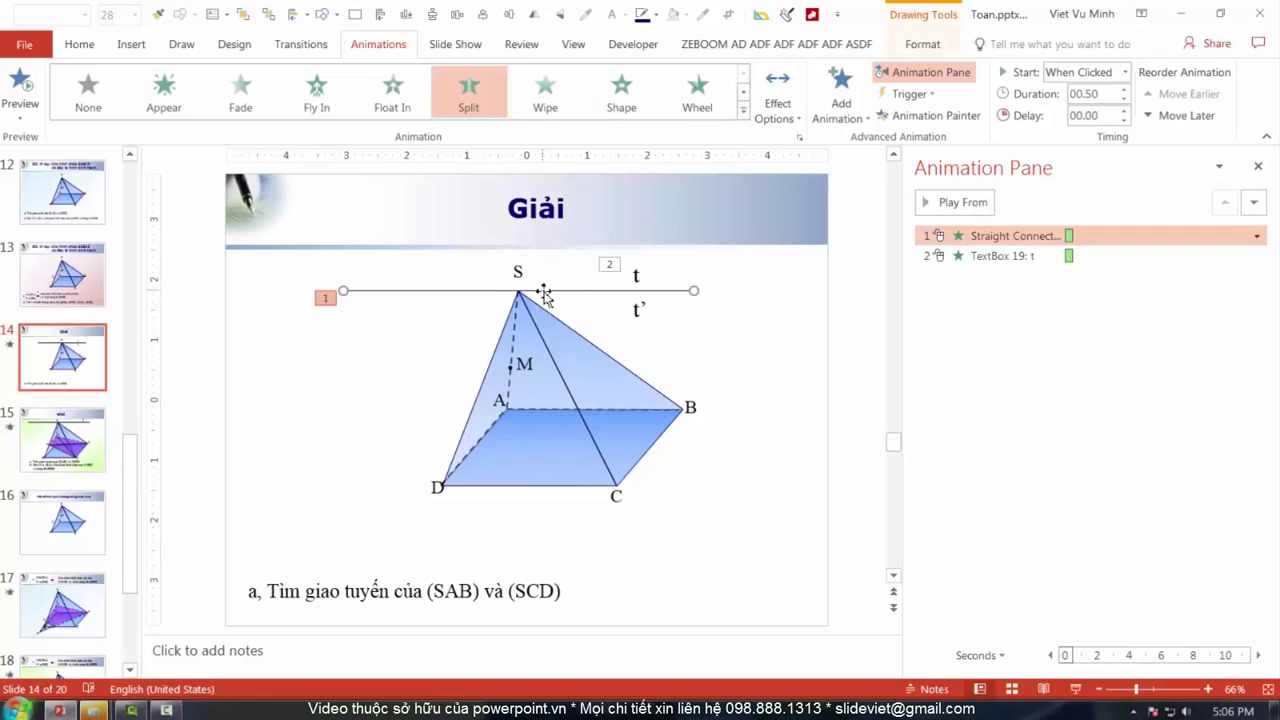
pyautogui.moveTo(552, 291)
pyautogui.mouseDown()
pyautogui.moveTo(615, 277)
pyautogui.moveTo(563, 291)
pyautogui.mouseUp()
pyautogui.click(654, 14)
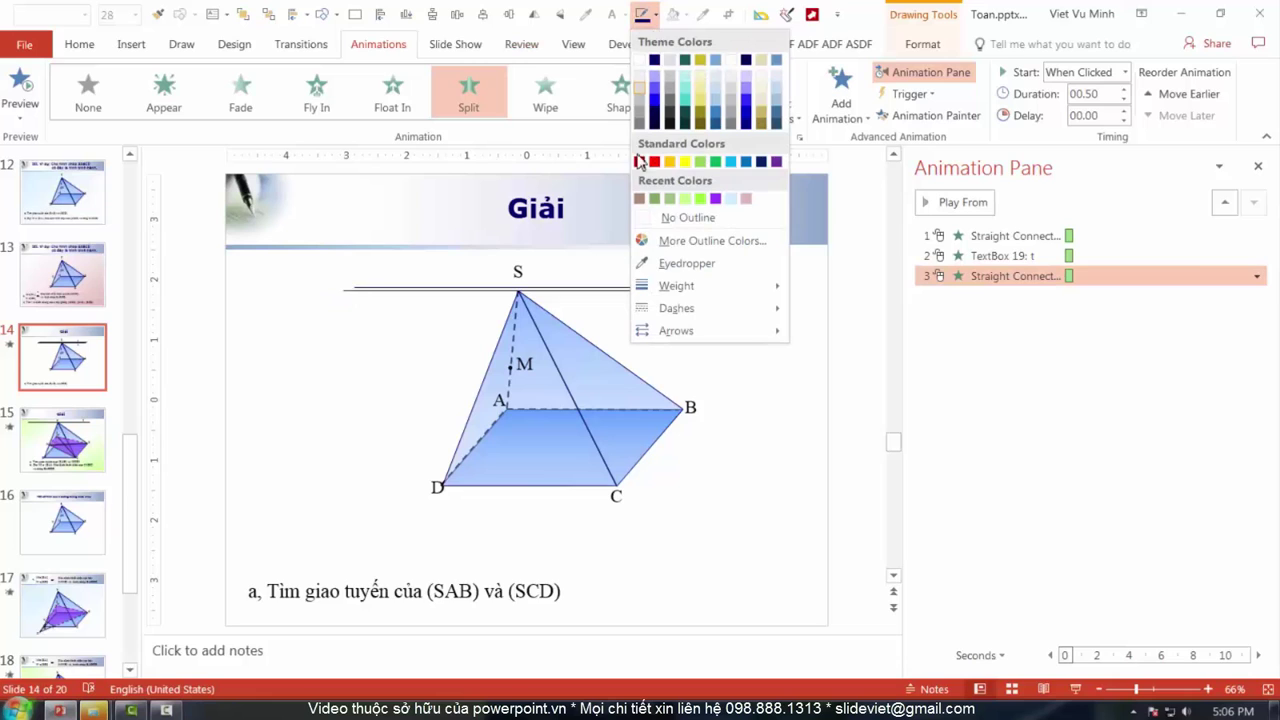
pyautogui.click(657, 165)
pyautogui.scroll(5, 683, 293)
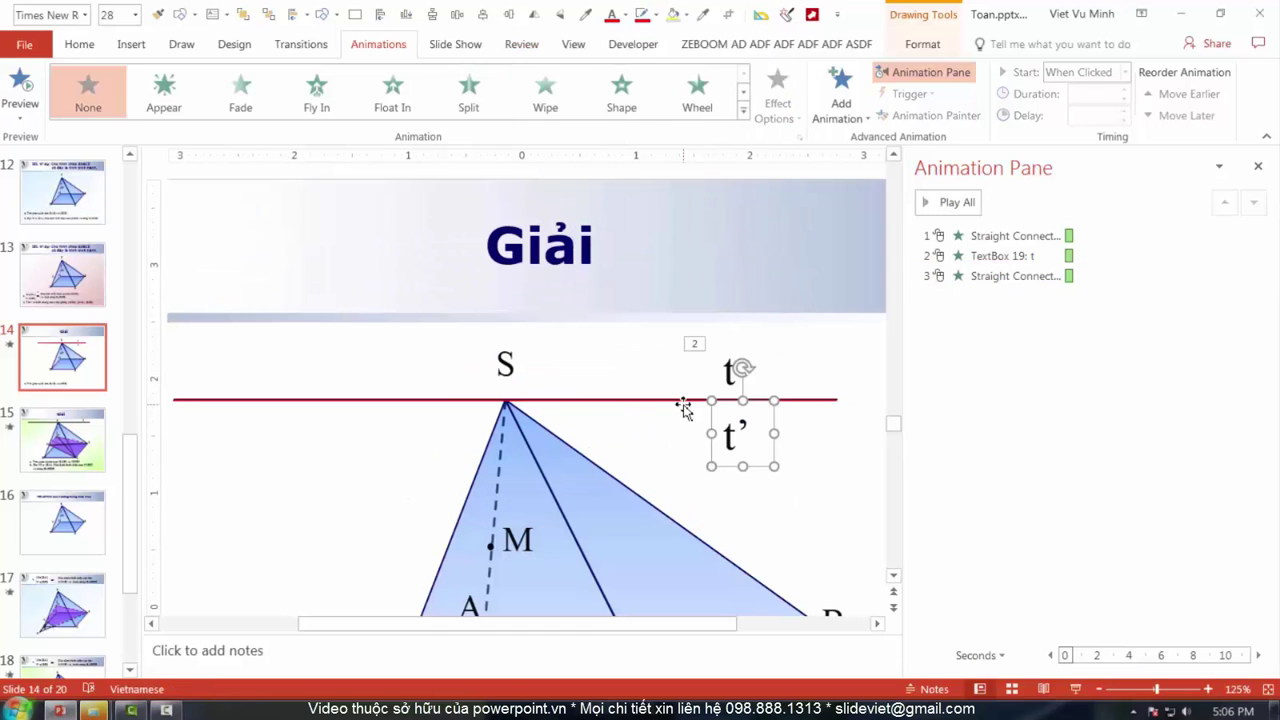
pyautogui.click(683, 401)
# - Give the t' label a Fade entrance and play slide 14 as a slide show
pyautogui.click(732, 455)
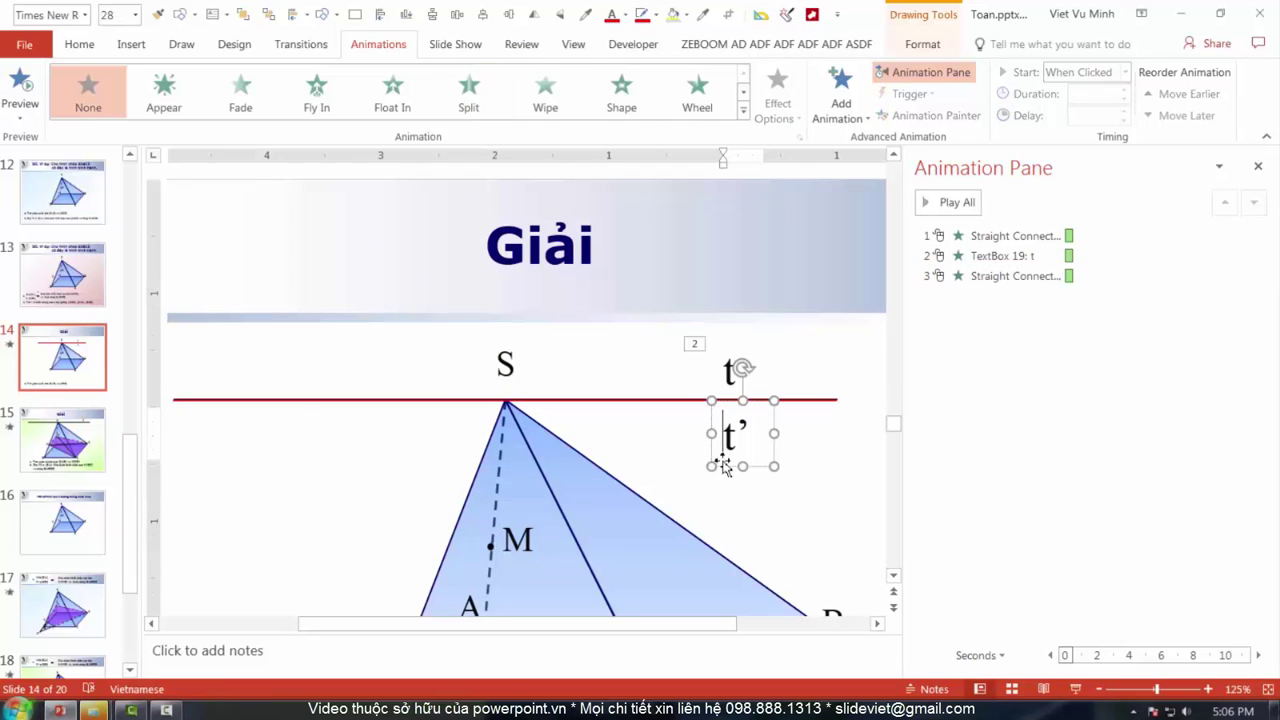
pyautogui.click(246, 102)
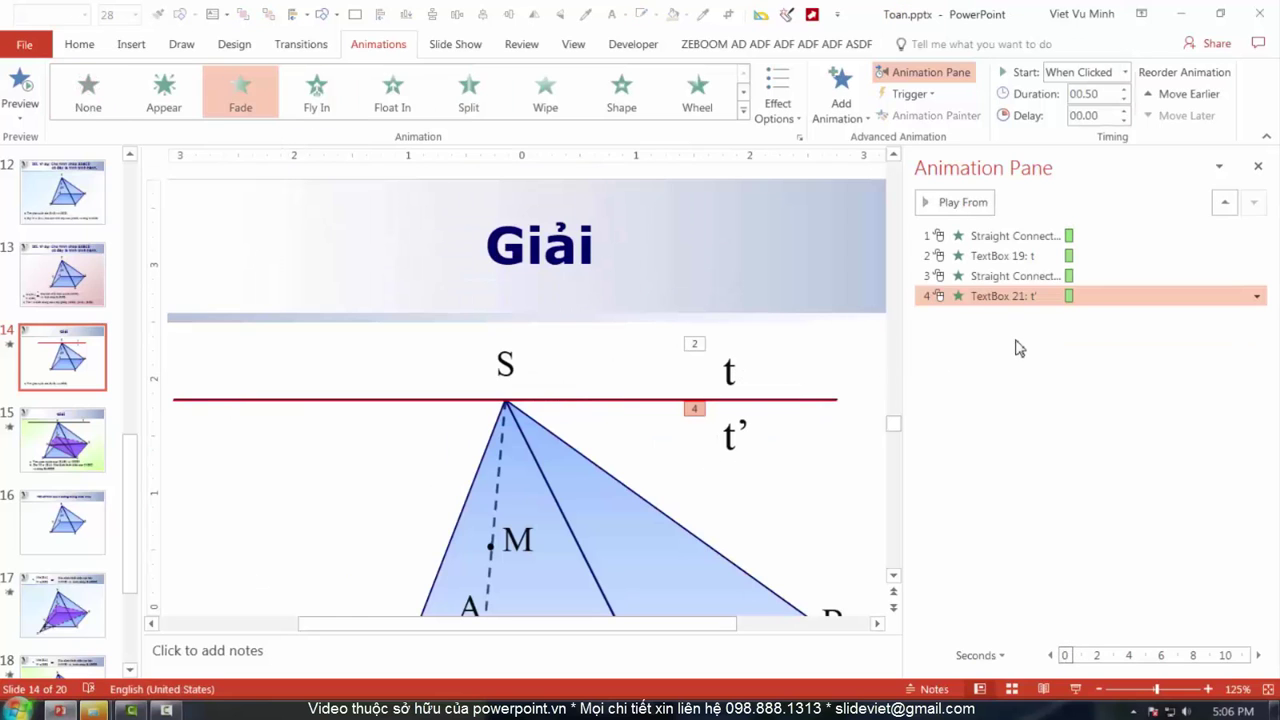
pyautogui.keyDown('ctrl'); pyautogui.scroll(-5, 716, 447); pyautogui.keyUp('ctrl')
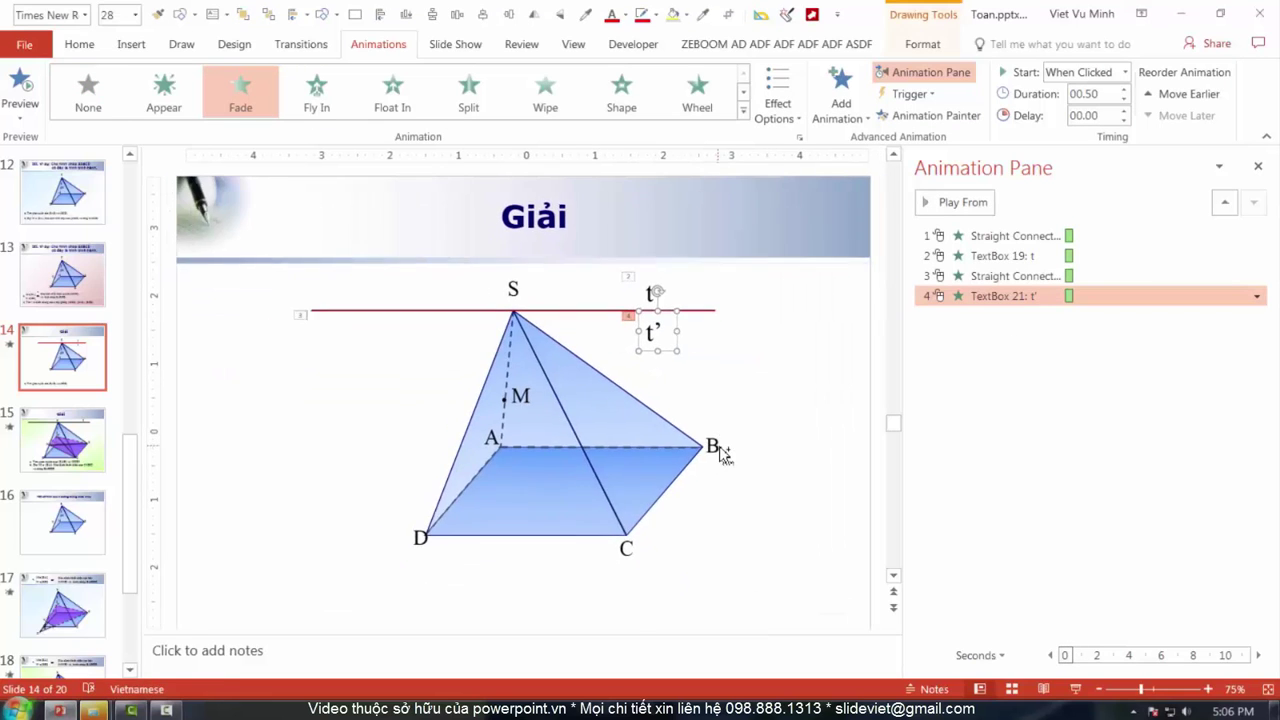
pyautogui.click(806, 443)
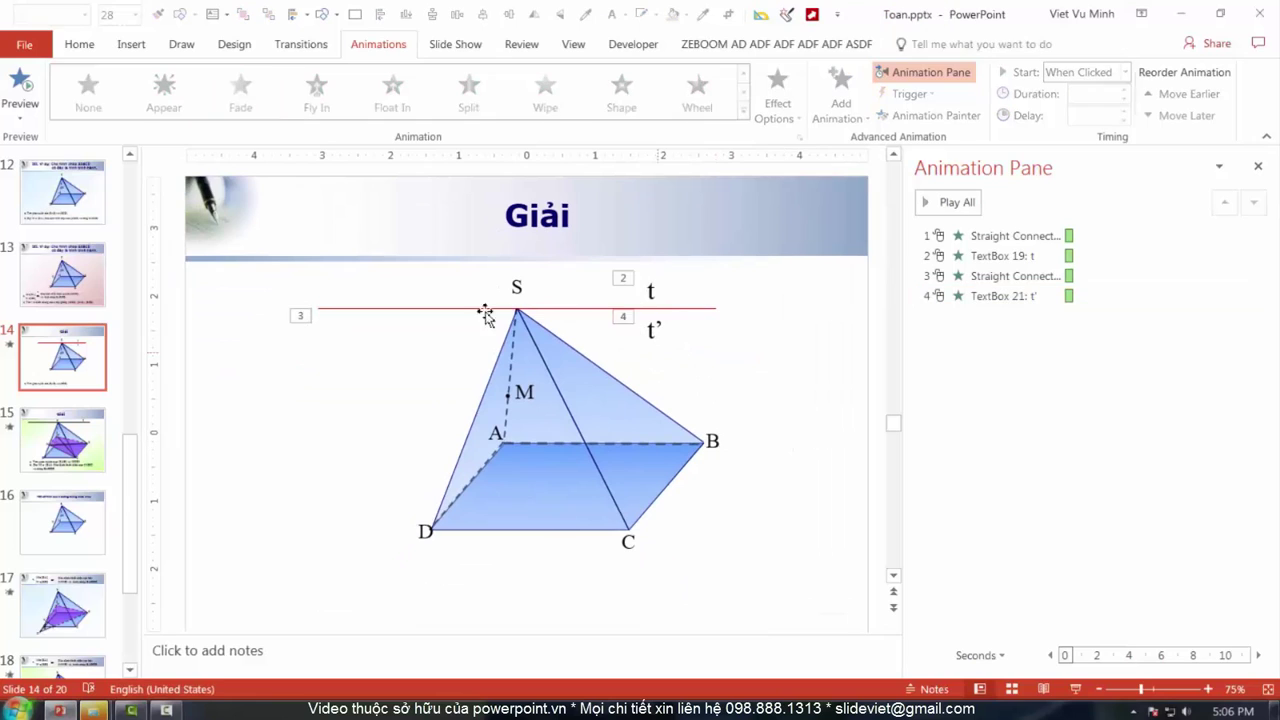
pyautogui.click(1079, 694)
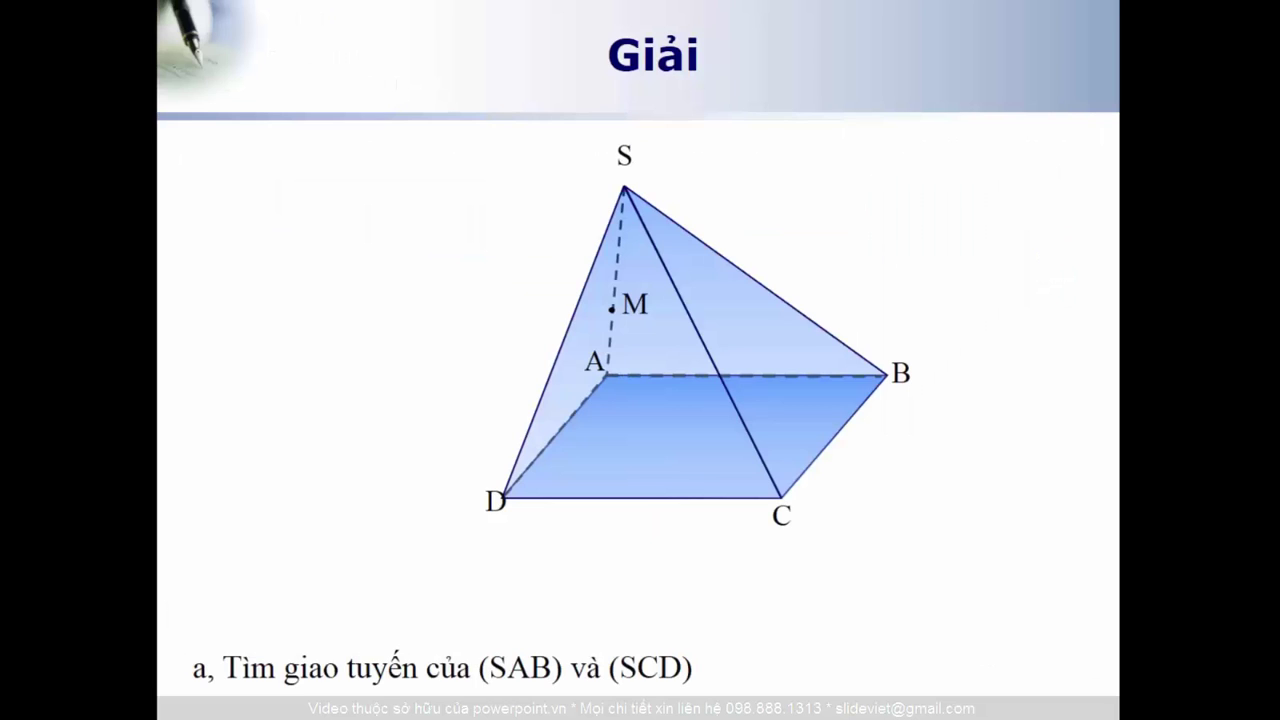
# - Advance the slide show to reveal the line through S, then exit to editing view
pyautogui.press('Right')
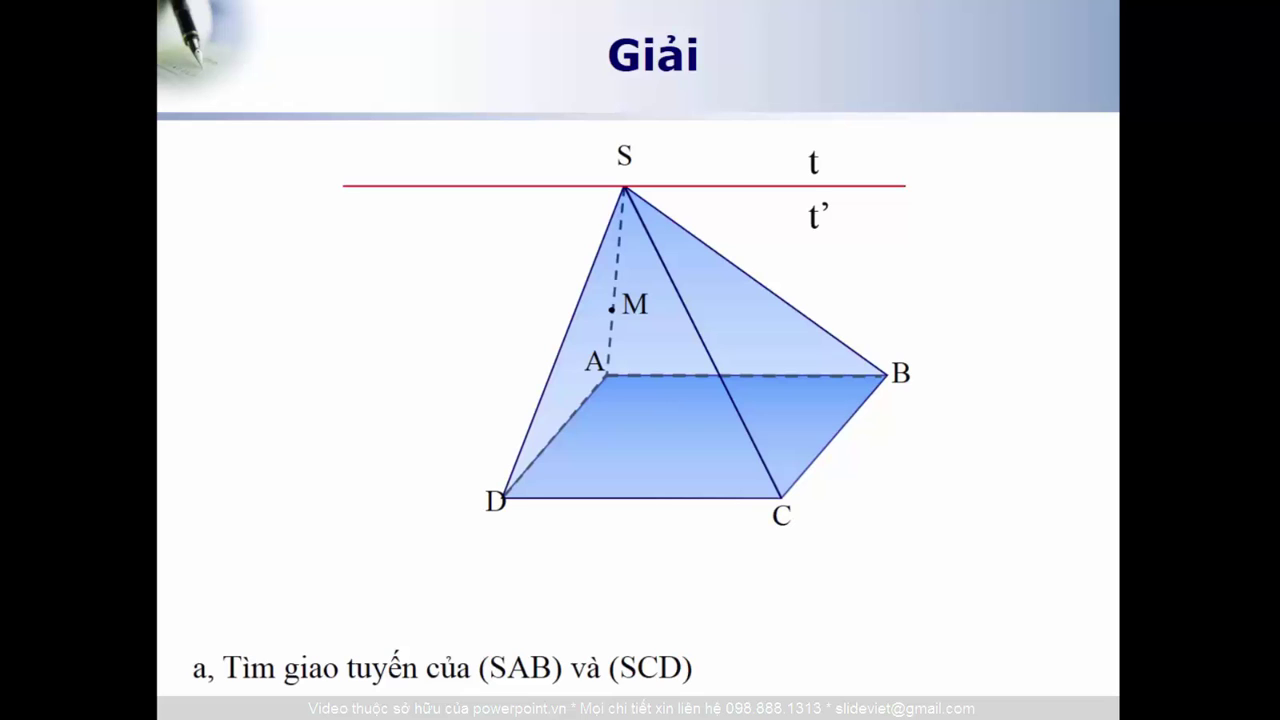
pyautogui.press('Escape')
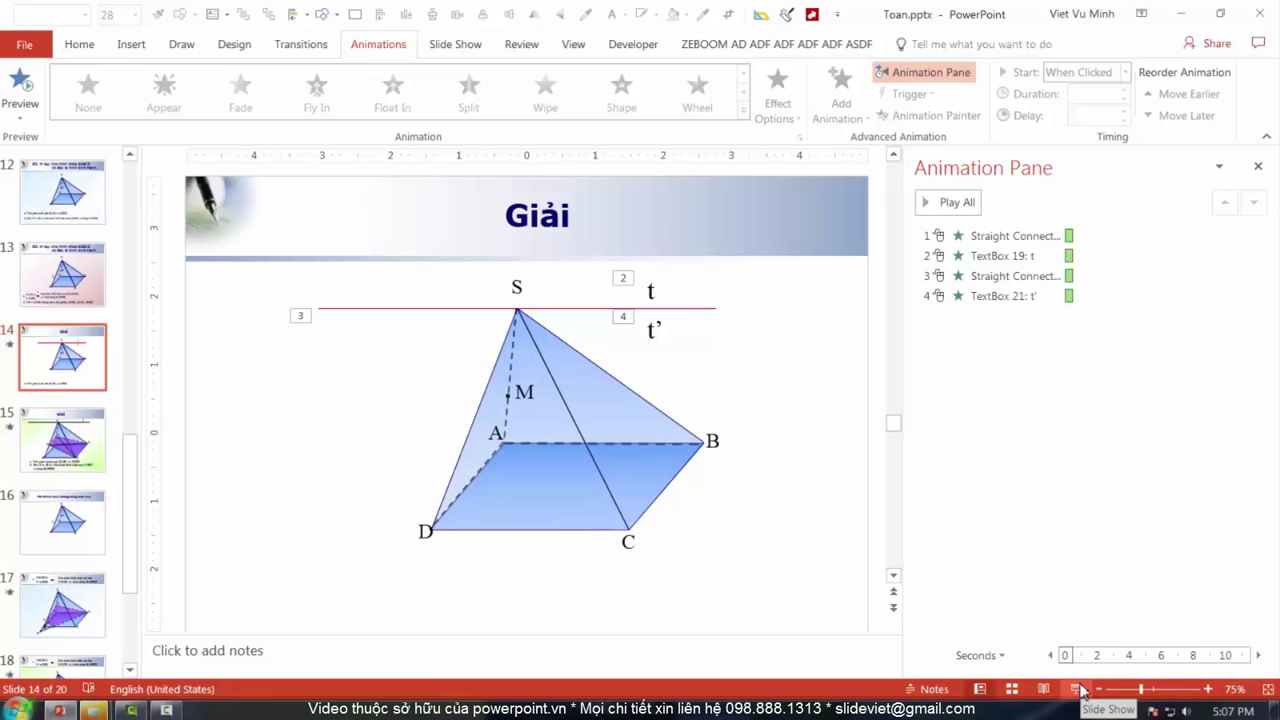
# - Duplicate slide 14 as a new slide
pyautogui.click(70, 368)
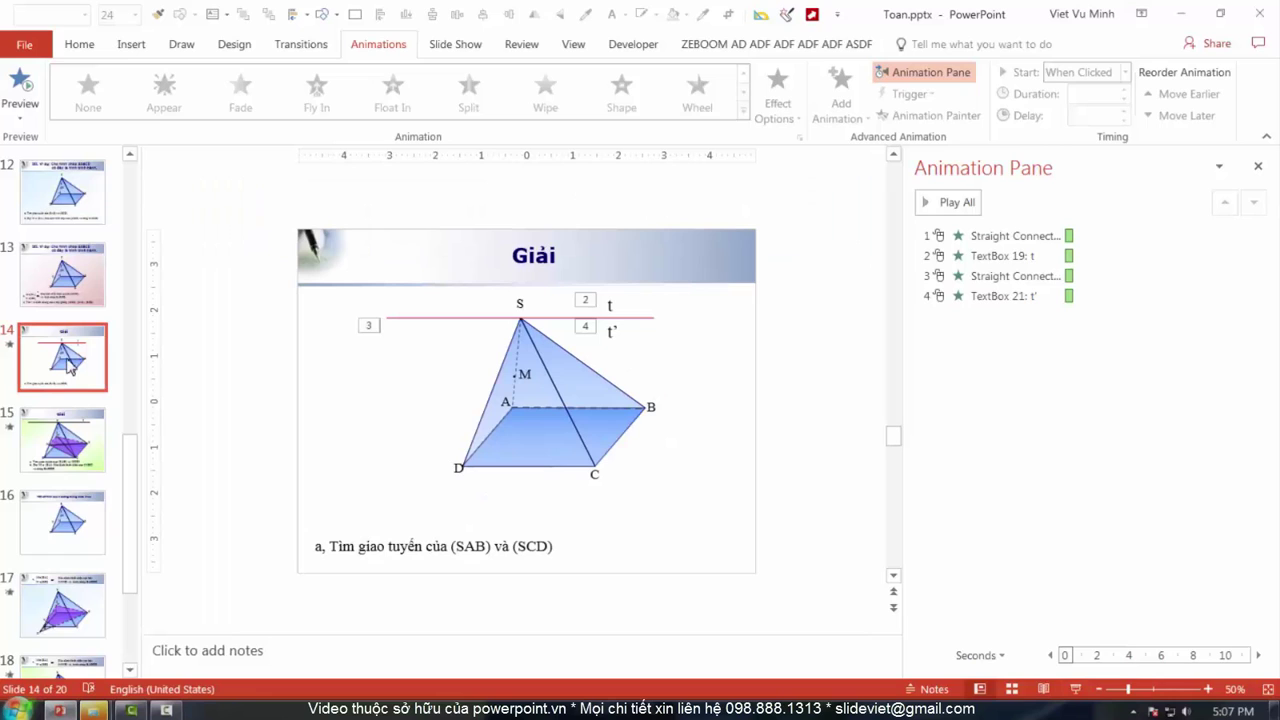
pyautogui.hotkey('ctrl', 'v')
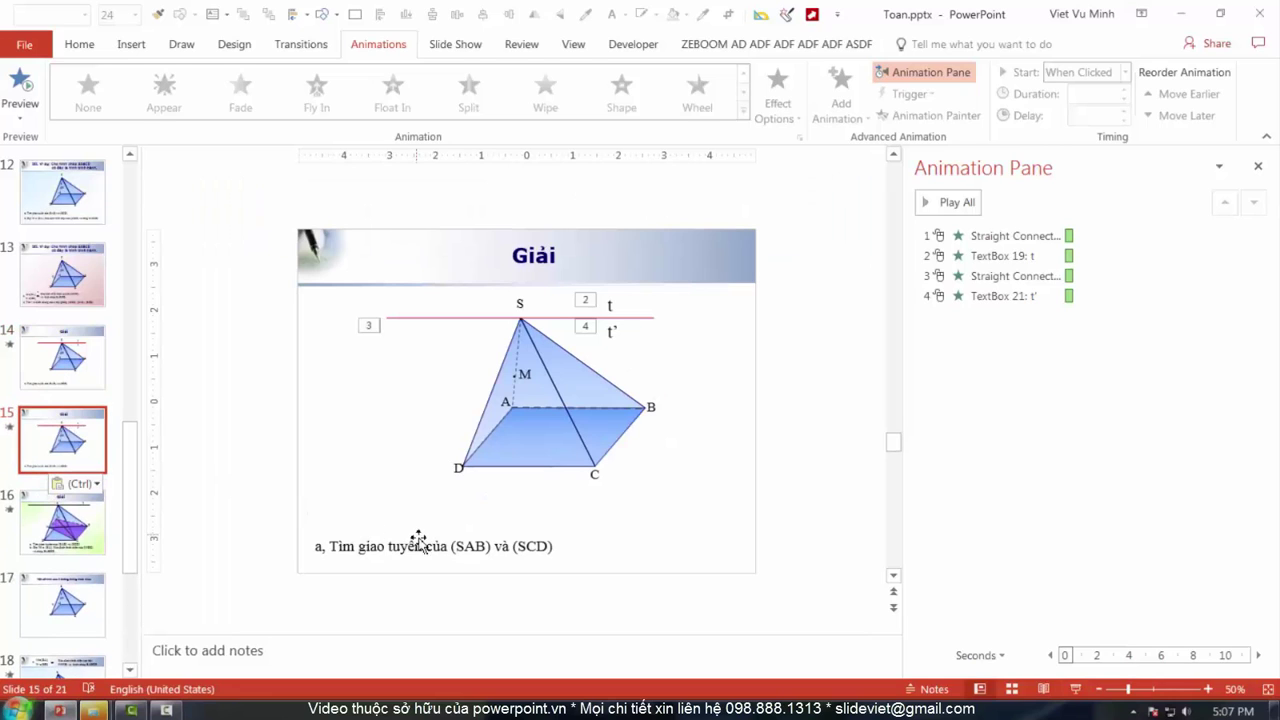
pyautogui.scroll(3, 420, 553)
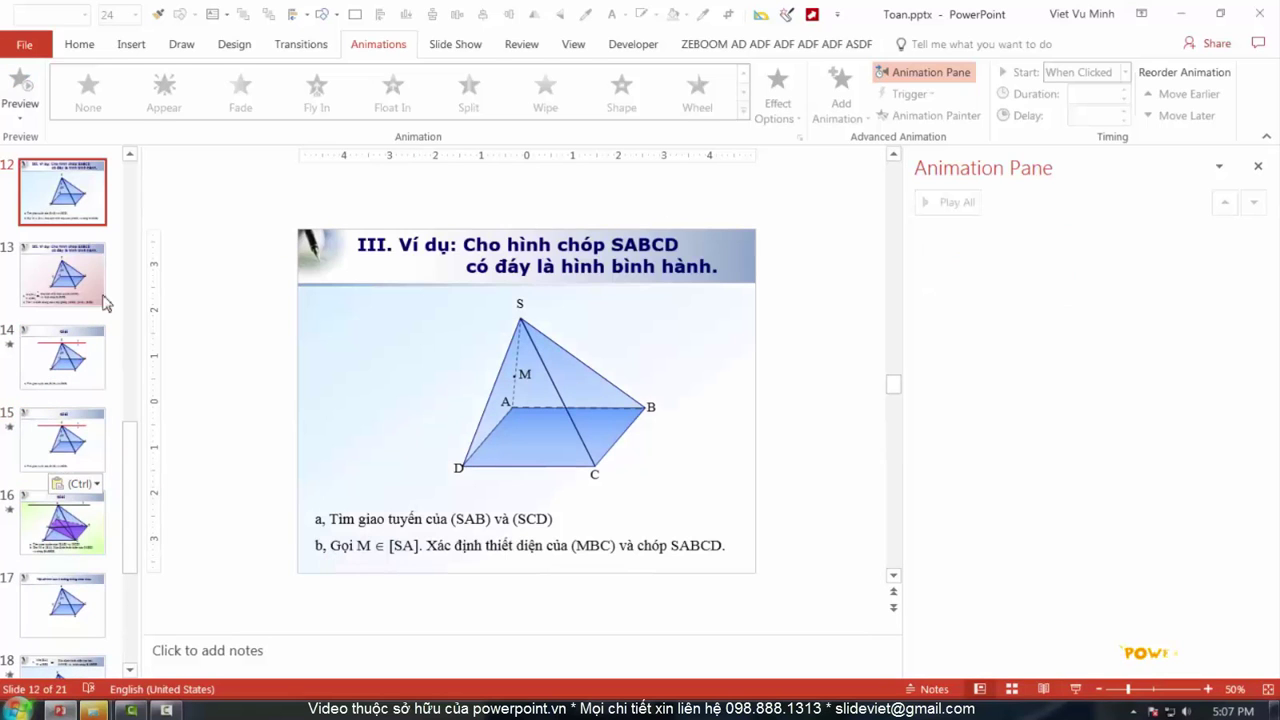
# - Copy the part b question from slide 12 and place it beneath part a on slide 14
pyautogui.click(344, 556)
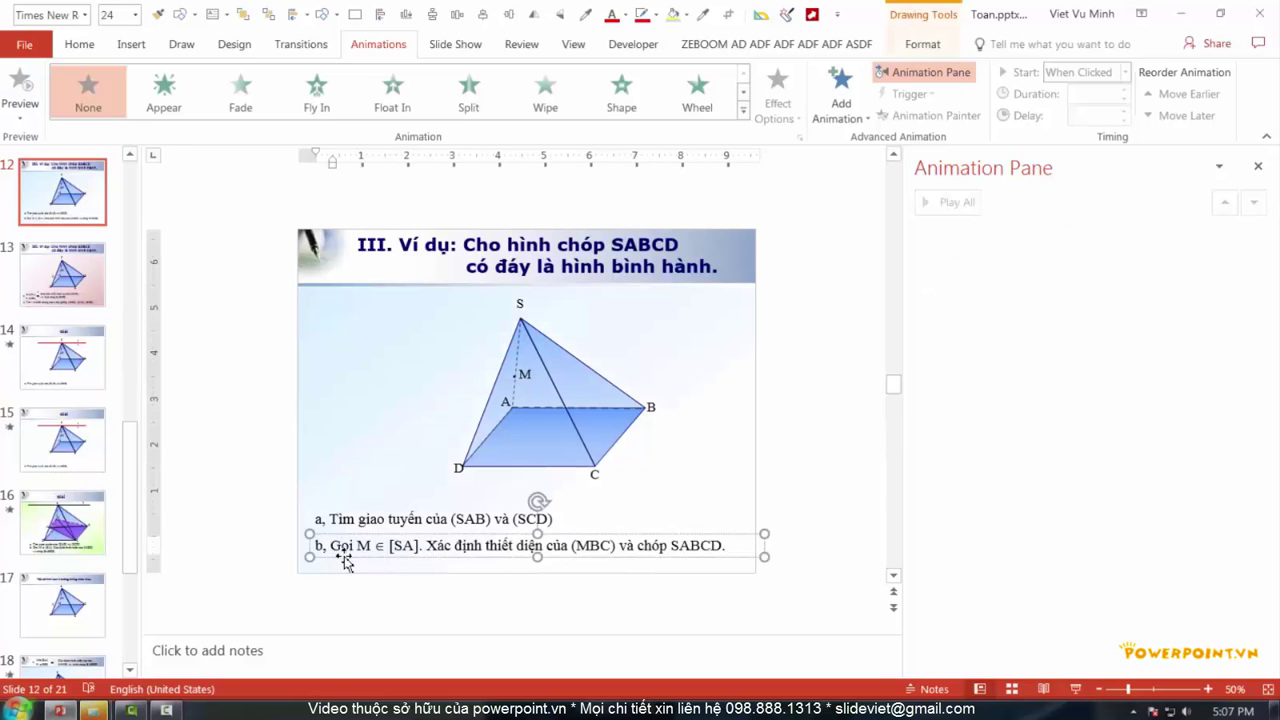
pyautogui.click(344, 563)
pyautogui.click(100, 385)
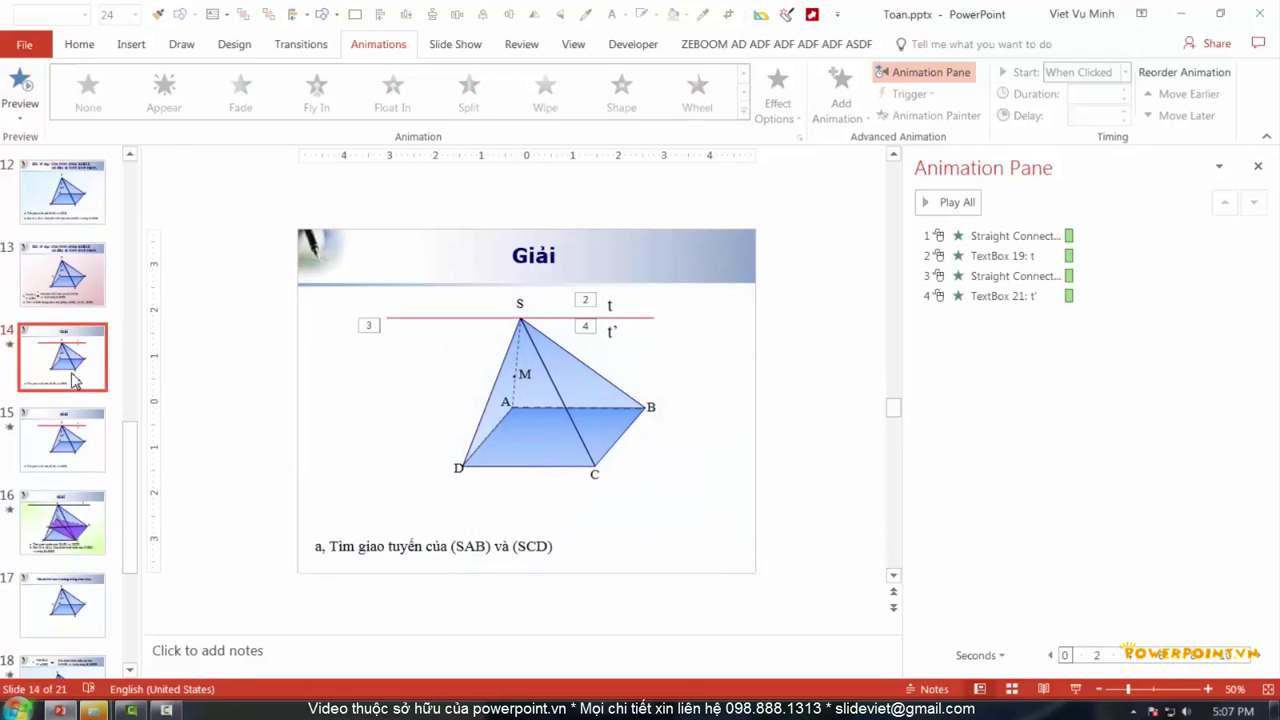
pyautogui.hotkey('ctrl', 'v')
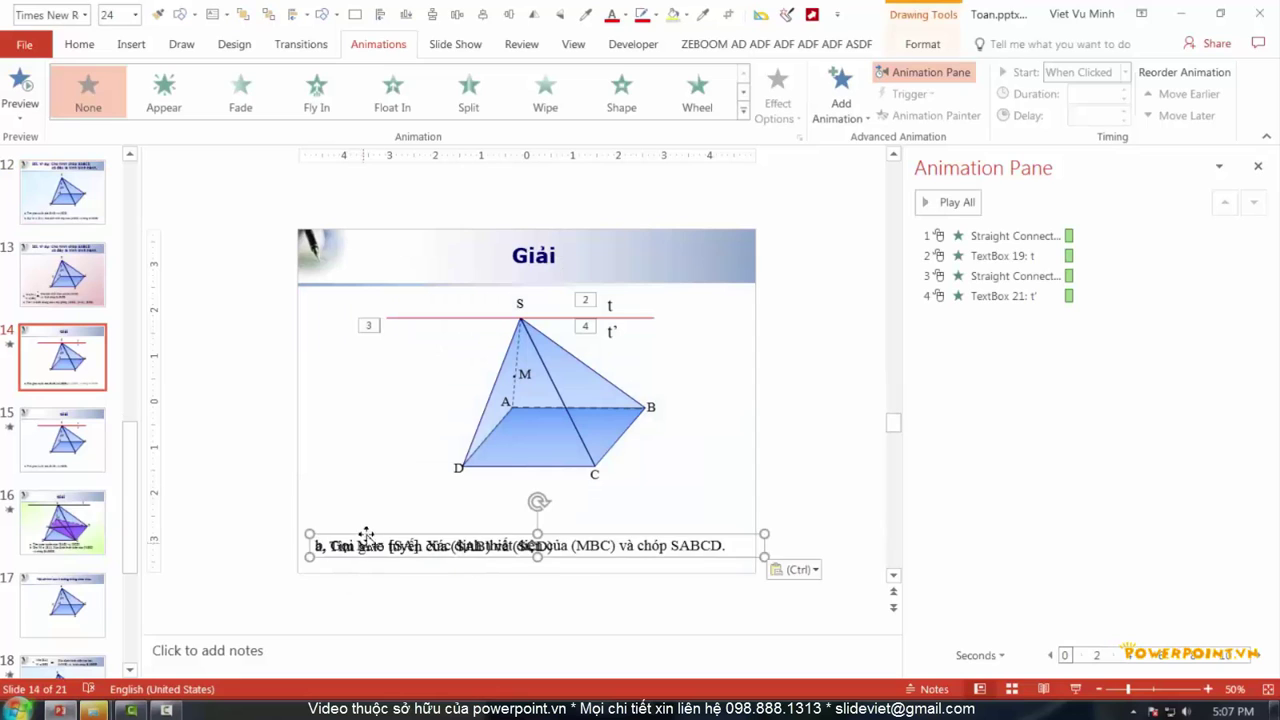
pyautogui.moveTo(366, 532); pyautogui.dragTo(362, 555)
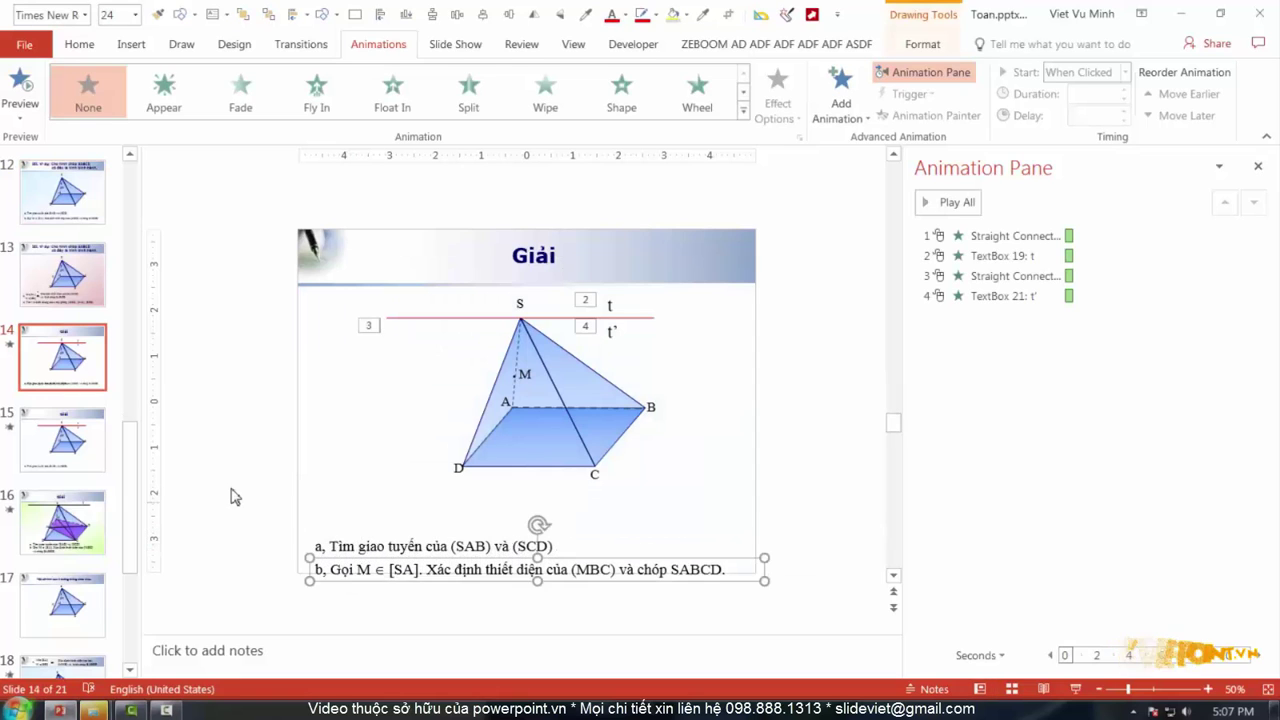
pyautogui.moveTo(234, 488); pyautogui.dragTo(852, 626)
pyautogui.moveTo(728, 591); pyautogui.dragTo(723, 567)
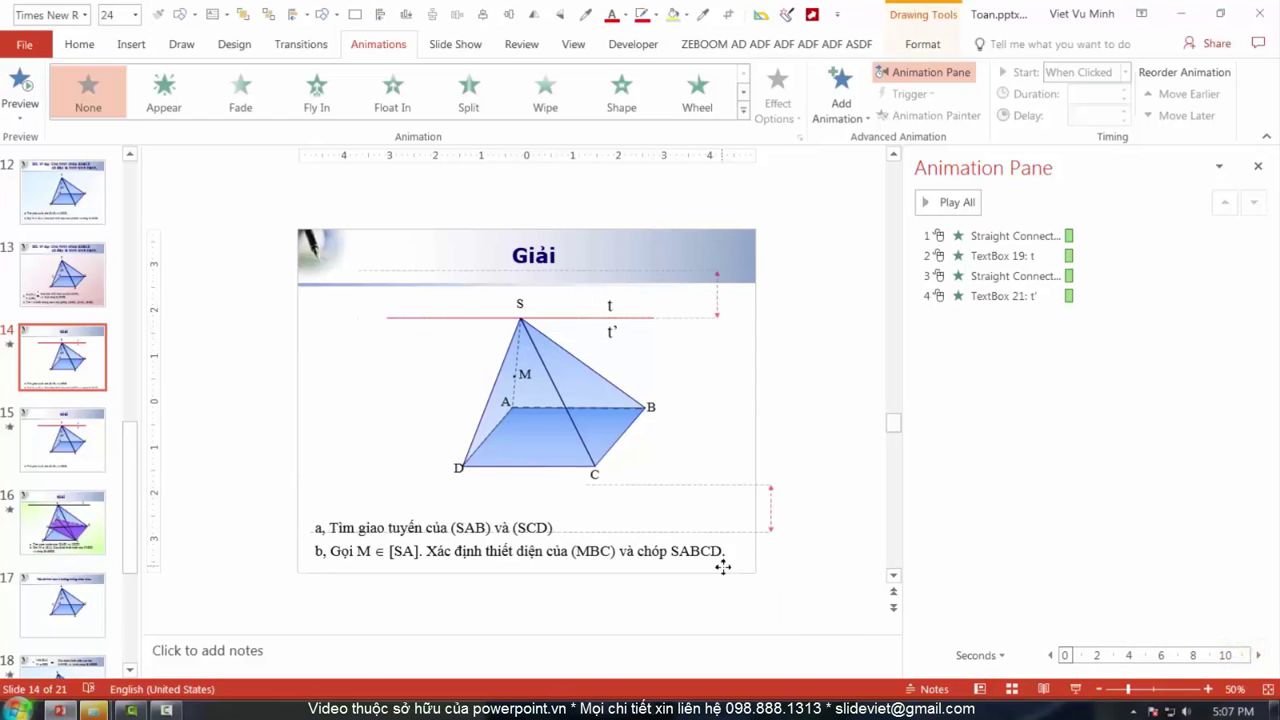
pyautogui.moveTo(252, 500); pyautogui.dragTo(850, 600)
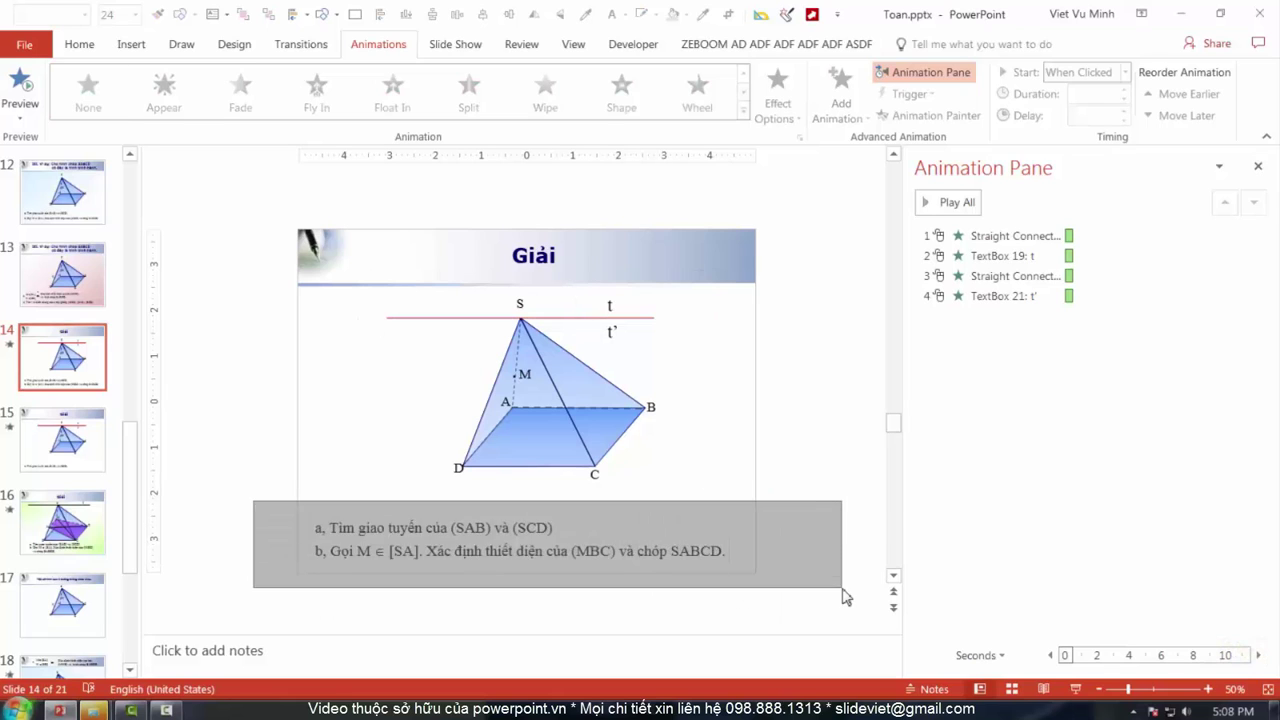
# - Replace the question text on slide 15 with the two-line a and b questions
pyautogui.click(62, 440)
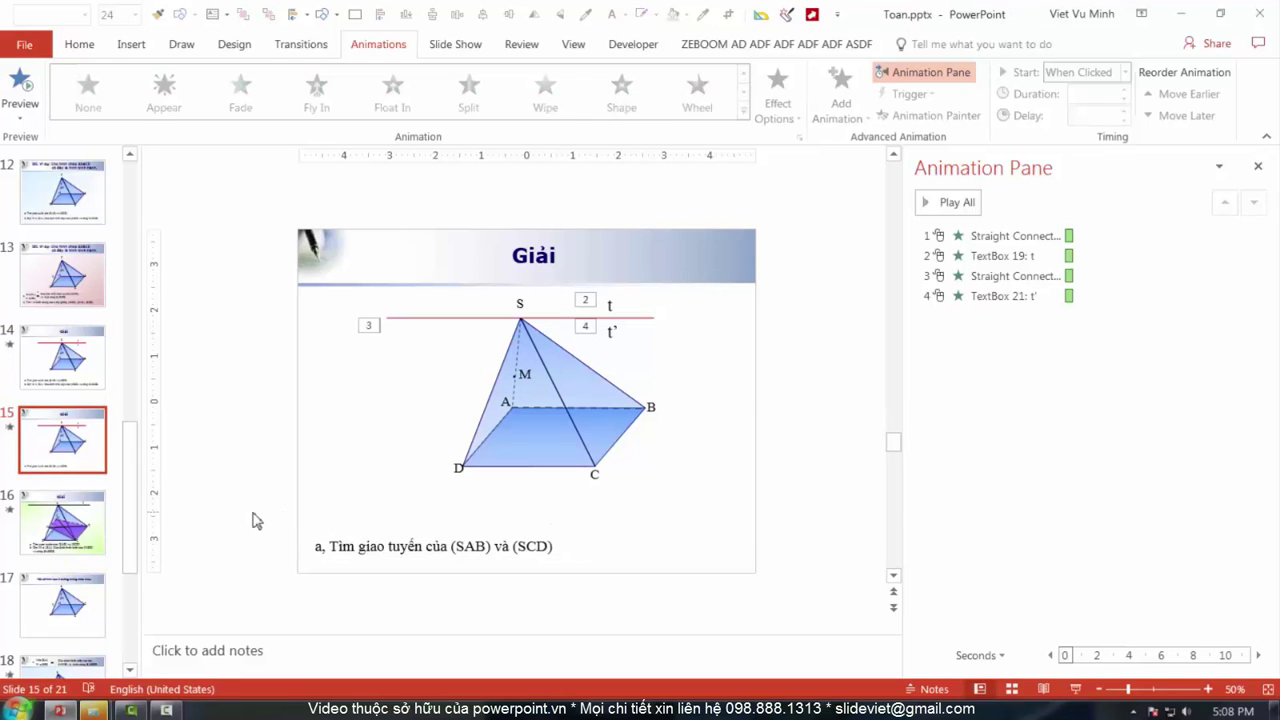
pyautogui.moveTo(251, 520); pyautogui.dragTo(836, 604)
pyautogui.press('Delete')
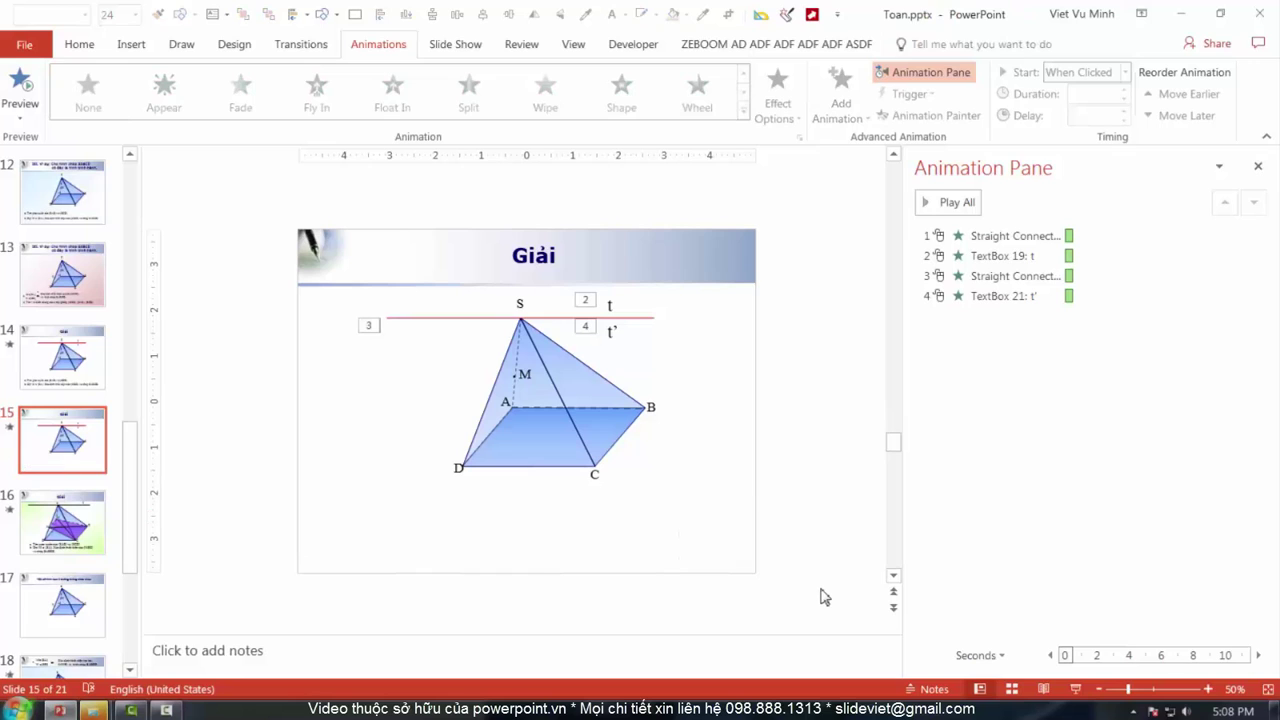
pyautogui.hotkey('ctrl', 'v')
# - Delete line b from slide 14, leaving only question a, and compare with slide 15
pyautogui.press('pageup')
pyautogui.click(398, 548)
pyautogui.press('Delete')
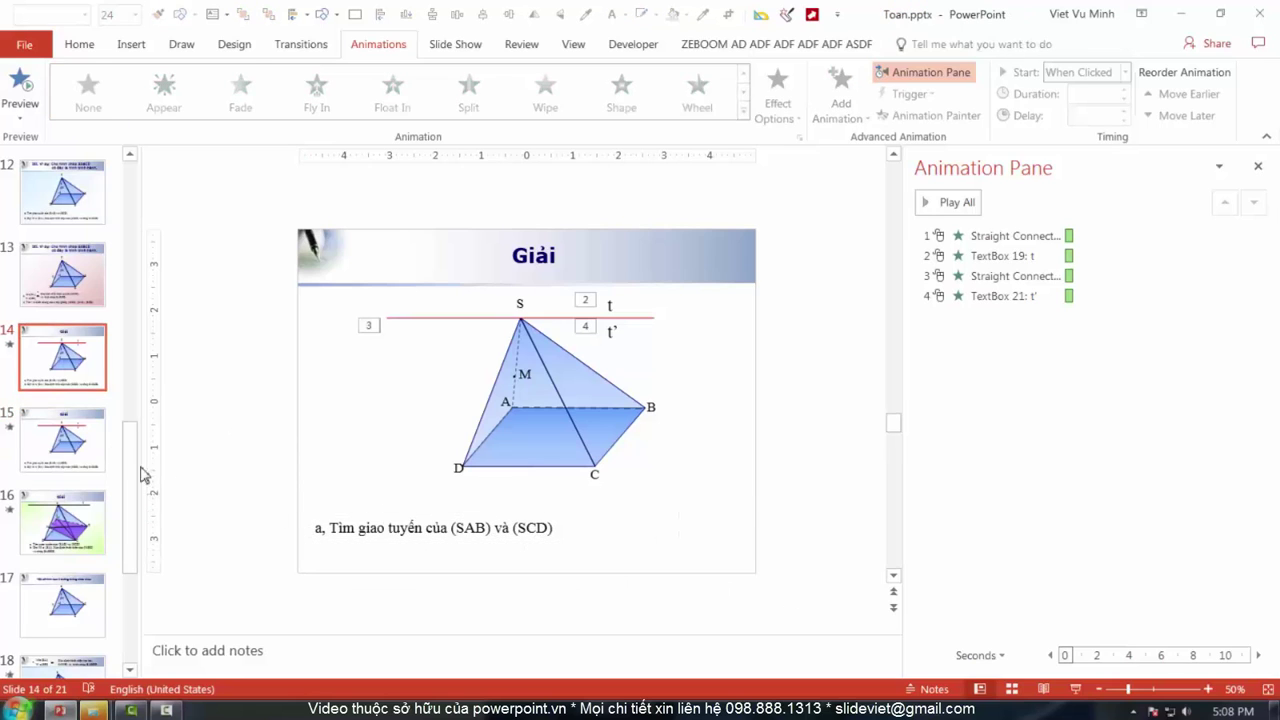
pyautogui.click(80, 424)
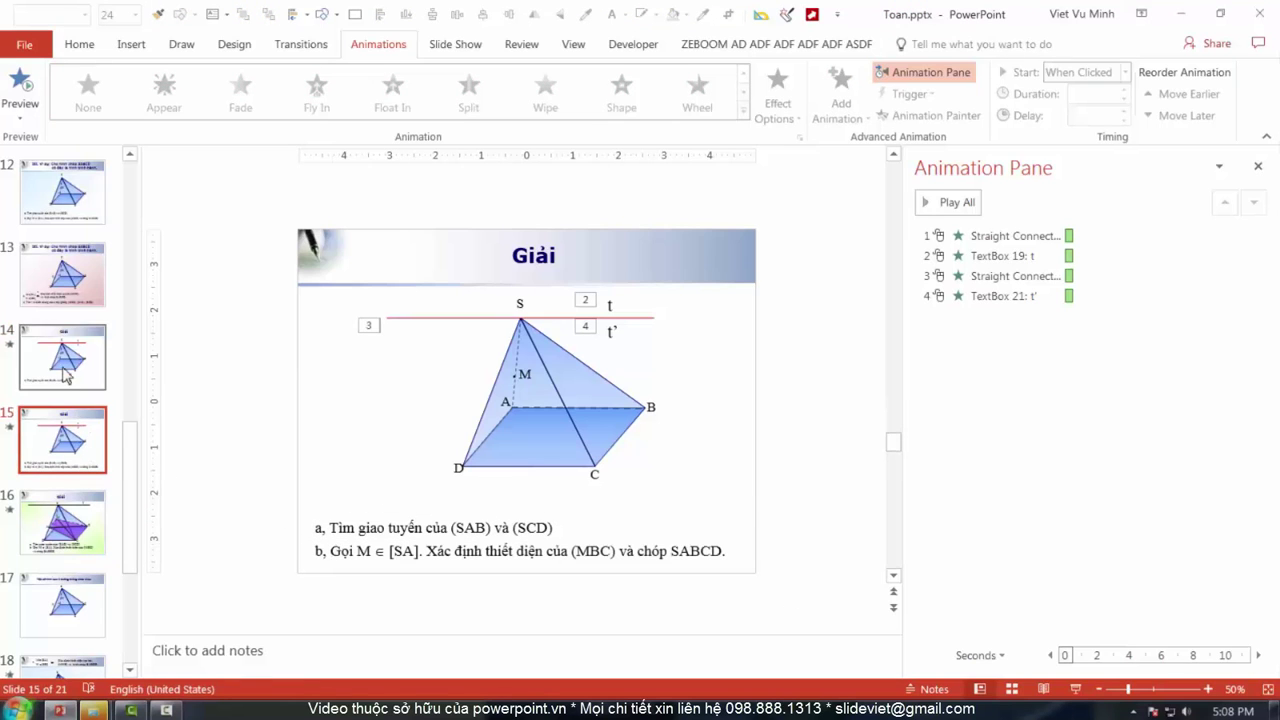
pyautogui.press('pageup')
pyautogui.click(380, 523)
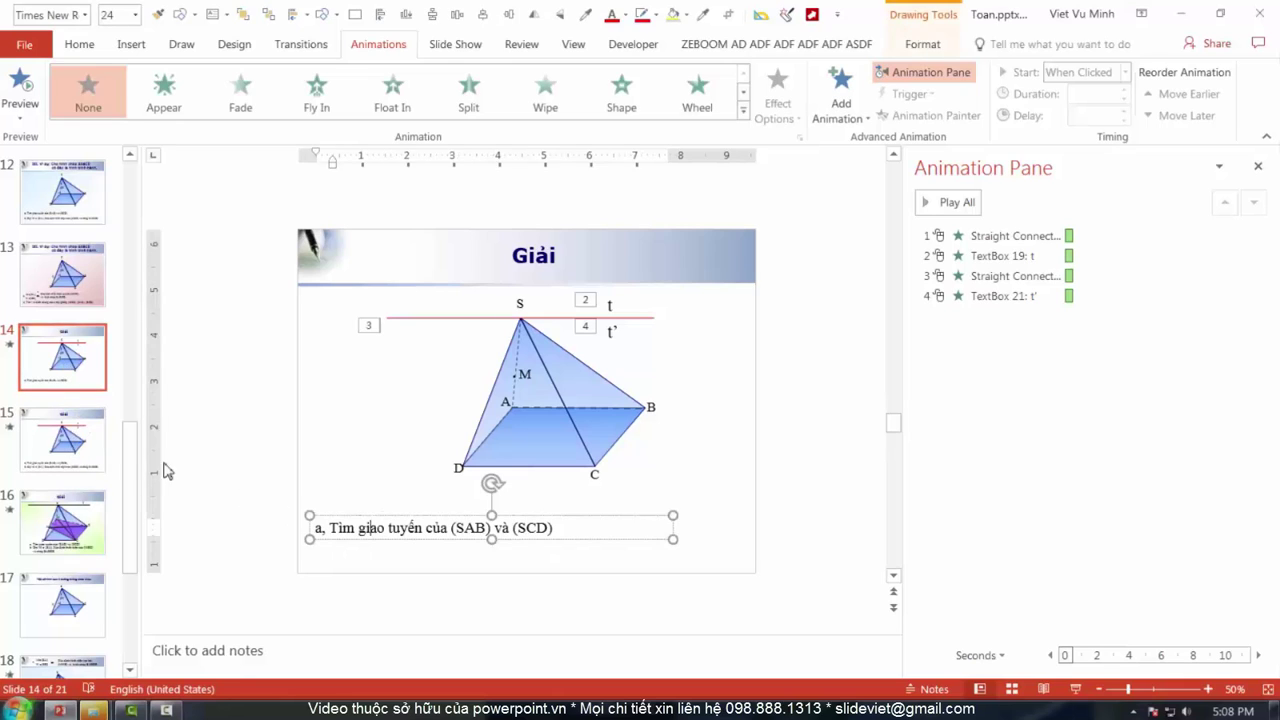
pyautogui.click(95, 451)
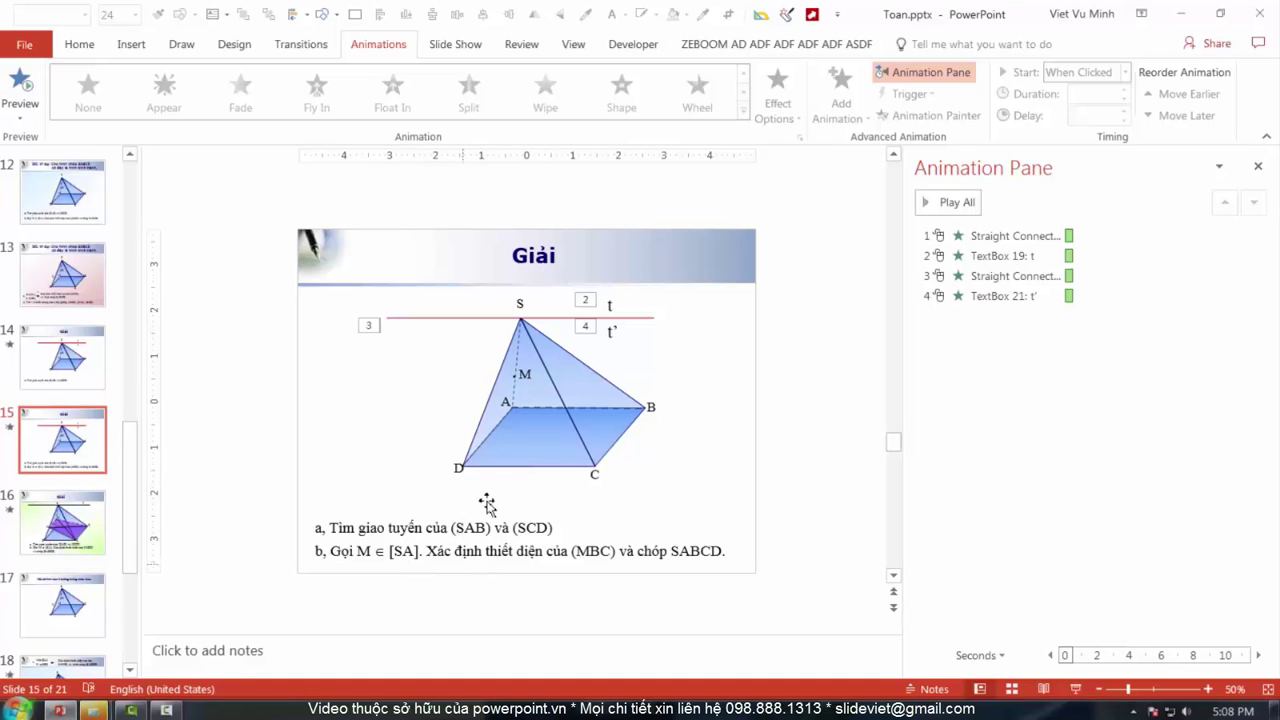
# - Delete point M's label and dot from slide 14, then go to slide 15
pyautogui.scroll(1, 475, 378)
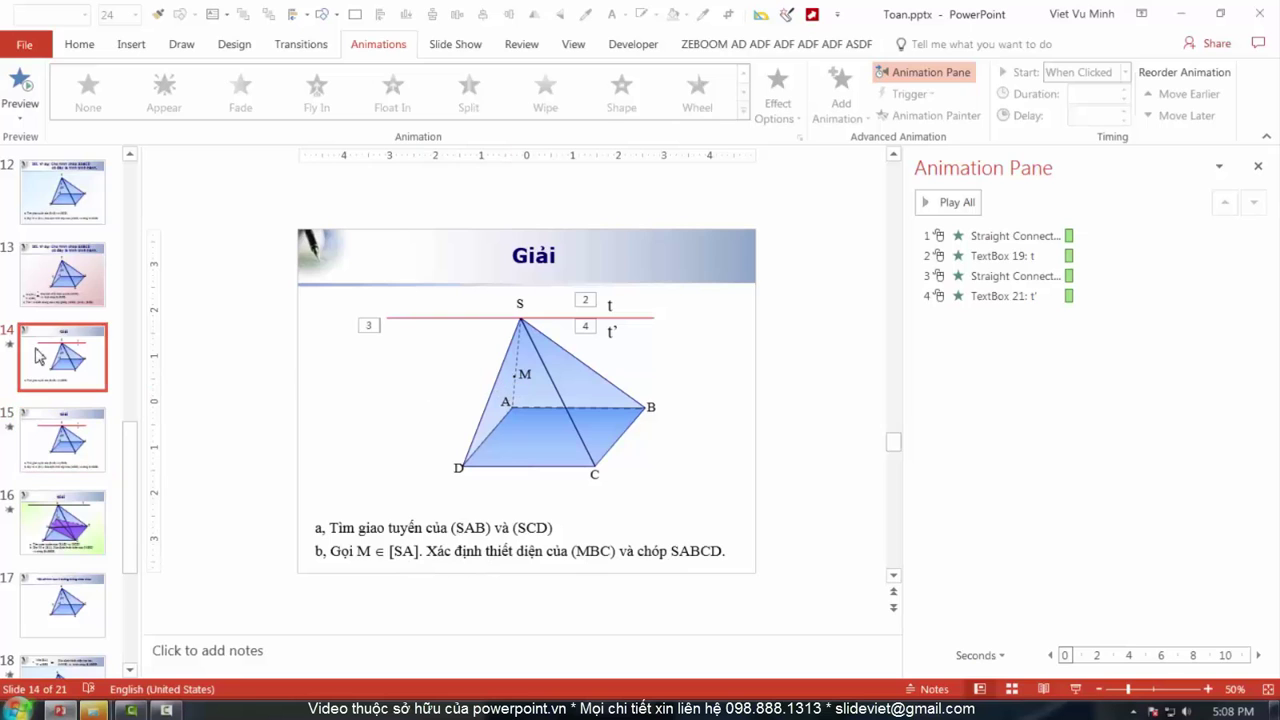
pyautogui.click(527, 376)
pyautogui.keyDown('ctrl'); pyautogui.scroll(2, 528, 376); pyautogui.keyUp('ctrl')
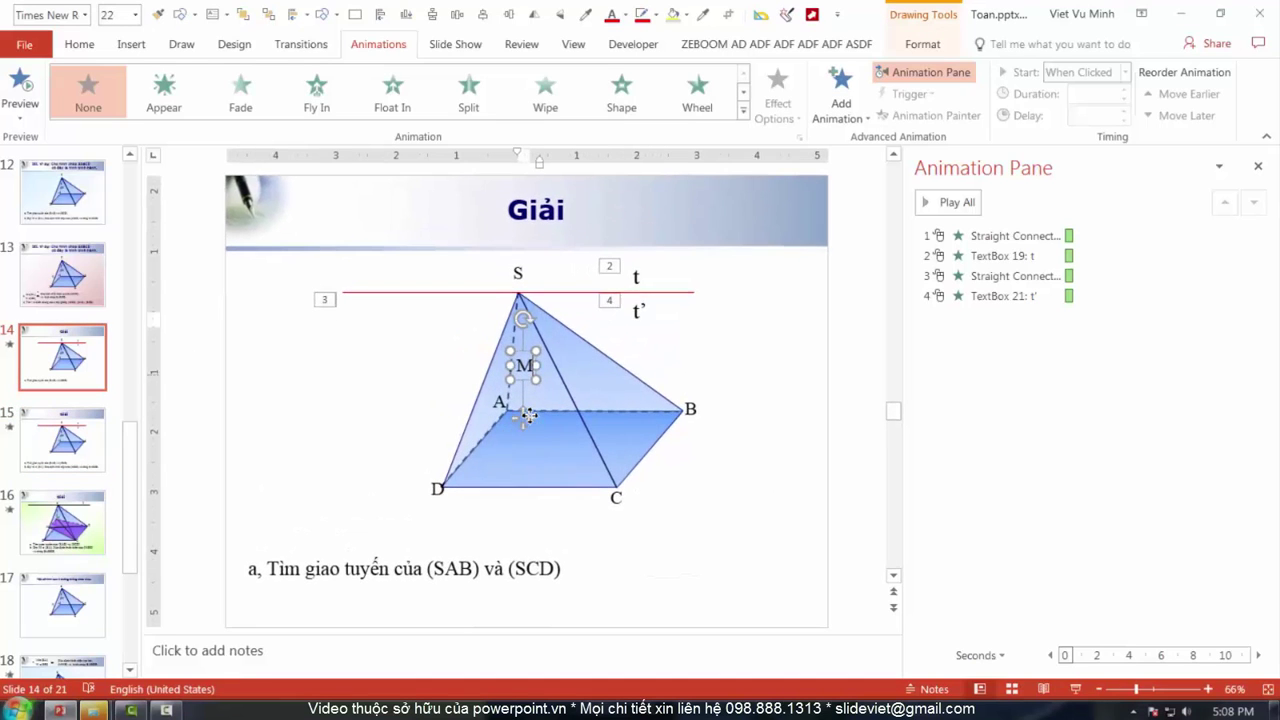
pyautogui.press('Delete')
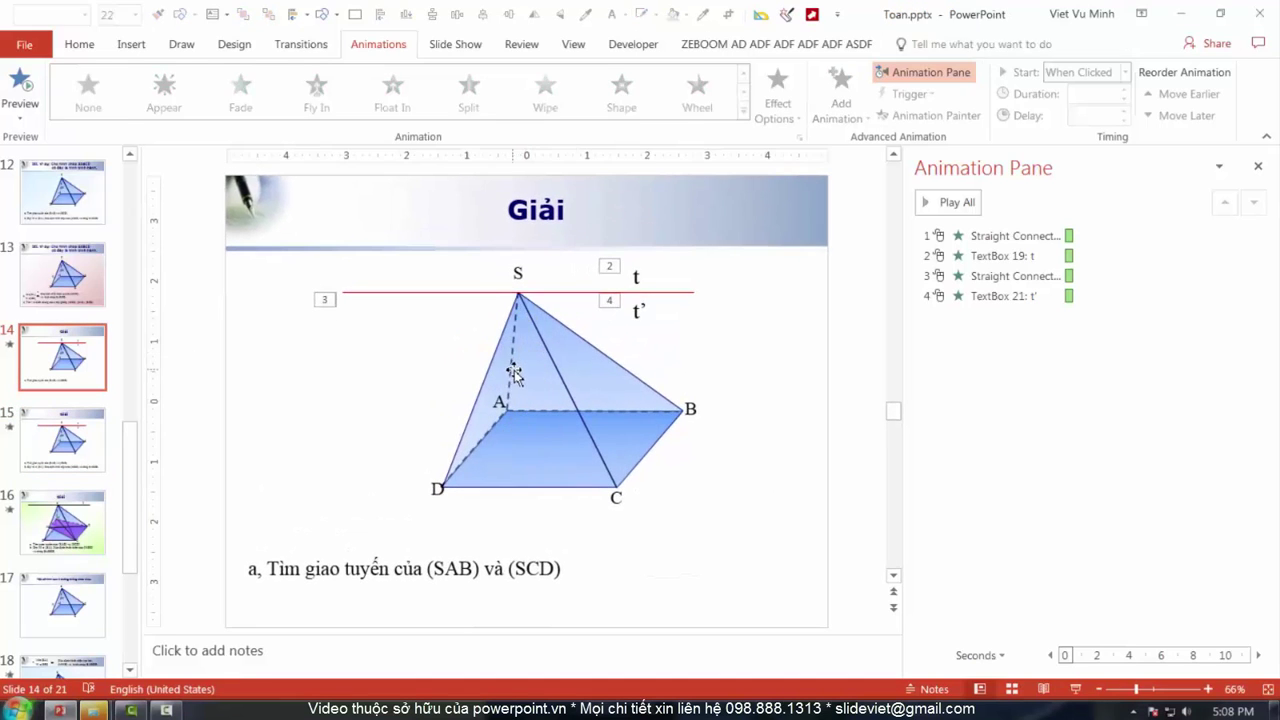
pyautogui.click(511, 378)
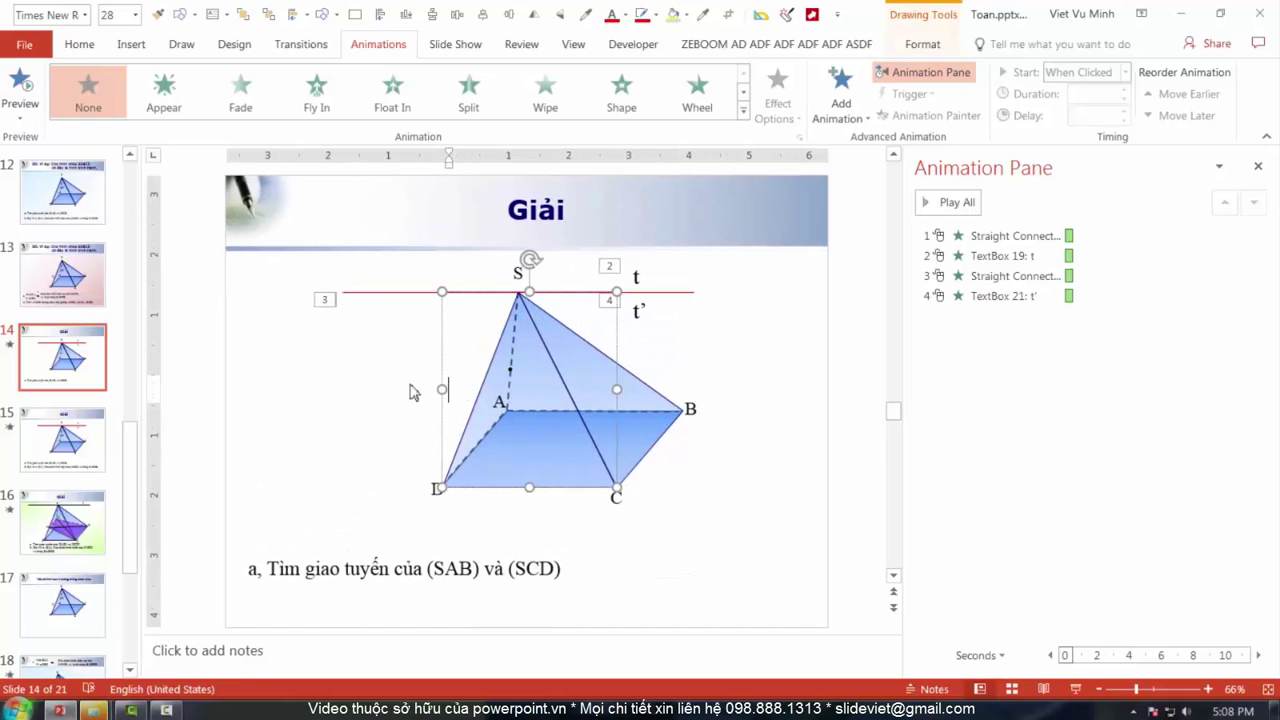
pyautogui.moveTo(418, 338); pyautogui.dragTo(613, 415)
pyautogui.click(366, 366)
pyautogui.moveTo(354, 342); pyautogui.dragTo(575, 390)
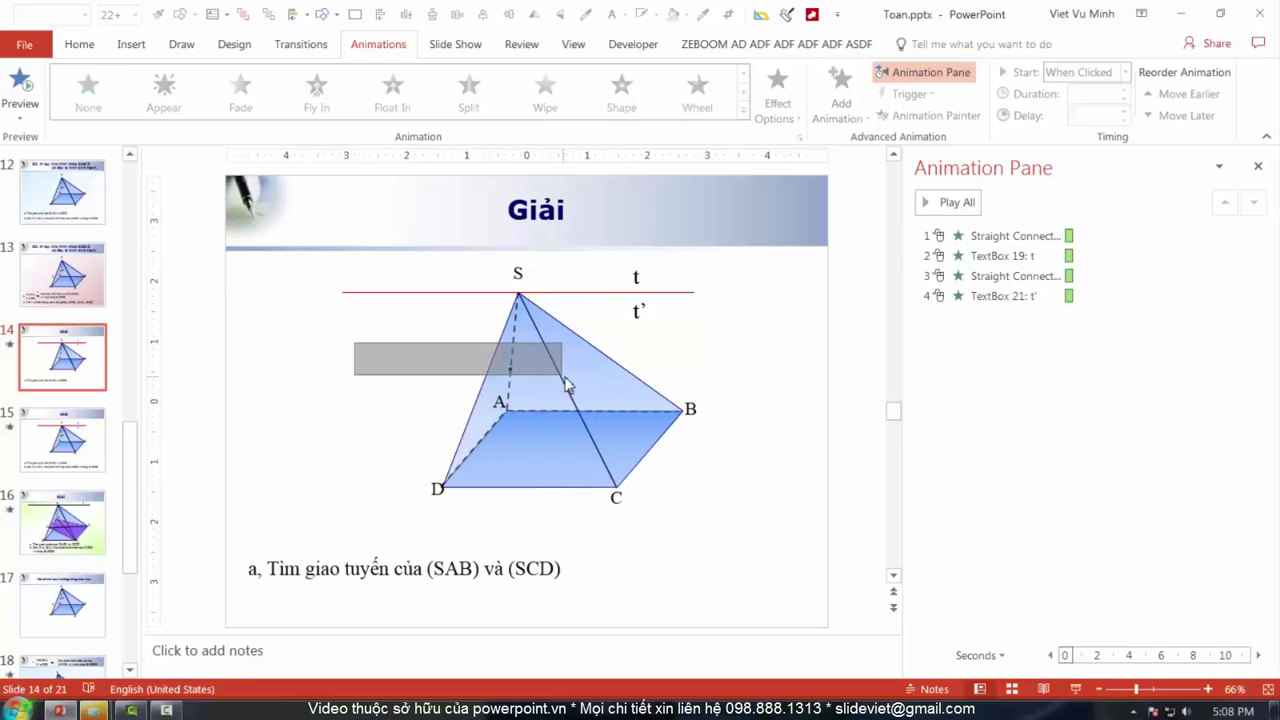
pyautogui.press('Escape')
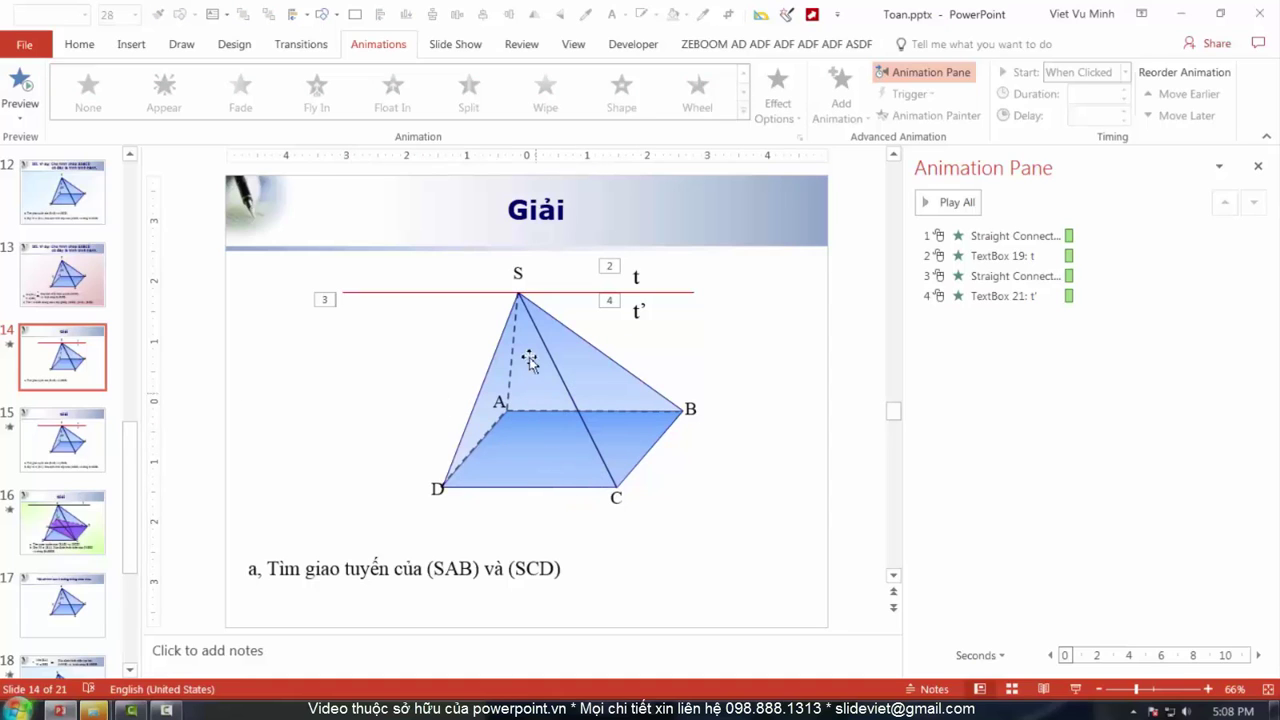
pyautogui.click(66, 446)
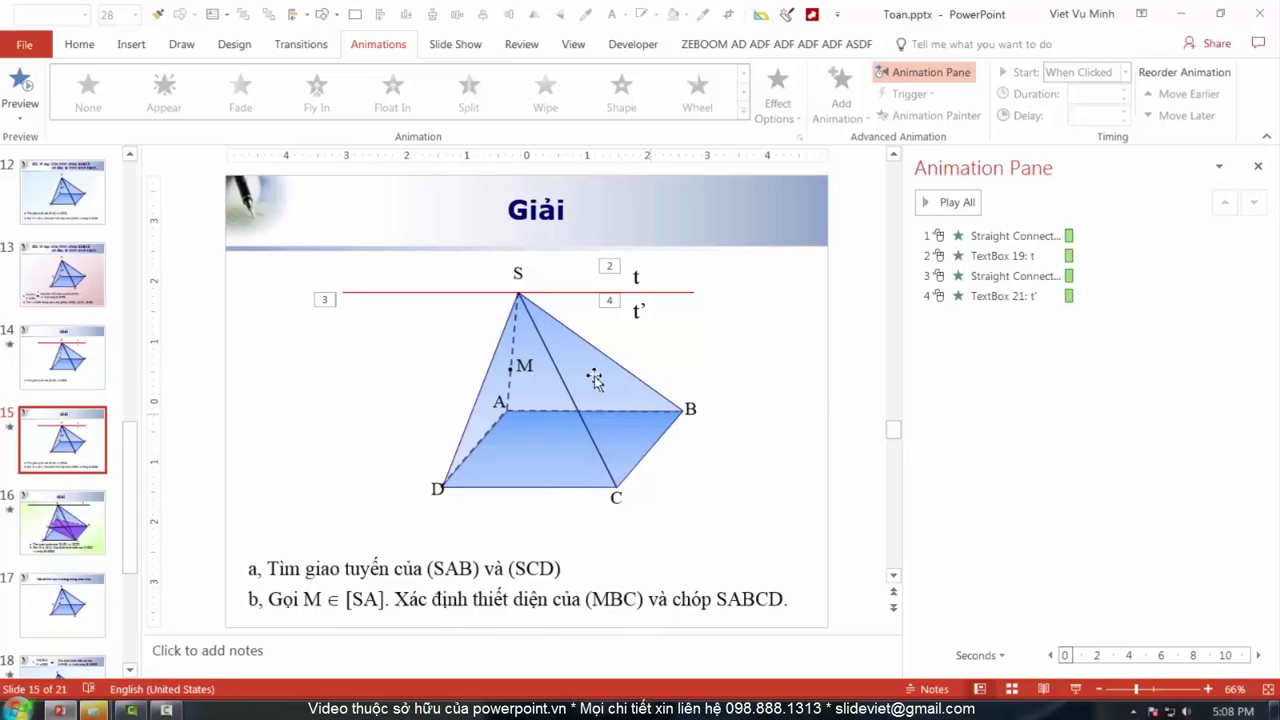
# - Draw straight lines from B to M and from M to C inside the pyramid
pyautogui.scroll(5, 786, 115)
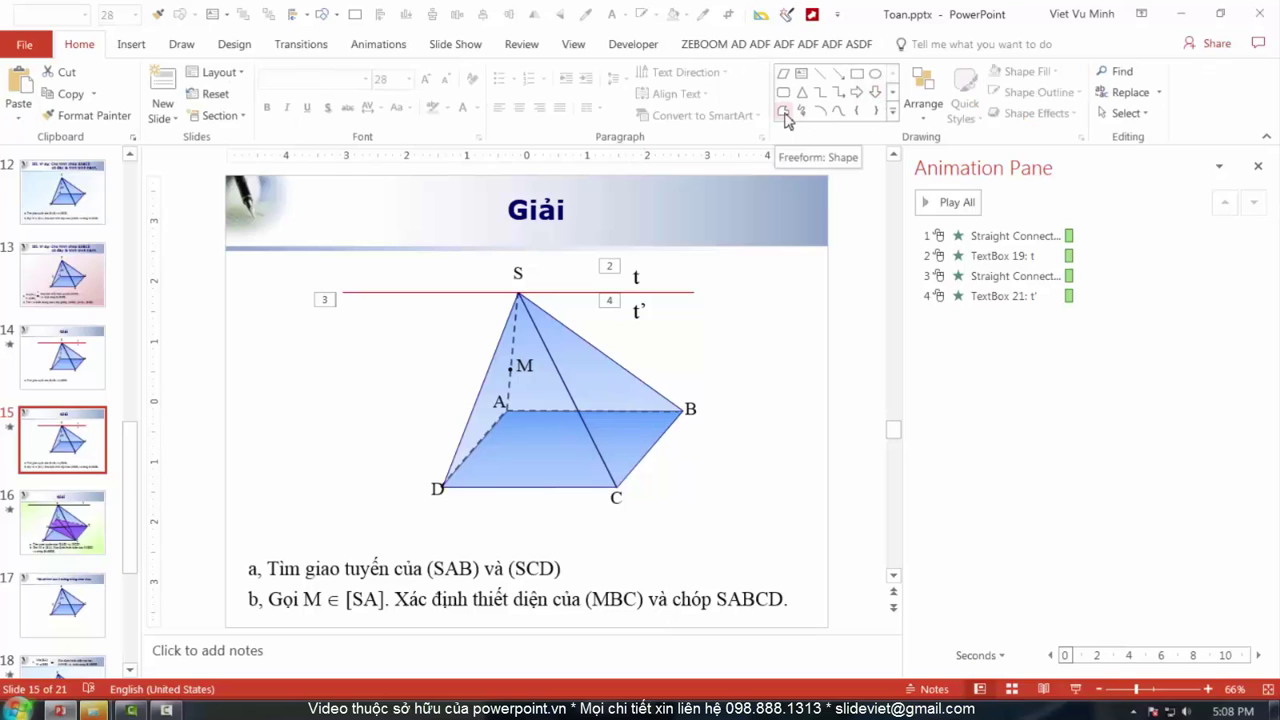
pyautogui.click(785, 113)
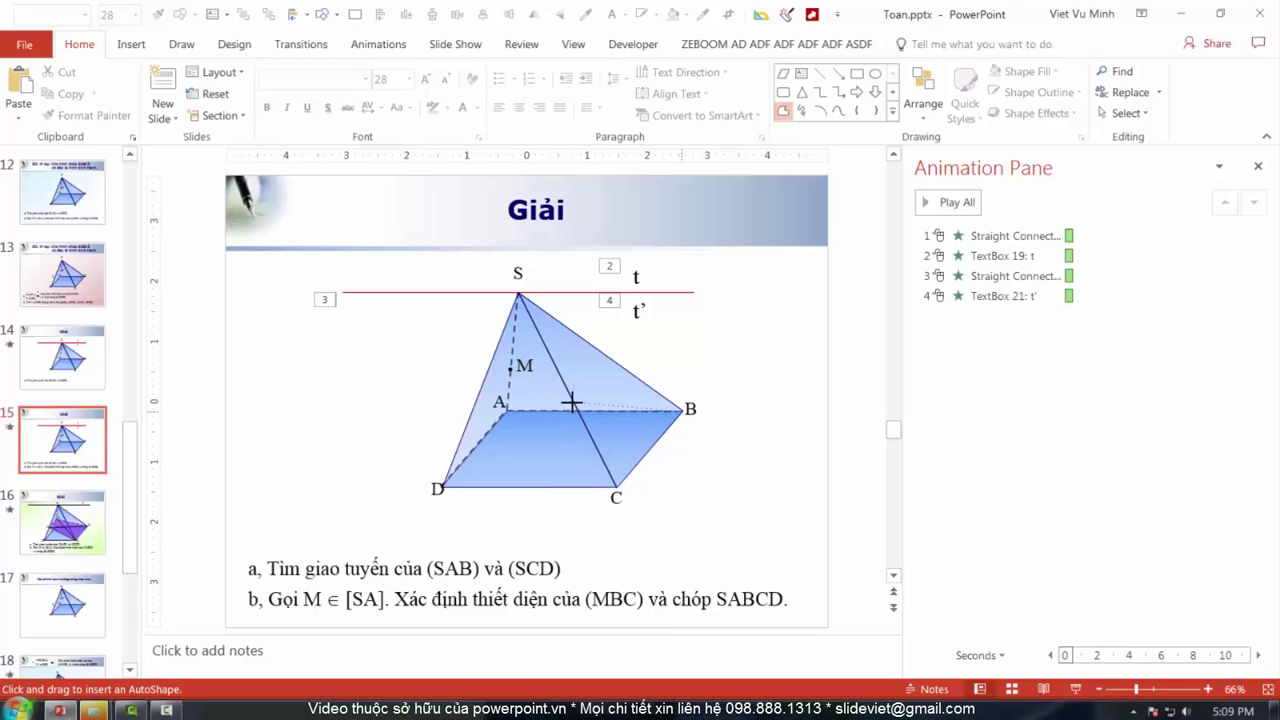
pyautogui.click(820, 73)
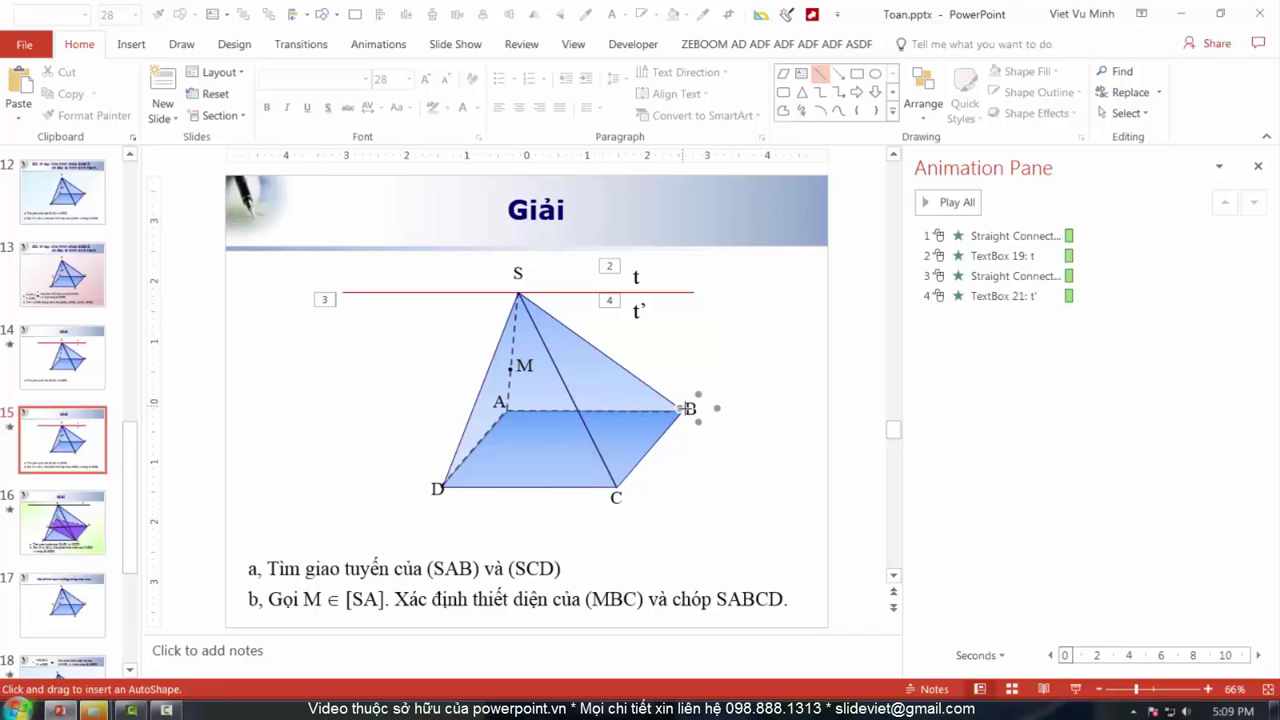
pyautogui.moveTo(686, 408)
pyautogui.mouseDown()
pyautogui.moveTo(510, 371)
pyautogui.moveTo(619, 491)
pyautogui.mouseUp()
pyautogui.click(819, 78)
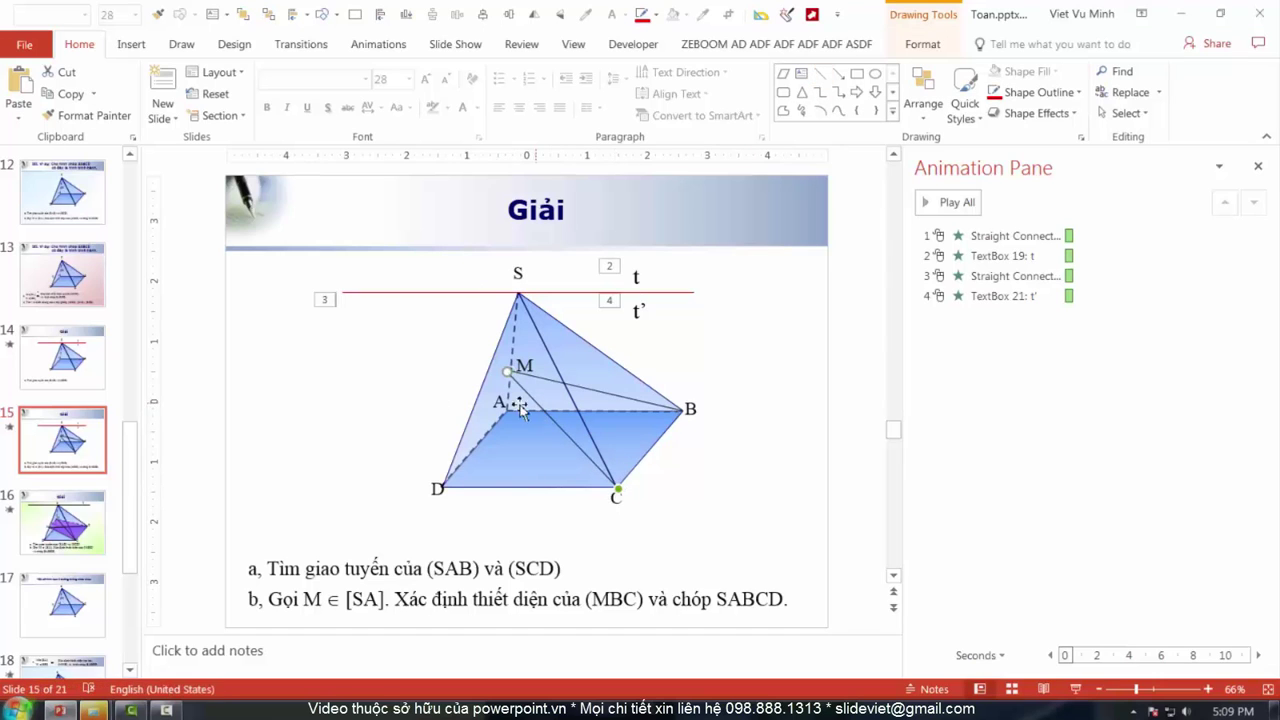
pyautogui.scroll(5, 576, 353)
pyautogui.click(448, 316)
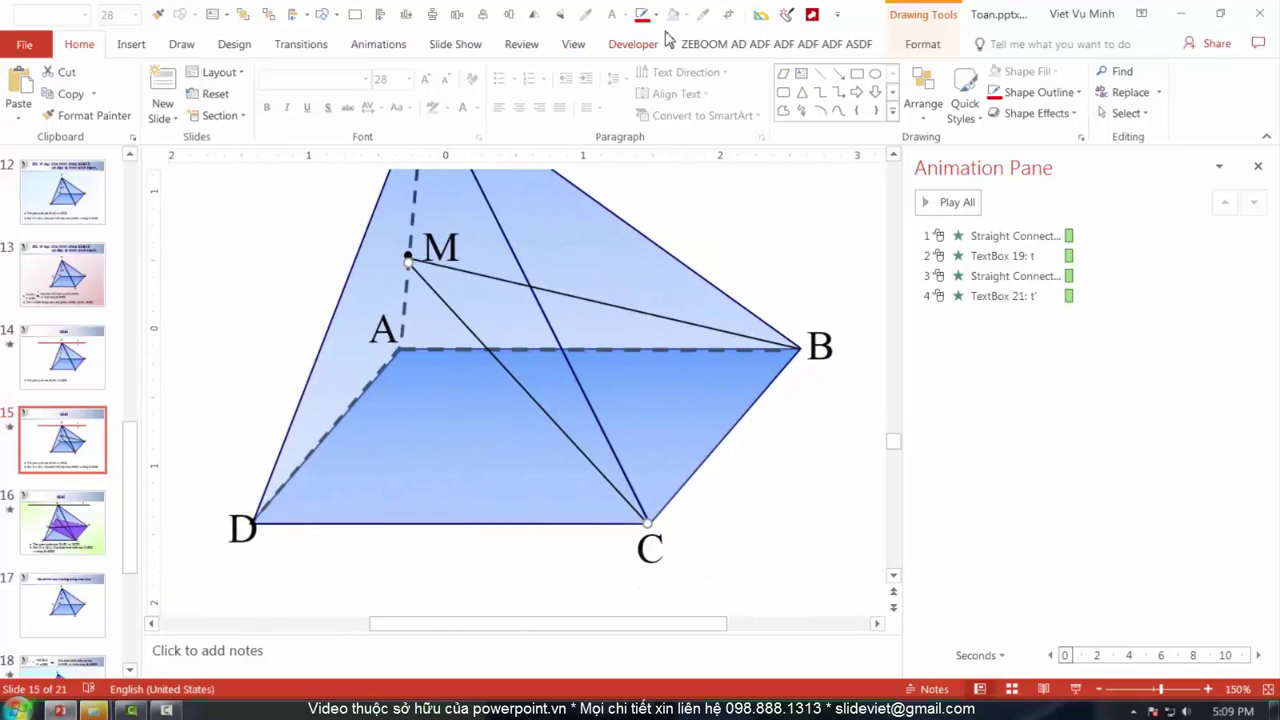
# - Make both lines MC and MB dashed
pyautogui.click(655, 17)
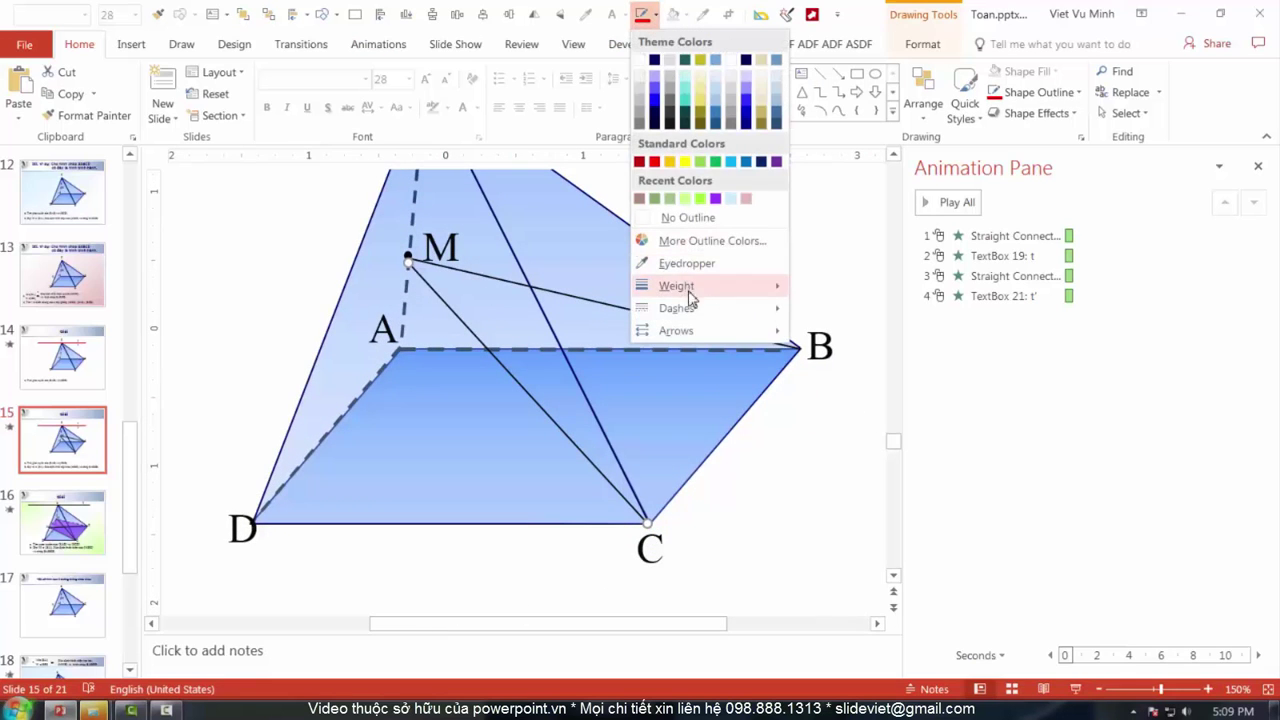
pyautogui.moveTo(736, 310)
pyautogui.click(810, 355)
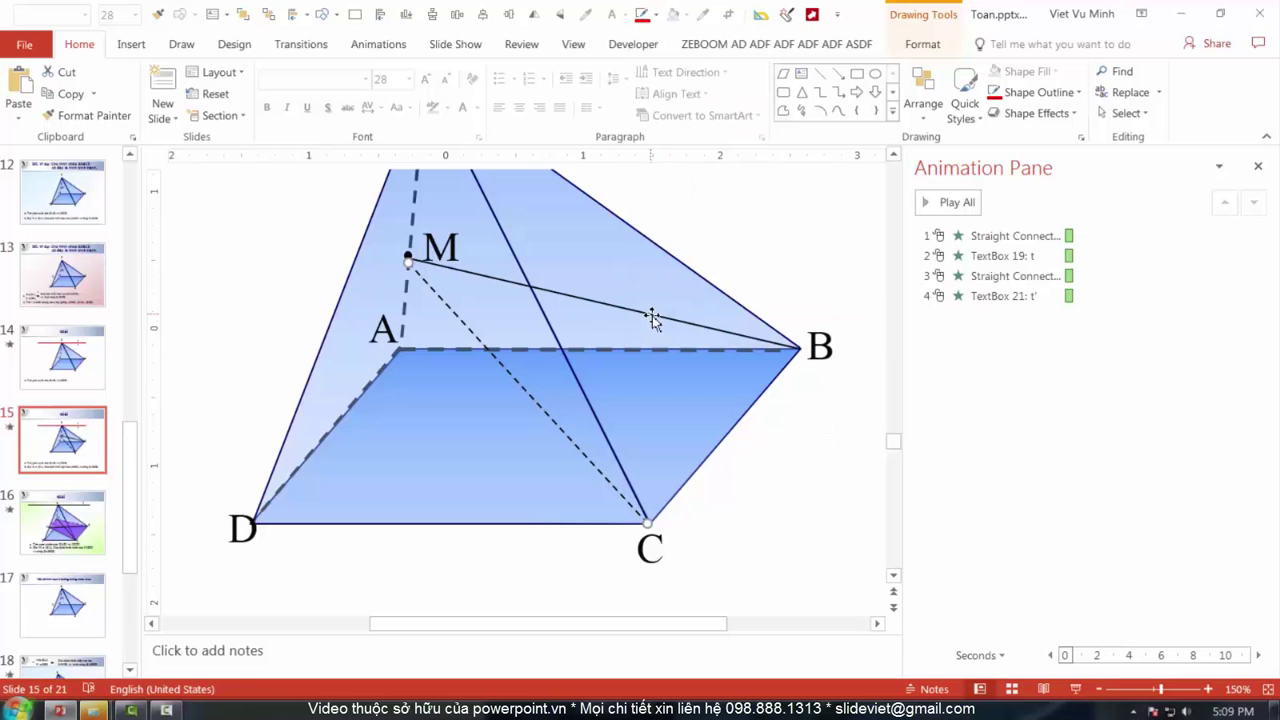
pyautogui.press('F4')
pyautogui.click(773, 418)
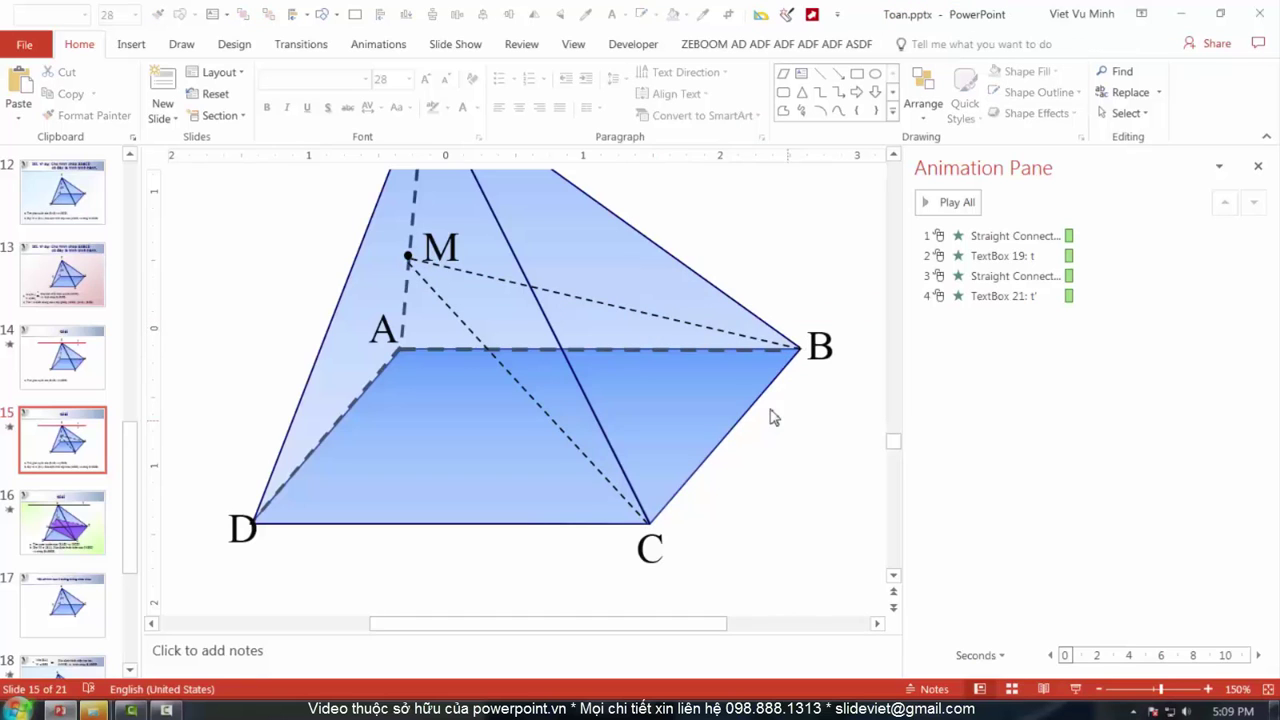
pyautogui.scroll(-8, 773, 418)
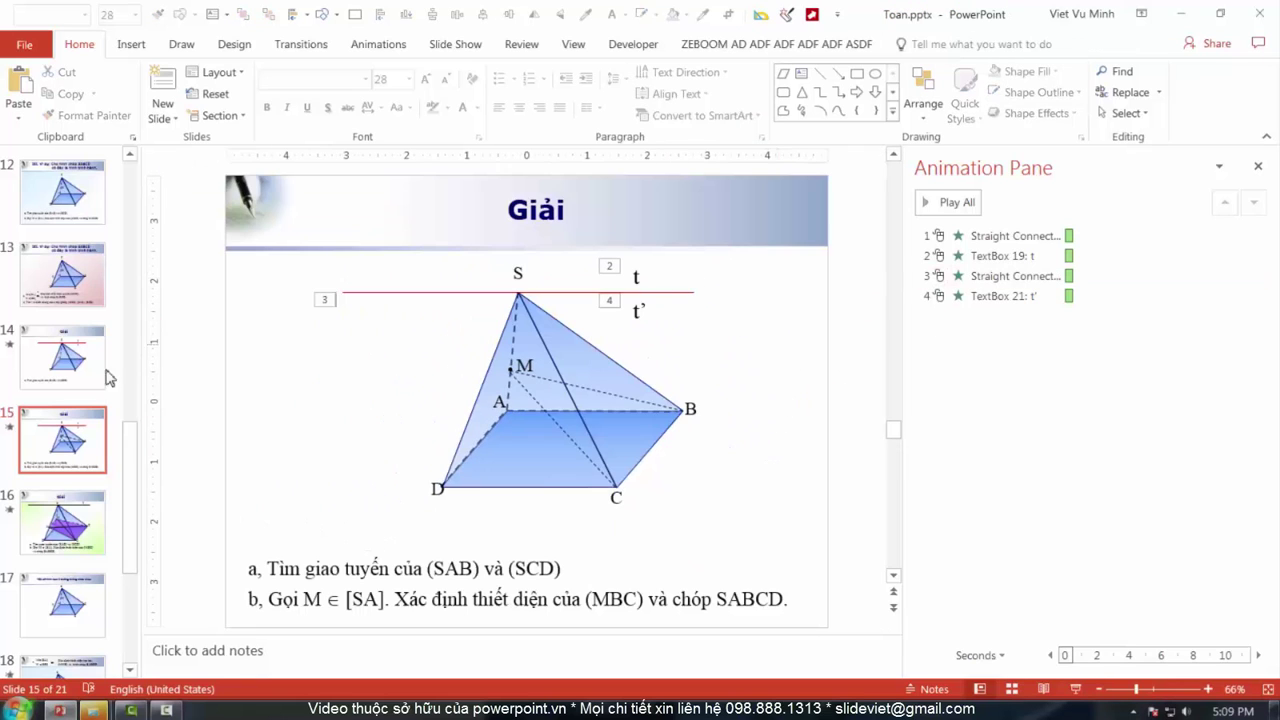
pyautogui.click(75, 377)
pyautogui.press('Down')
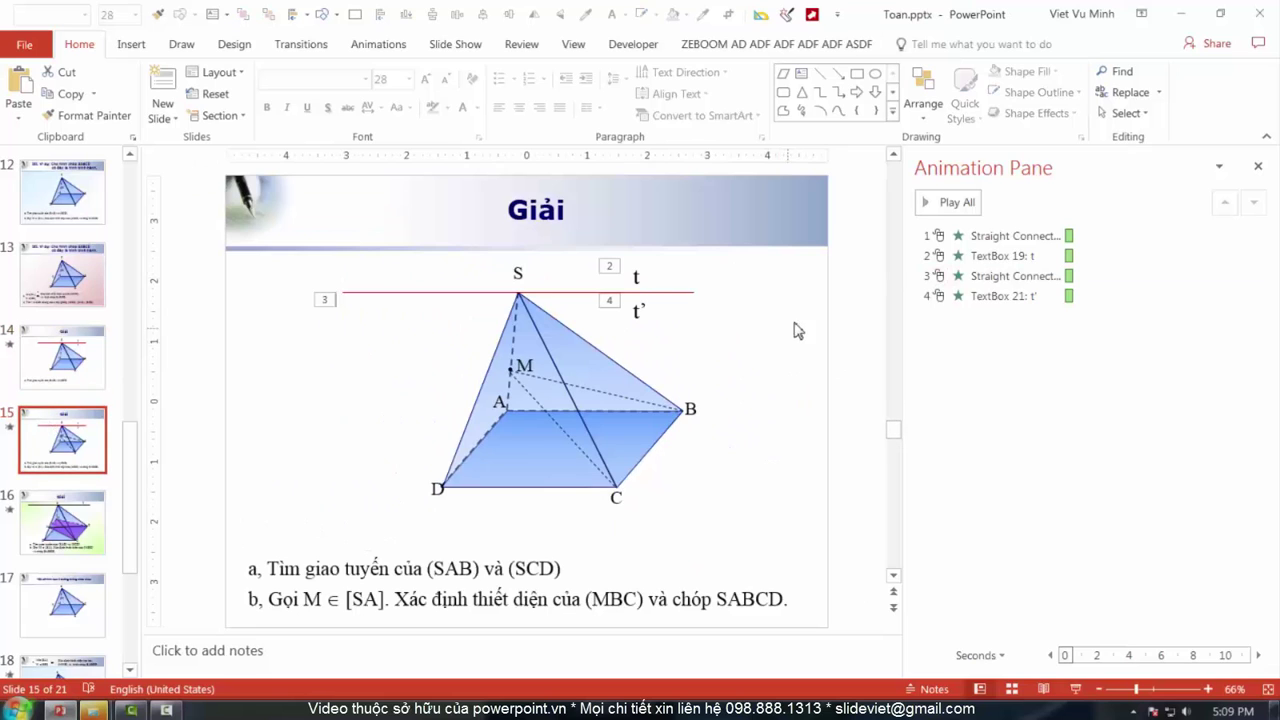
pyautogui.moveTo(960, 296); pyautogui.dragTo(965, 236)
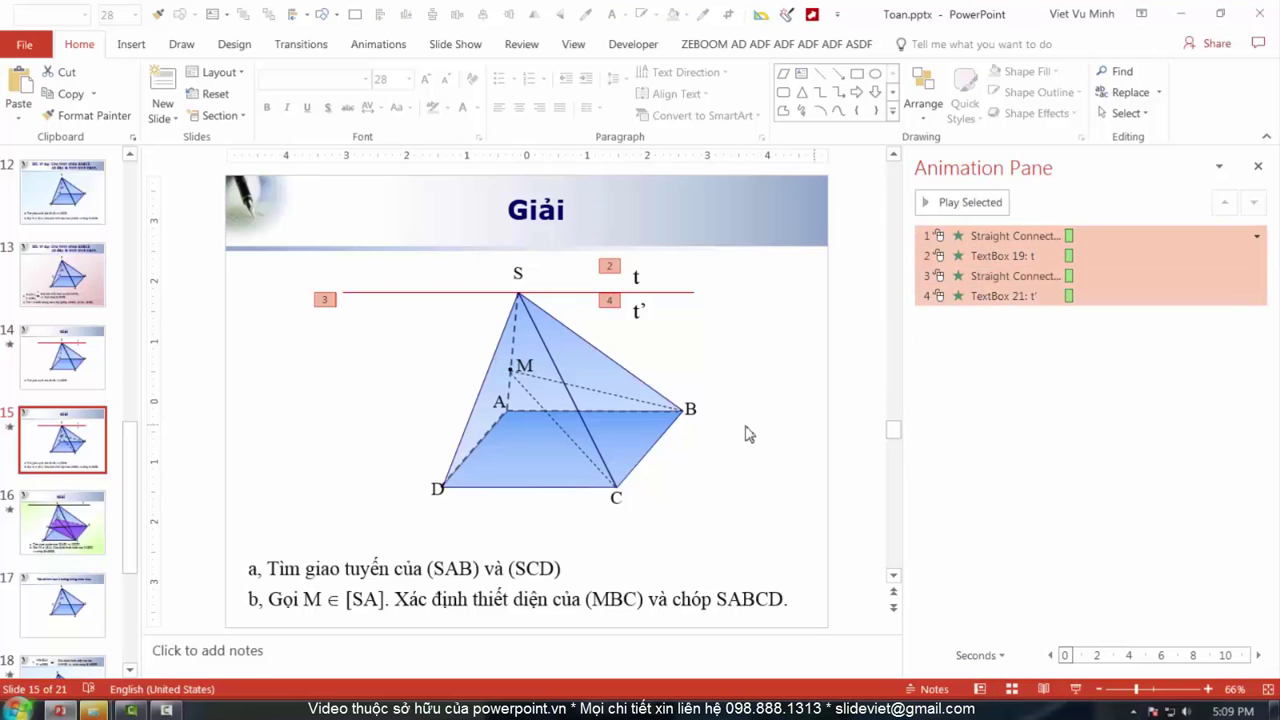
pyautogui.click(651, 343)
pyautogui.hotkey('shift', 'F5')
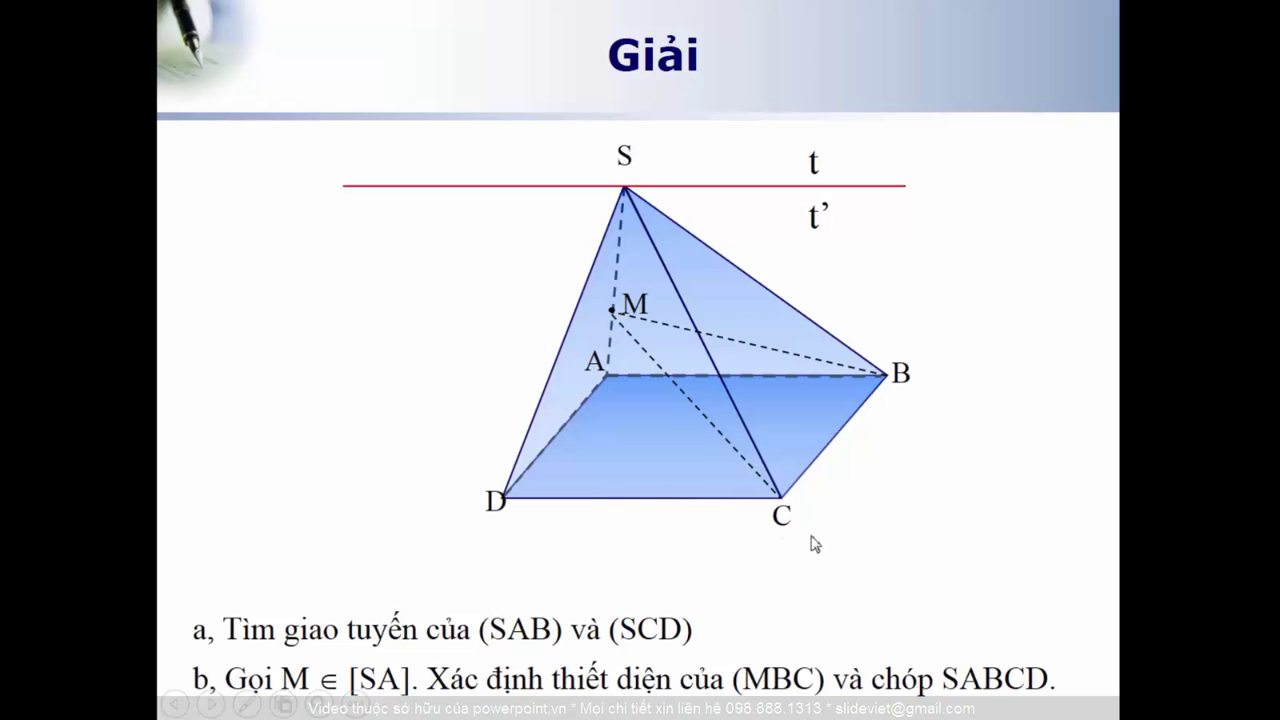
pyautogui.press('Escape')
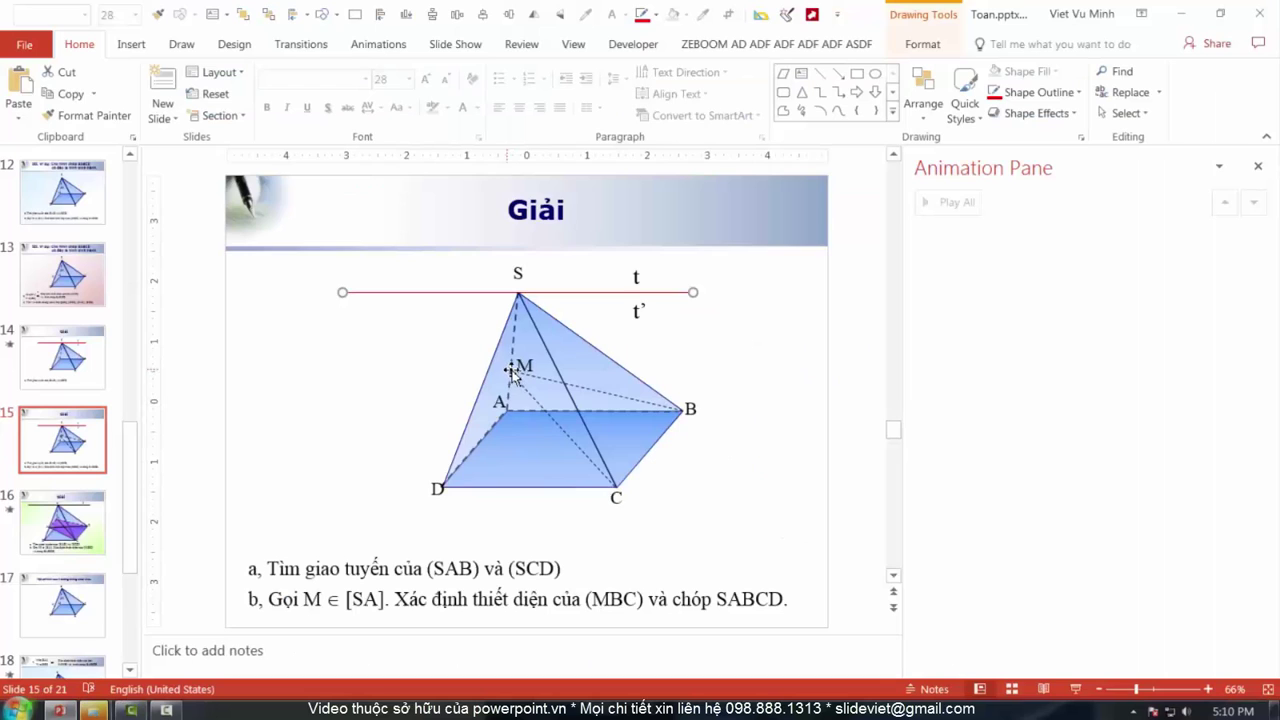
# - Give point M's dot and its label a Fade entrance animation
pyautogui.click(510, 390)
pyautogui.scroll(5, 510, 372)
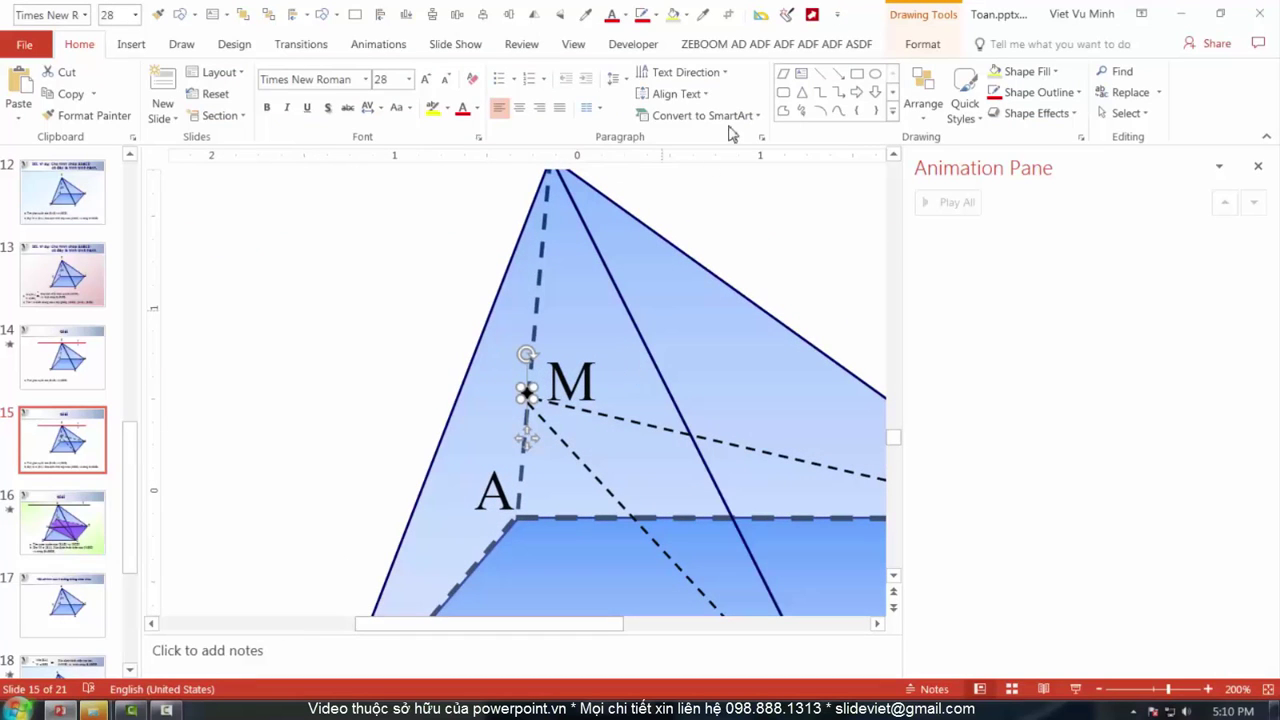
pyautogui.click(458, 46)
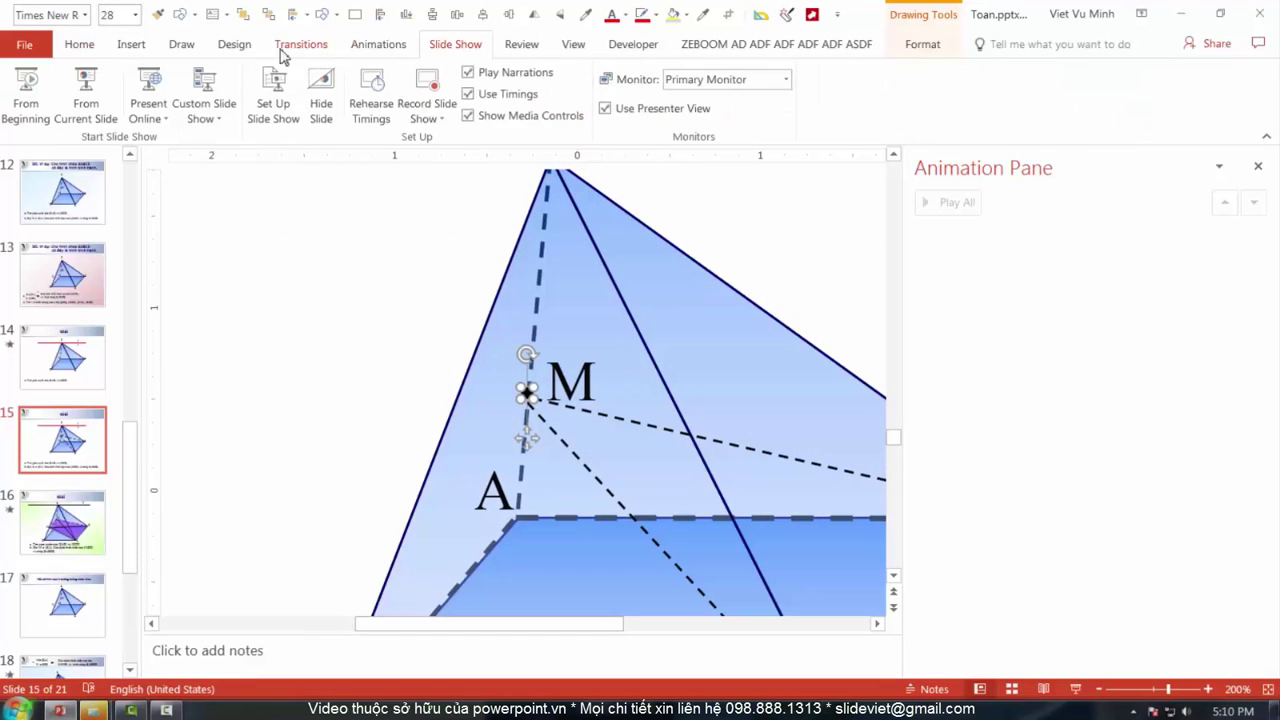
pyautogui.click(392, 52)
pyautogui.click(245, 92)
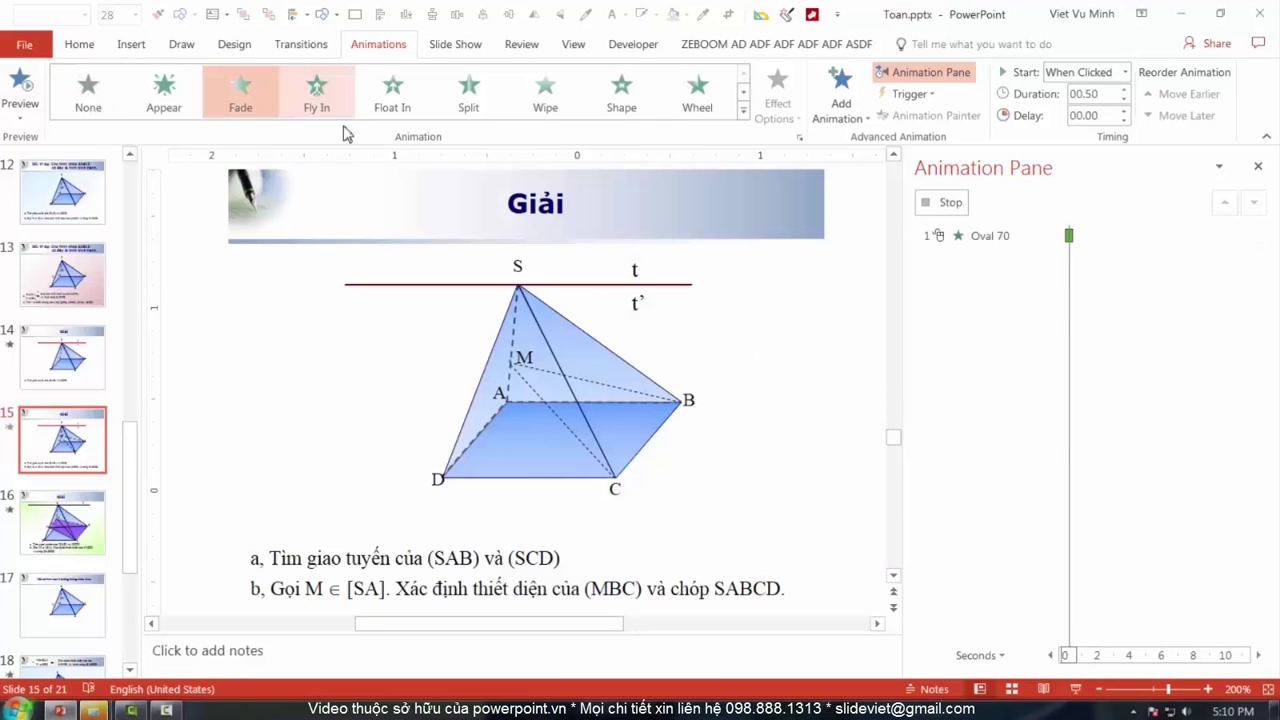
pyautogui.click(521, 357)
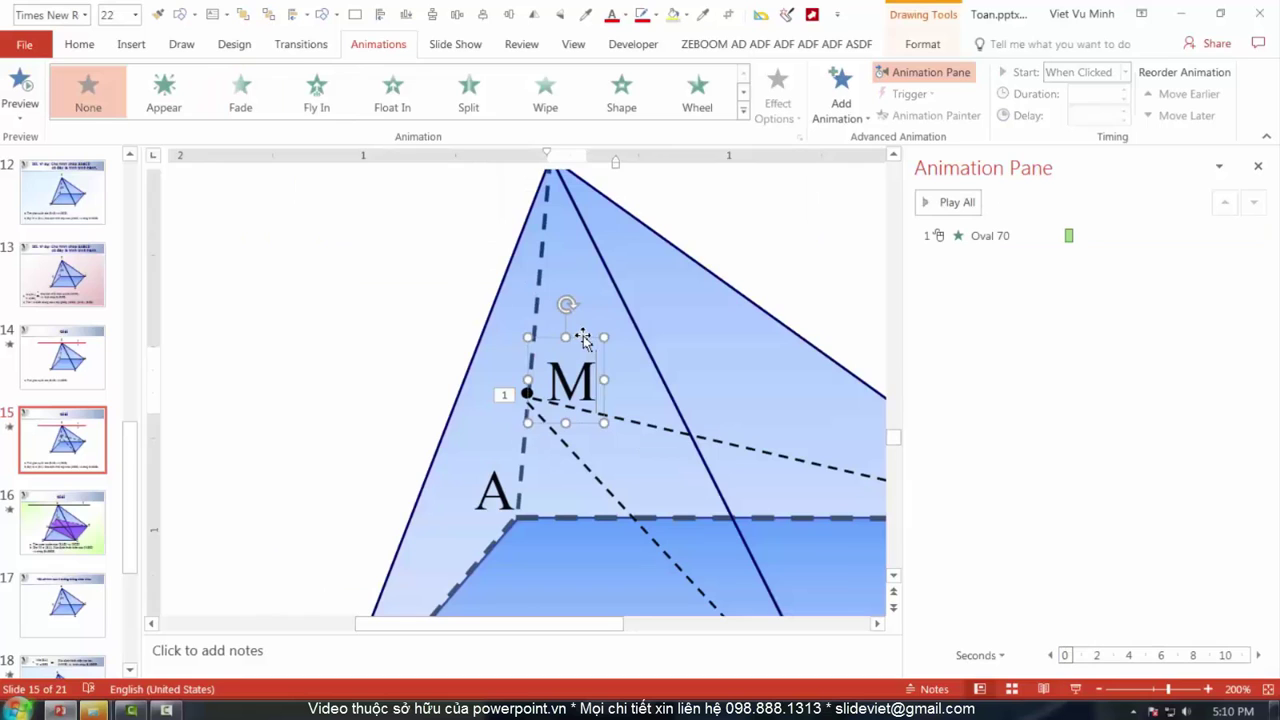
pyautogui.click(241, 92)
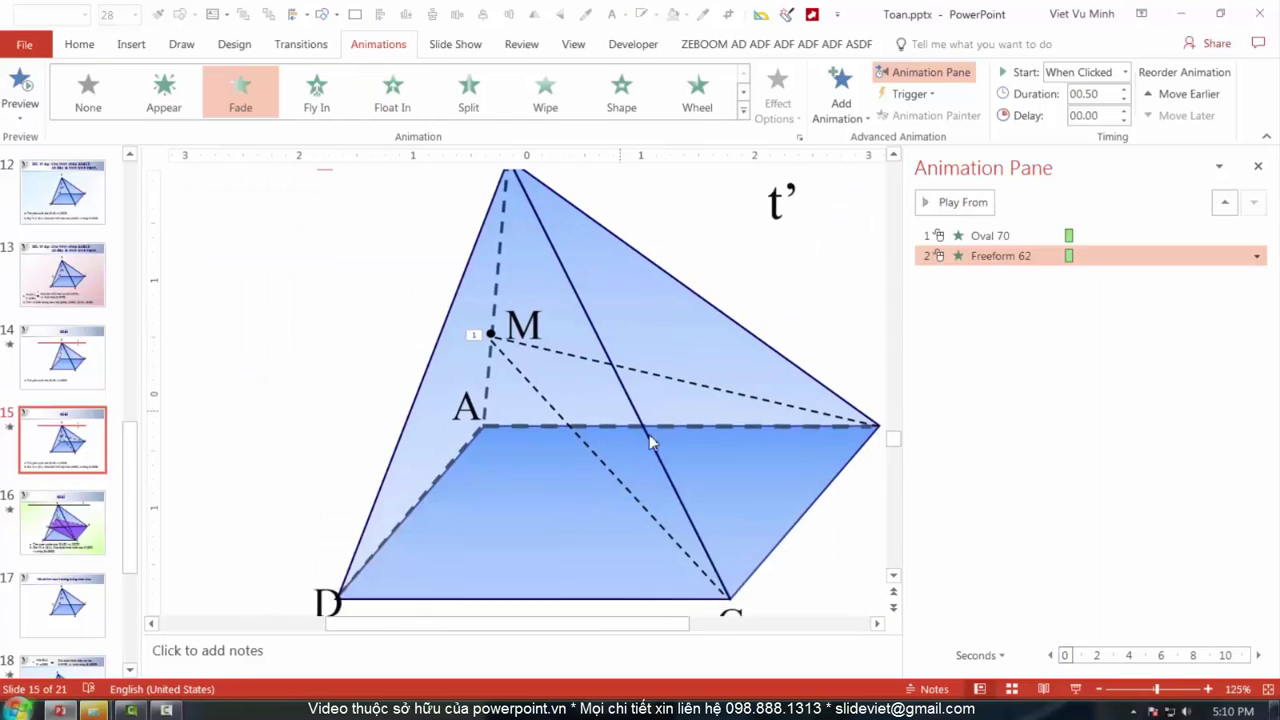
# - Give dashed lines MB and MC Wipe entrances, with MC wiping From Left
pyautogui.click(730, 389)
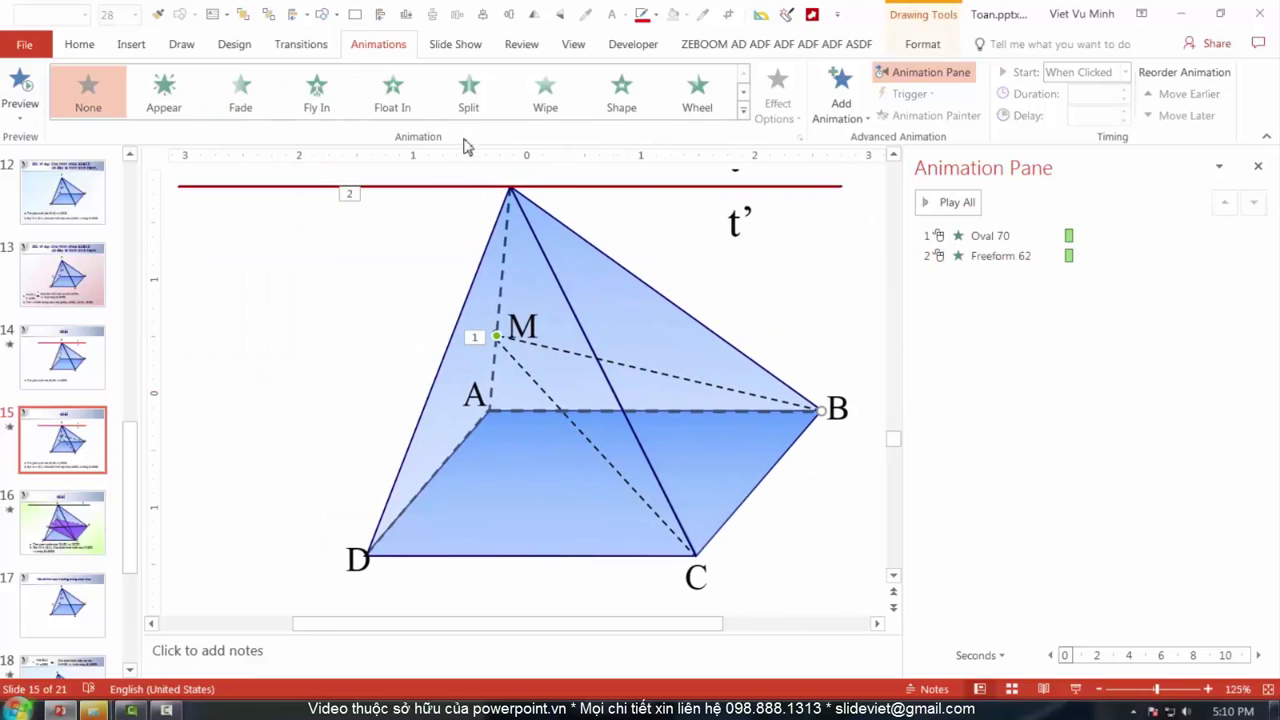
pyautogui.click(545, 90)
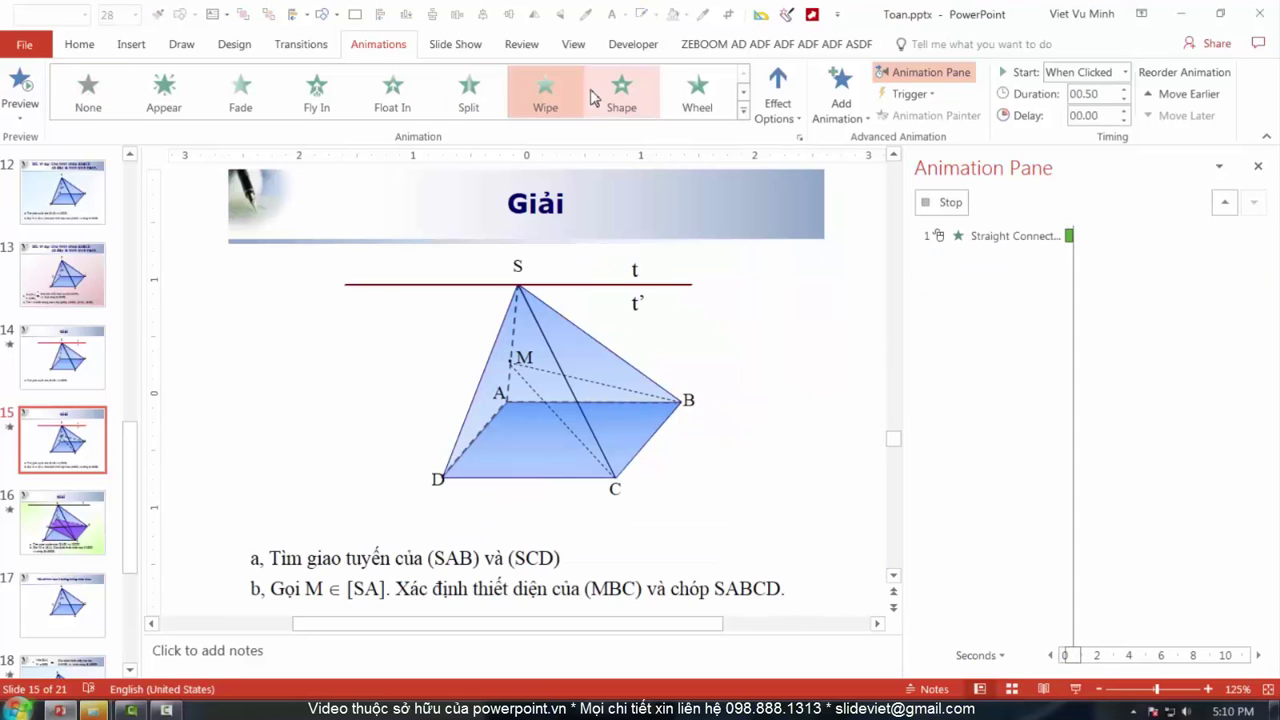
pyautogui.click(778, 95)
pyautogui.click(805, 264)
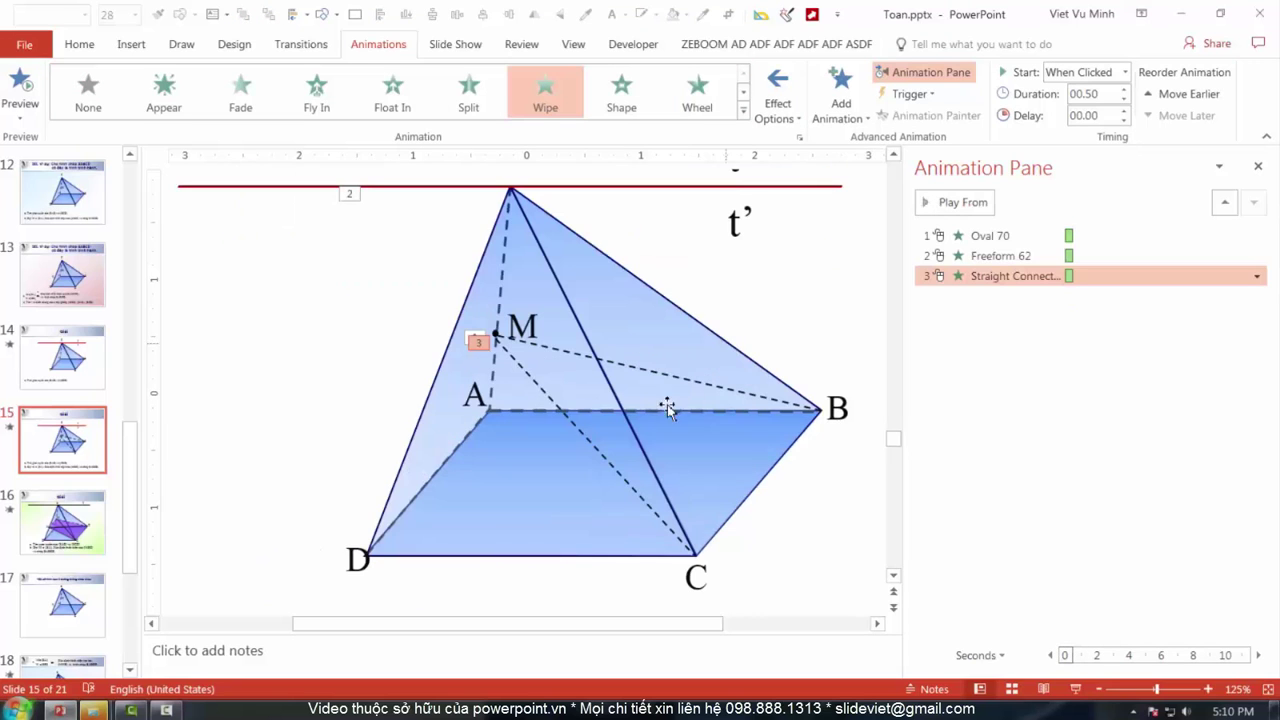
pyautogui.click(552, 407)
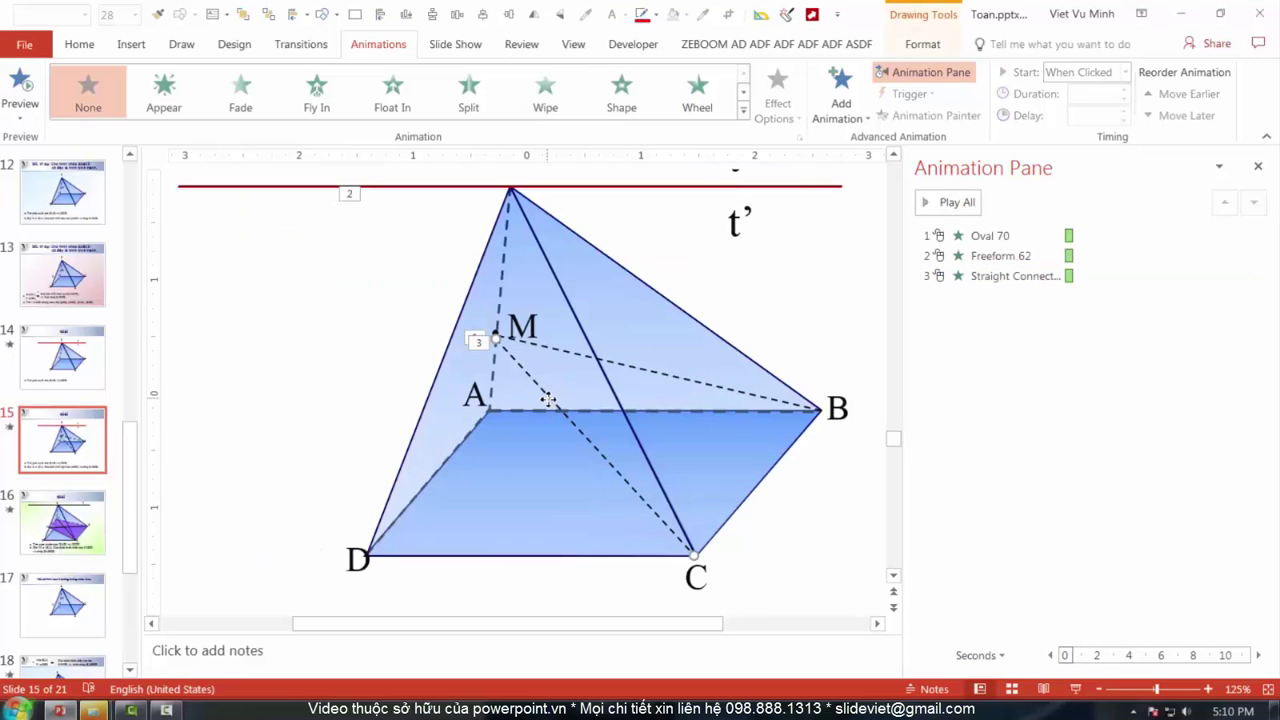
pyautogui.click(545, 88)
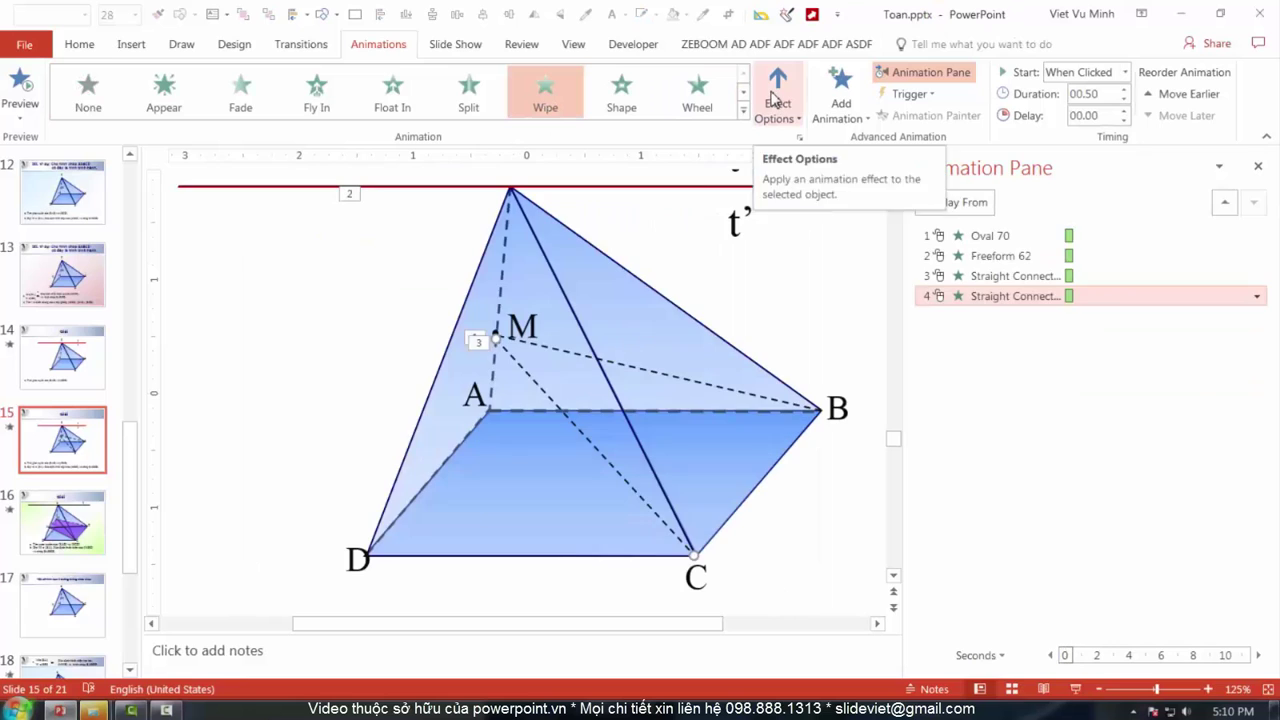
pyautogui.click(777, 104)
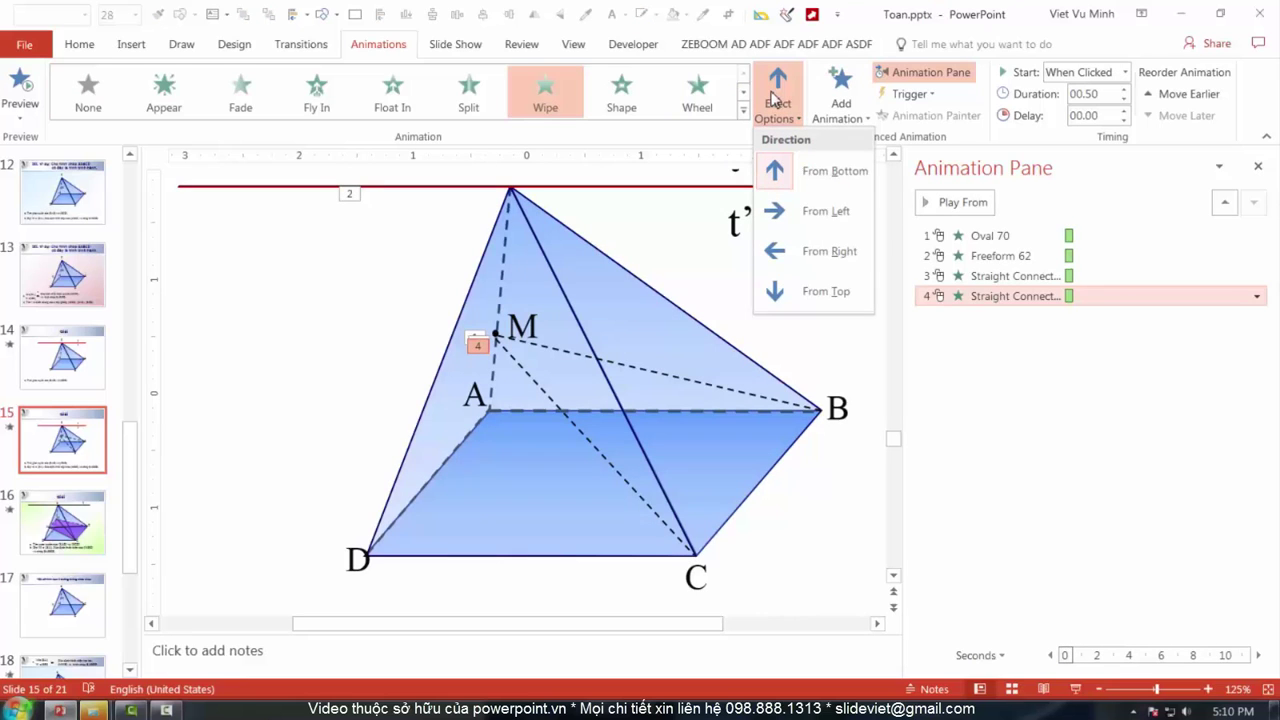
pyautogui.click(795, 219)
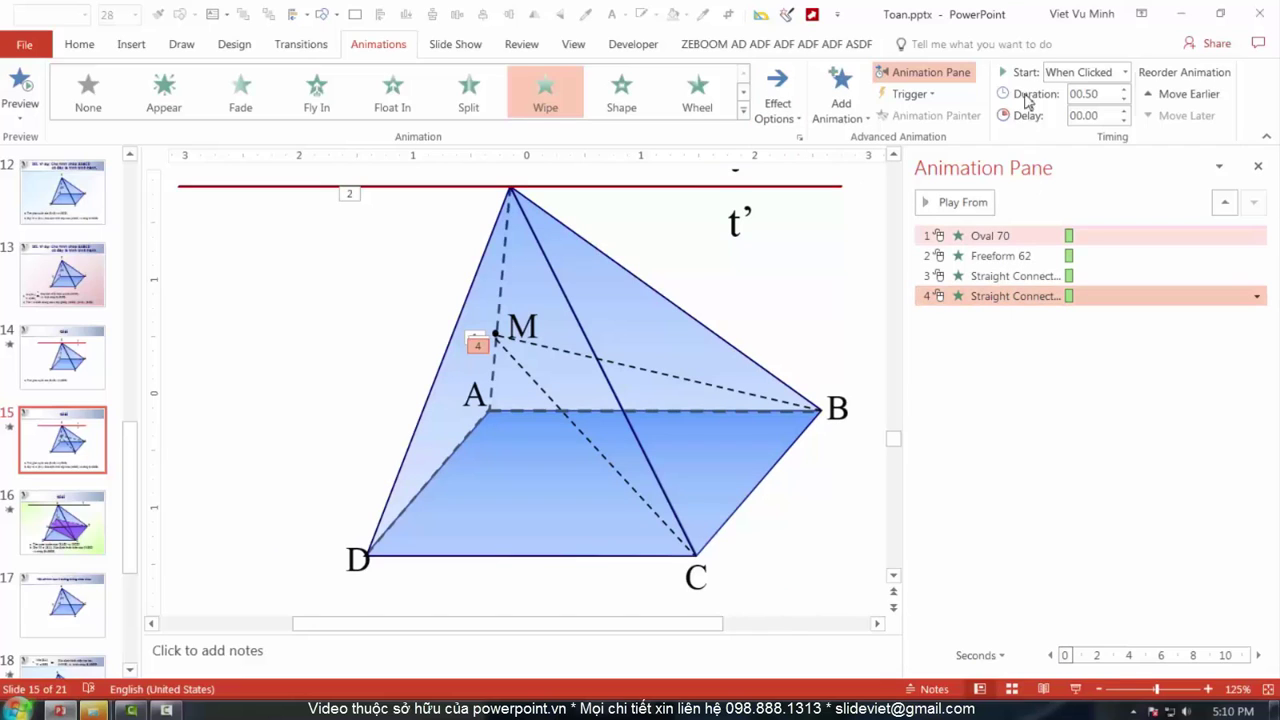
# - Set line MC's wipe to start After Previous and play the slide show
pyautogui.click(1080, 72)
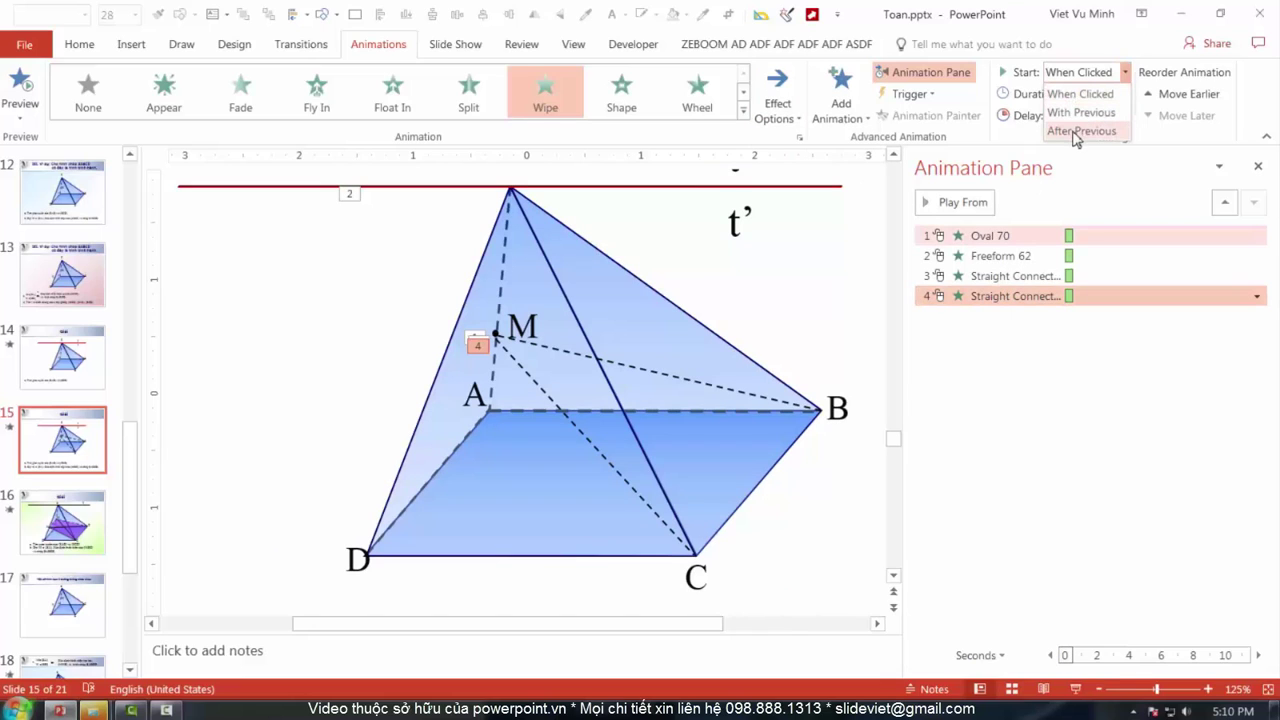
pyautogui.click(1075, 131)
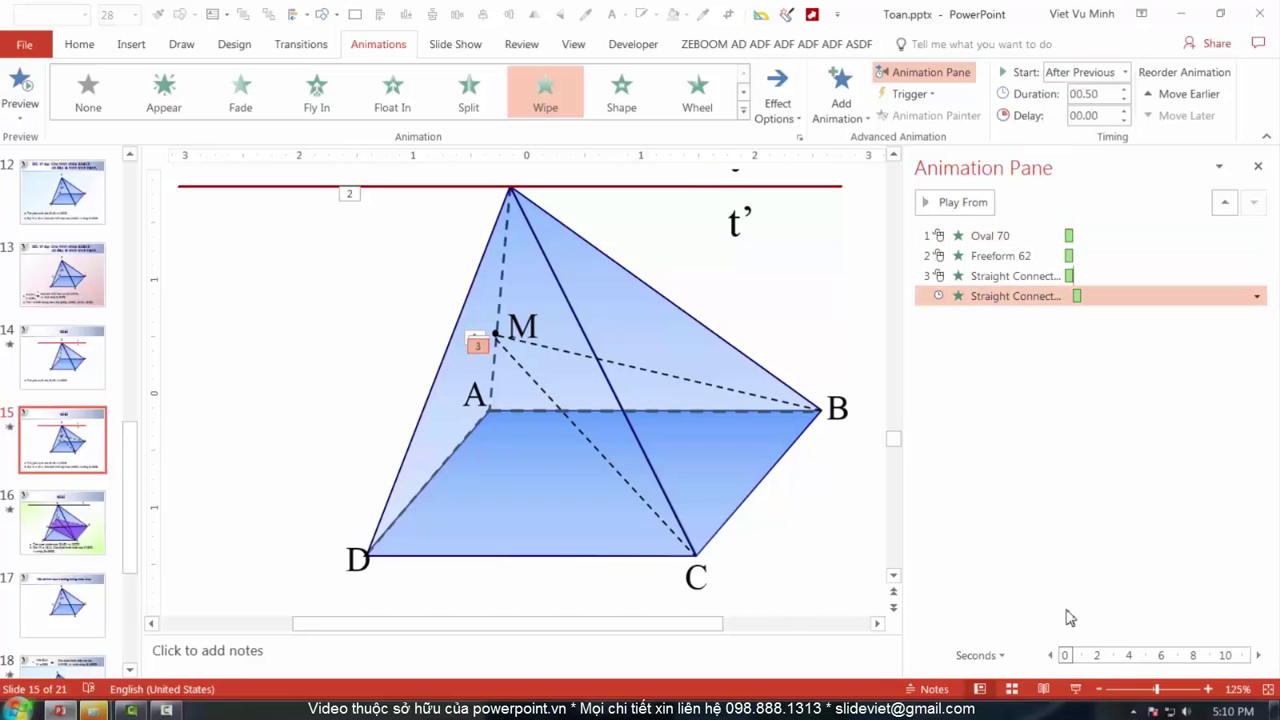
pyautogui.click(1074, 688)
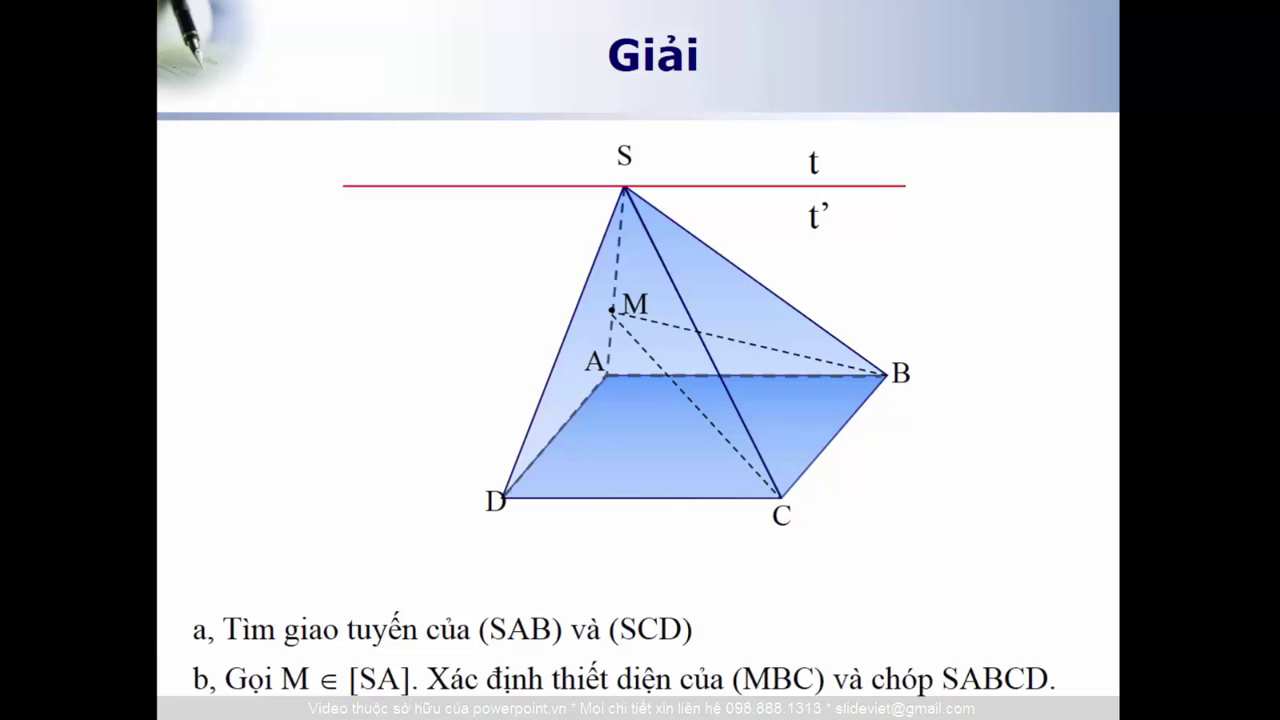
# - Leave the animation preview and choose the Line shape for drawing
pyautogui.press('Escape')
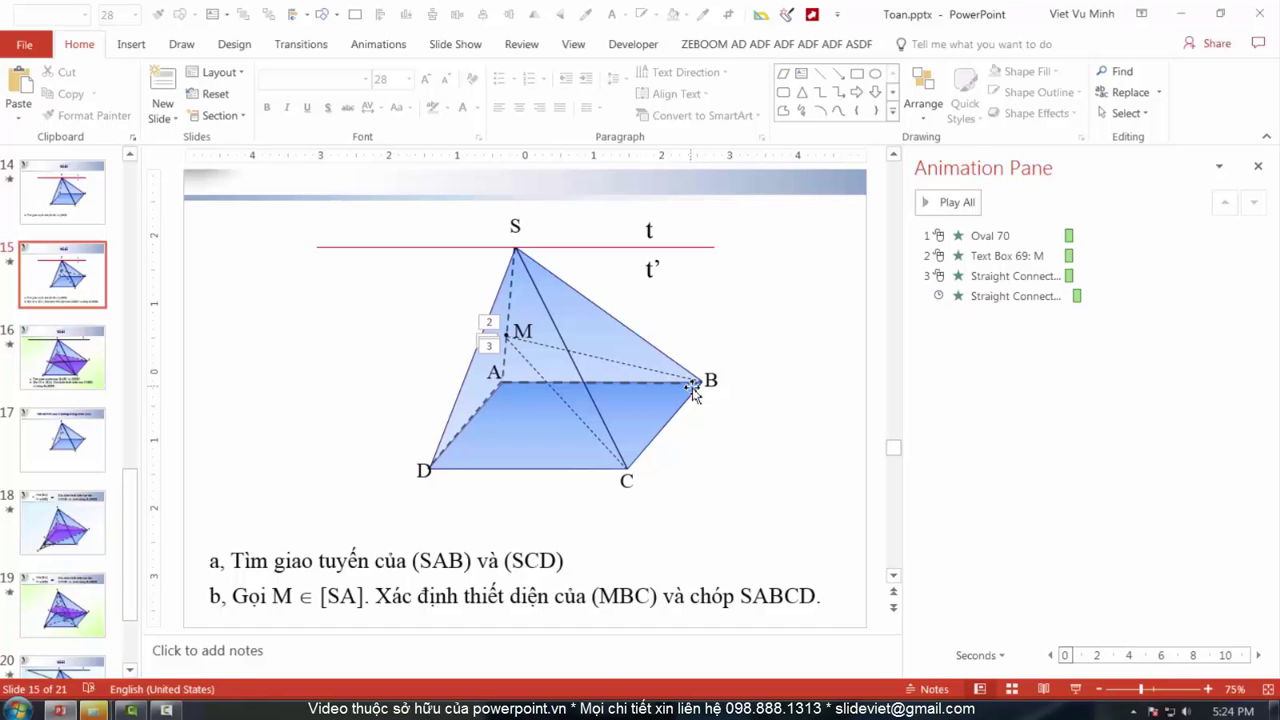
pyautogui.click(820, 74)
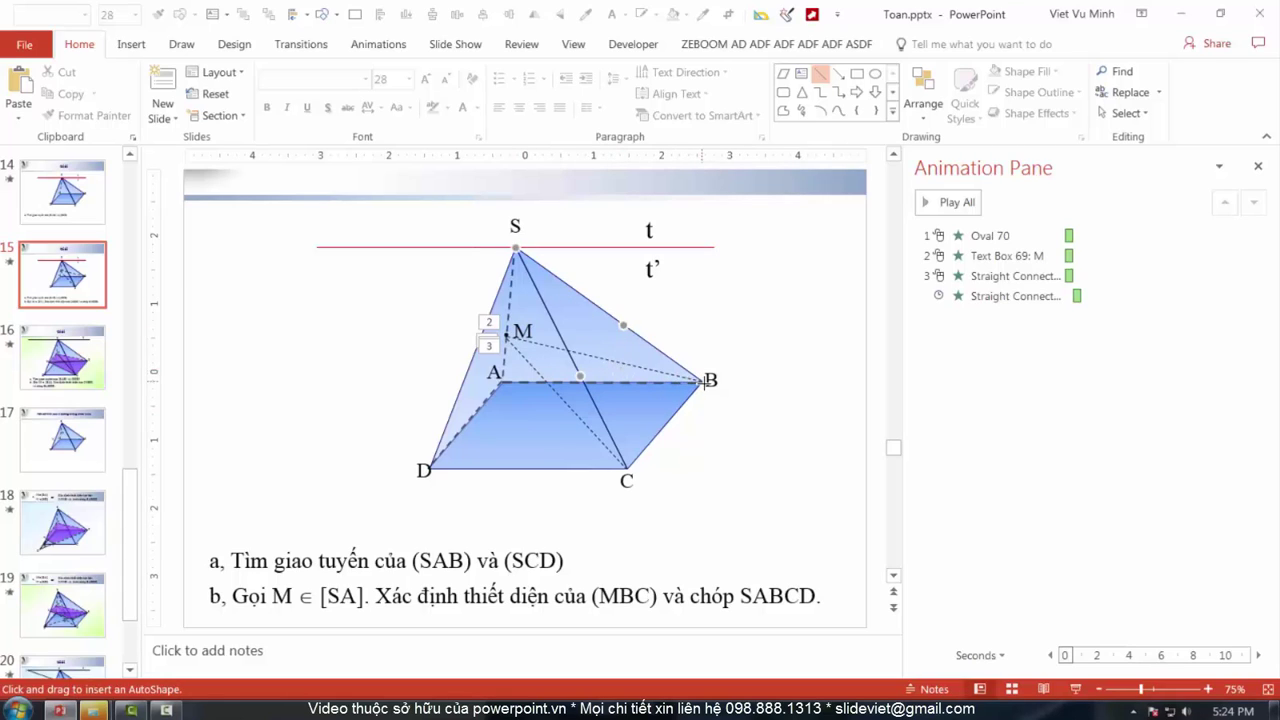
# - Draw base diagonals BD and AC, then a line from apex S to their crossing
pyautogui.moveTo(706, 381); pyautogui.dragTo(428, 469)
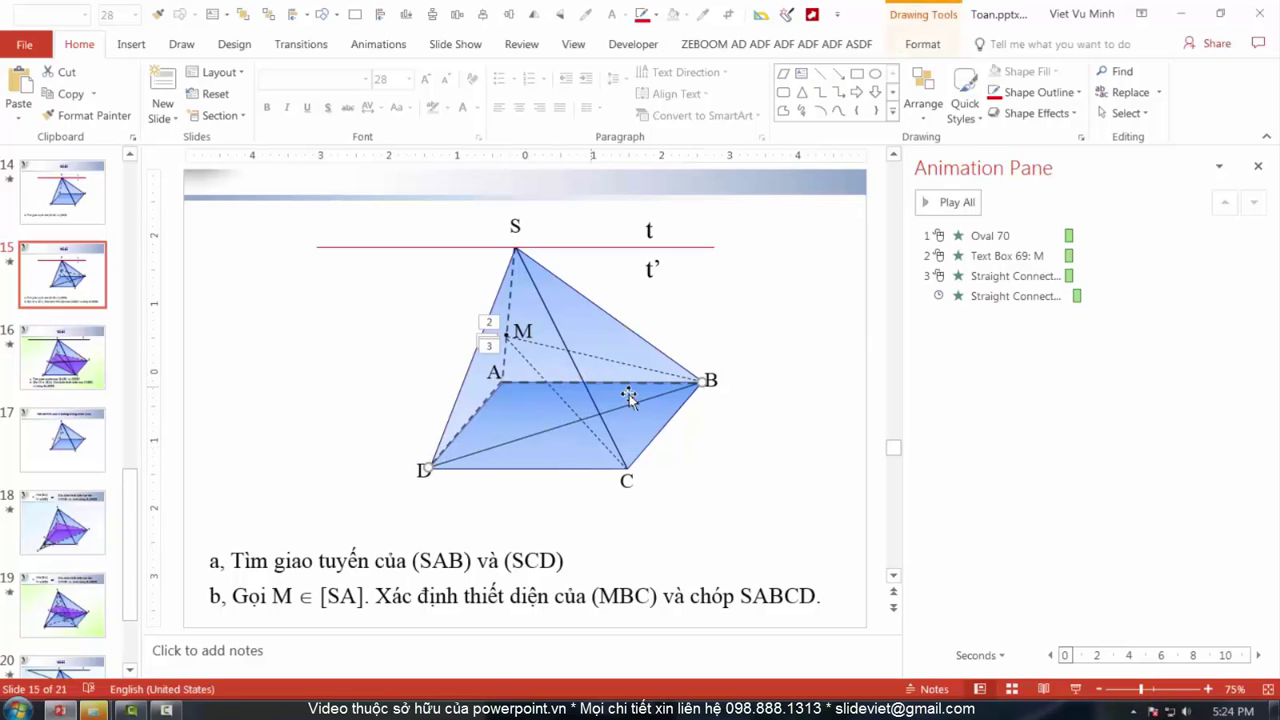
pyautogui.click(821, 75)
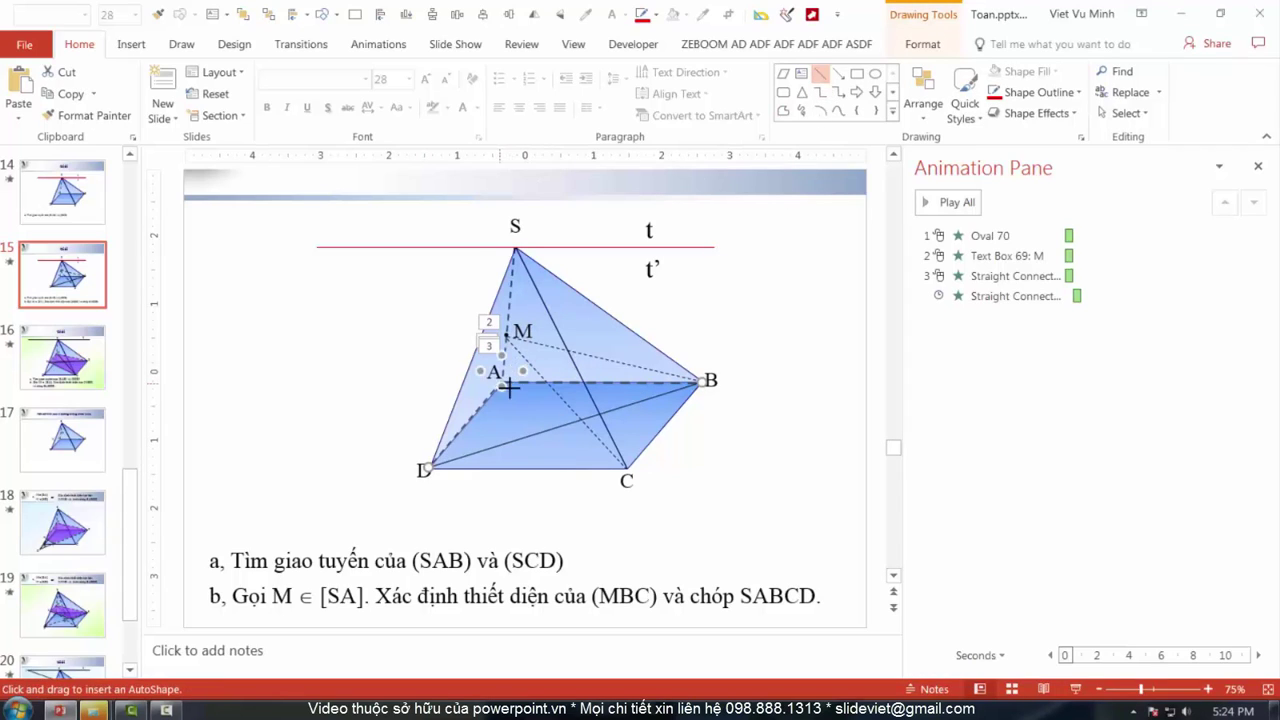
pyautogui.moveTo(509, 388); pyautogui.dragTo(628, 470)
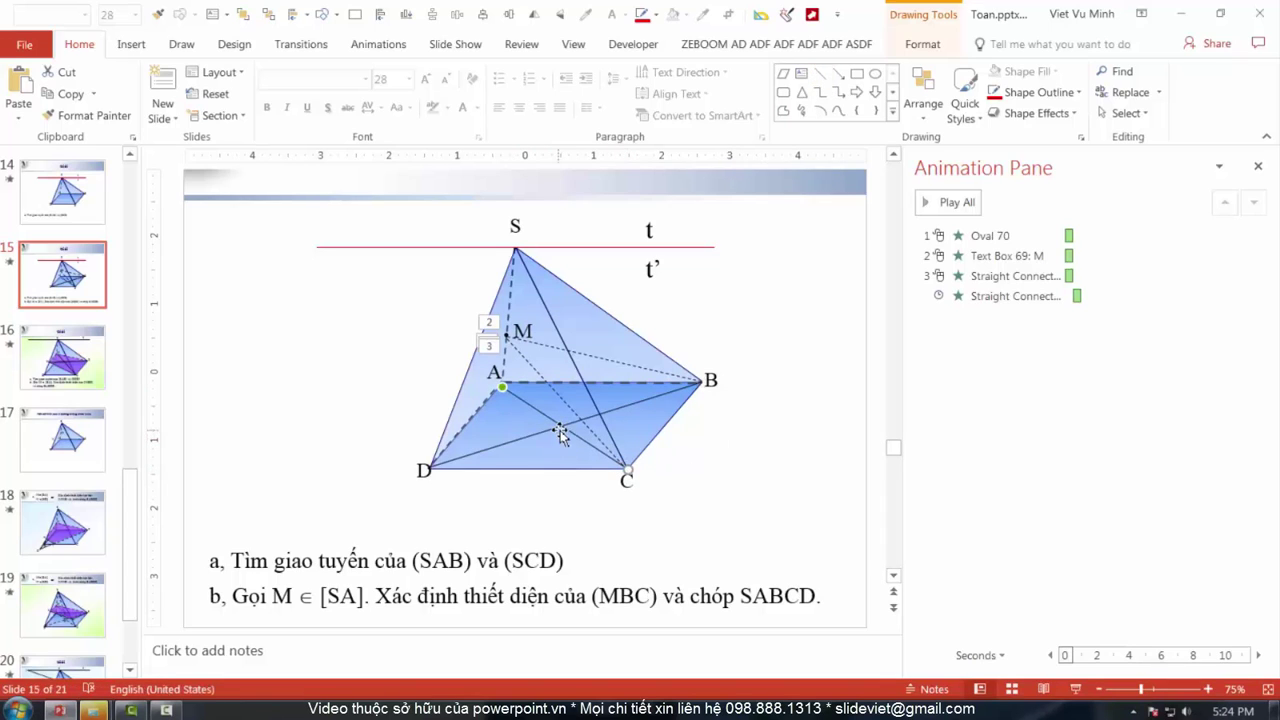
pyautogui.click(820, 74)
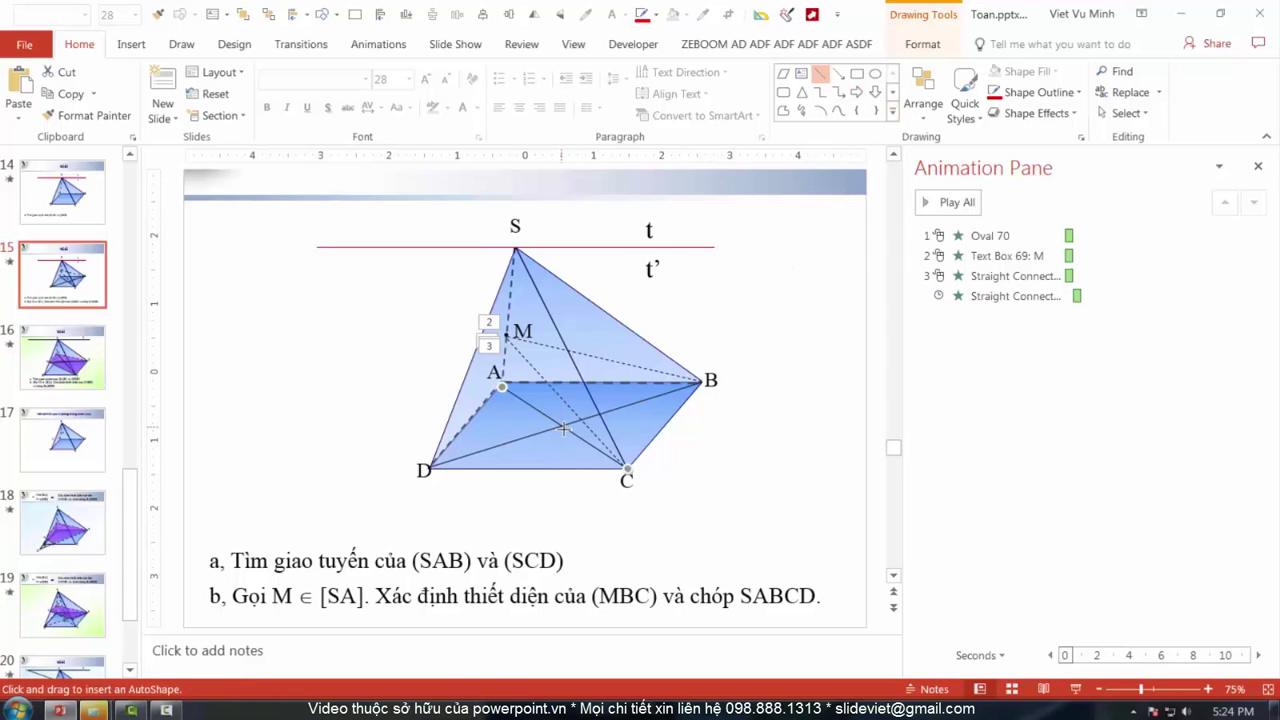
pyautogui.moveTo(518, 248); pyautogui.dragTo(560, 427)
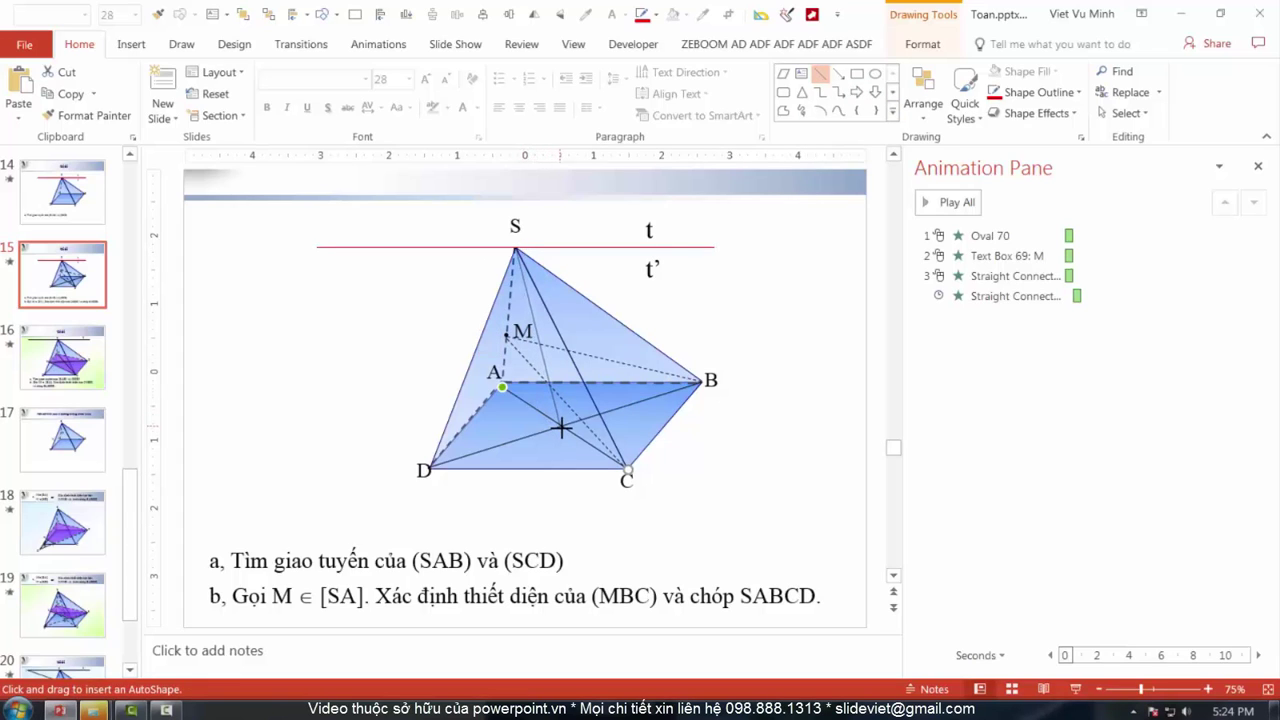
pyautogui.moveTo(563, 428); pyautogui.dragTo(563, 428)
pyautogui.scroll(3, 563, 428)
# - Add a 16-point label I just below the base diagonals' crossing point
pyautogui.click(802, 74)
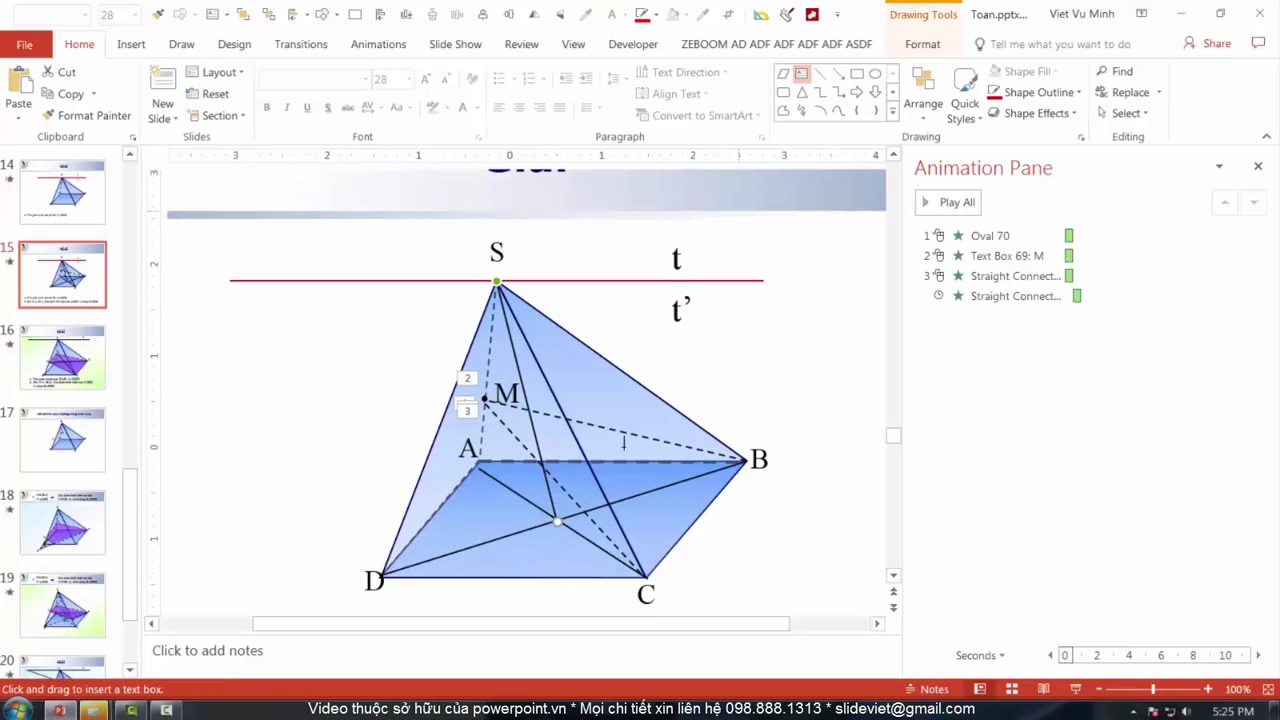
pyautogui.moveTo(549, 532); pyautogui.dragTo(566, 551)
pyautogui.write('I')
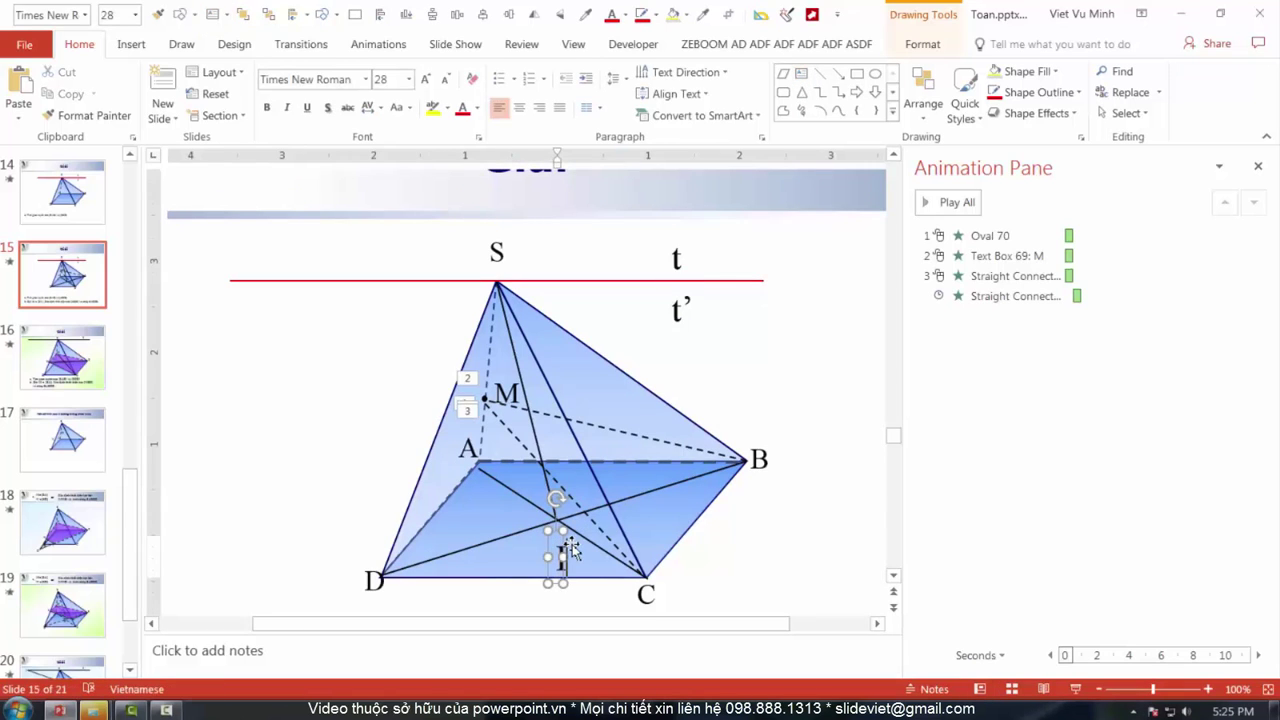
pyautogui.scroll(5, 571, 549)
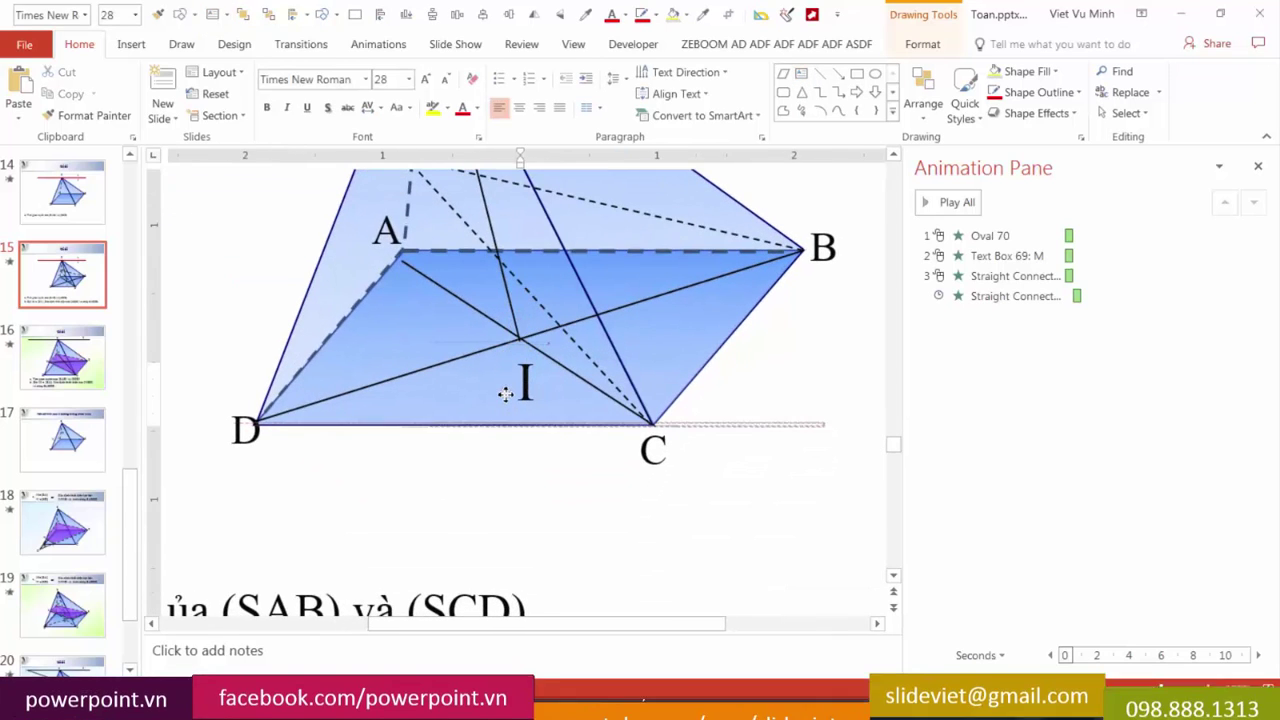
pyautogui.hotkey('ctrl', 'shift', ',')
pyautogui.hotkey('ctrl', 'shift', ',')
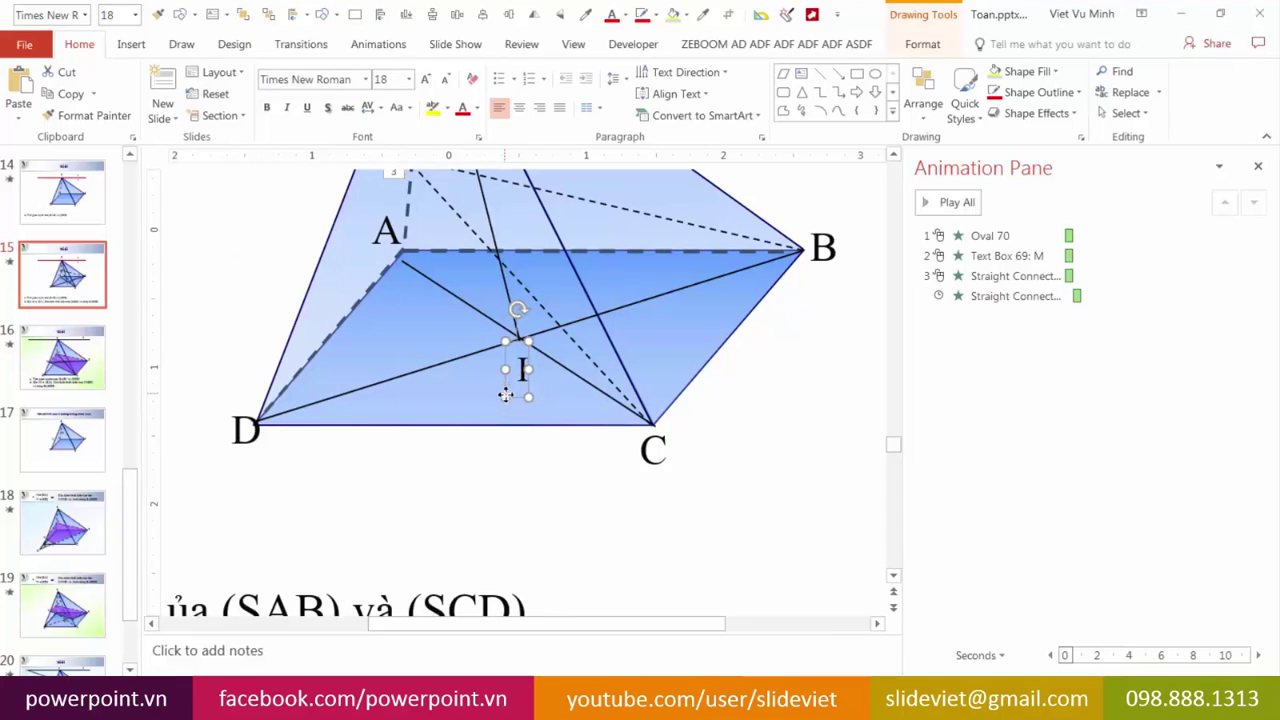
pyautogui.hotkey('ctrl', 'shift', ',')
pyautogui.hotkey('ctrl', 'shift', ',')
pyautogui.moveTo(505, 382); pyautogui.dragTo(500, 380)
pyautogui.scroll(-5, 500, 380)
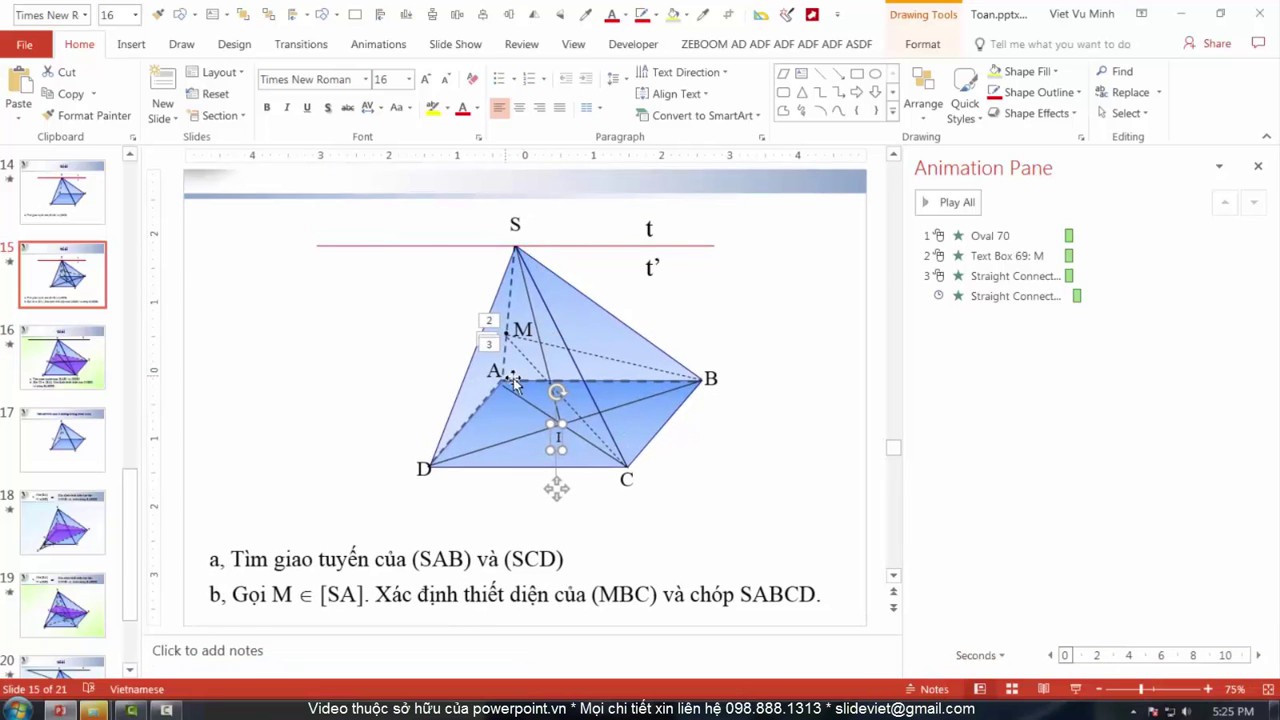
pyautogui.scroll(3, 552, 433)
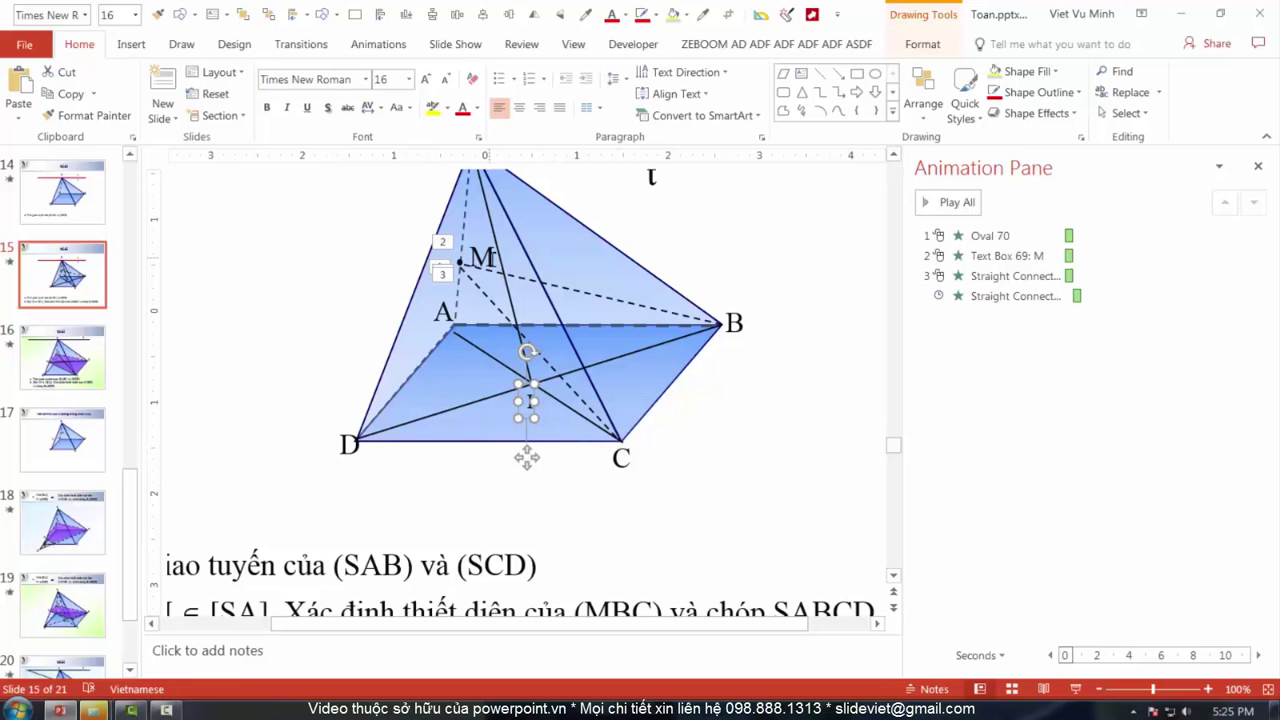
# - Add a label K on line SI
pyautogui.click(527, 455)
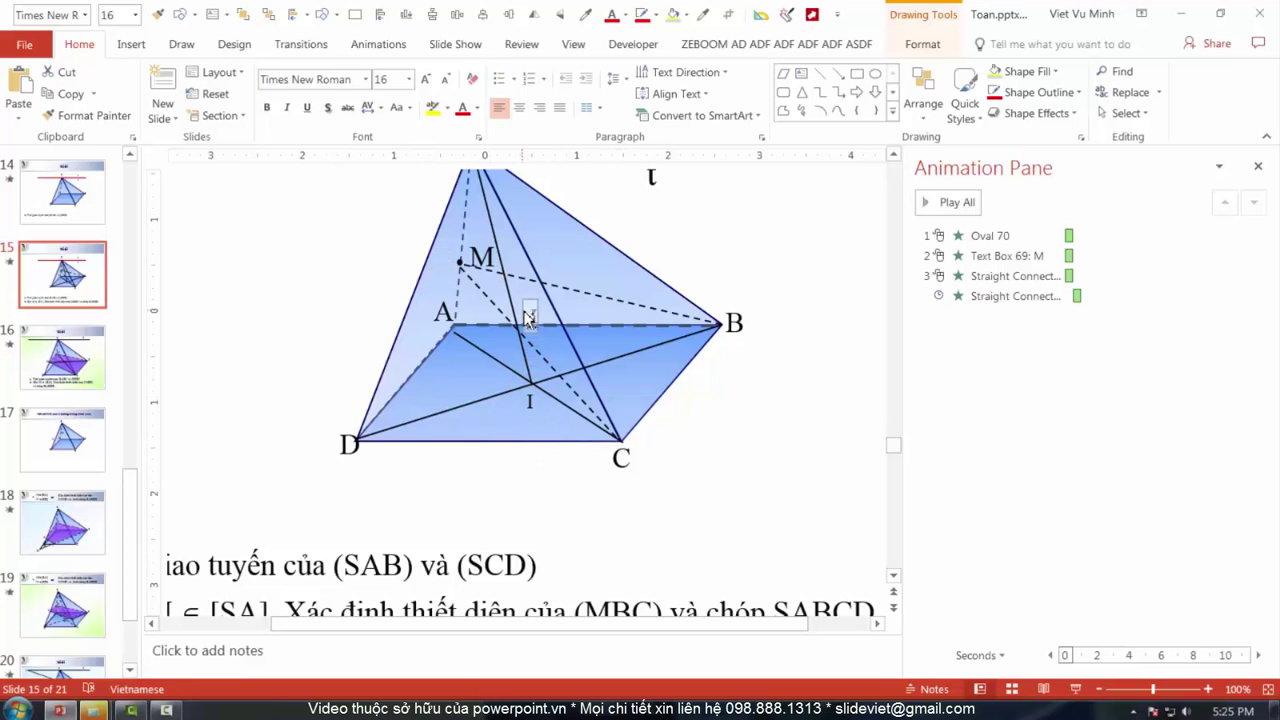
pyautogui.scroll(5, 529, 318)
pyautogui.write('K')
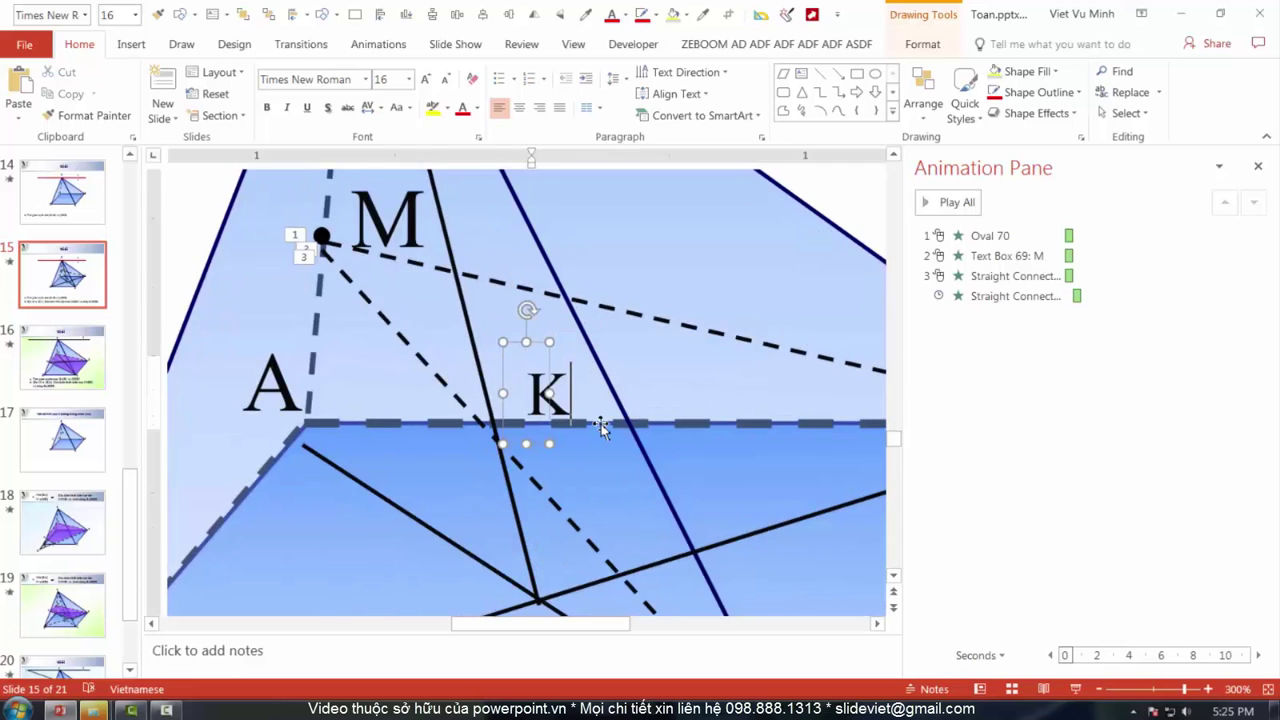
pyautogui.scroll(-3, 601, 424)
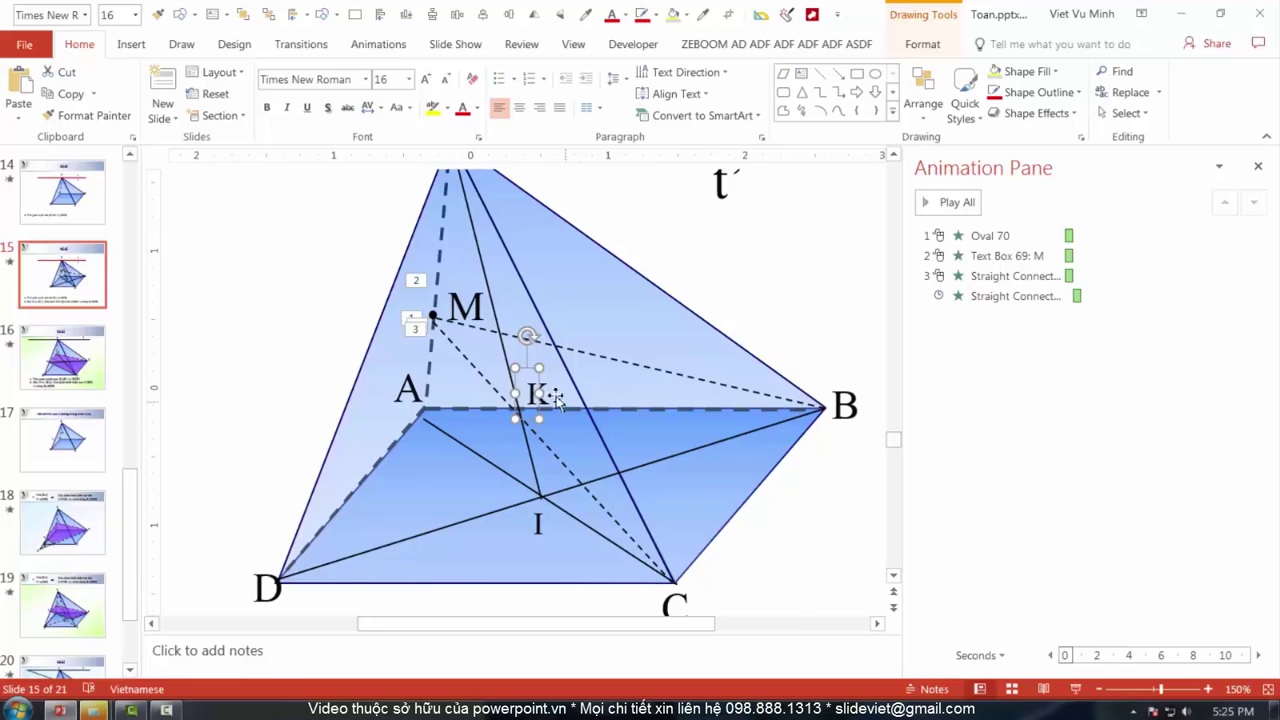
pyautogui.scroll(-5, 510, 380)
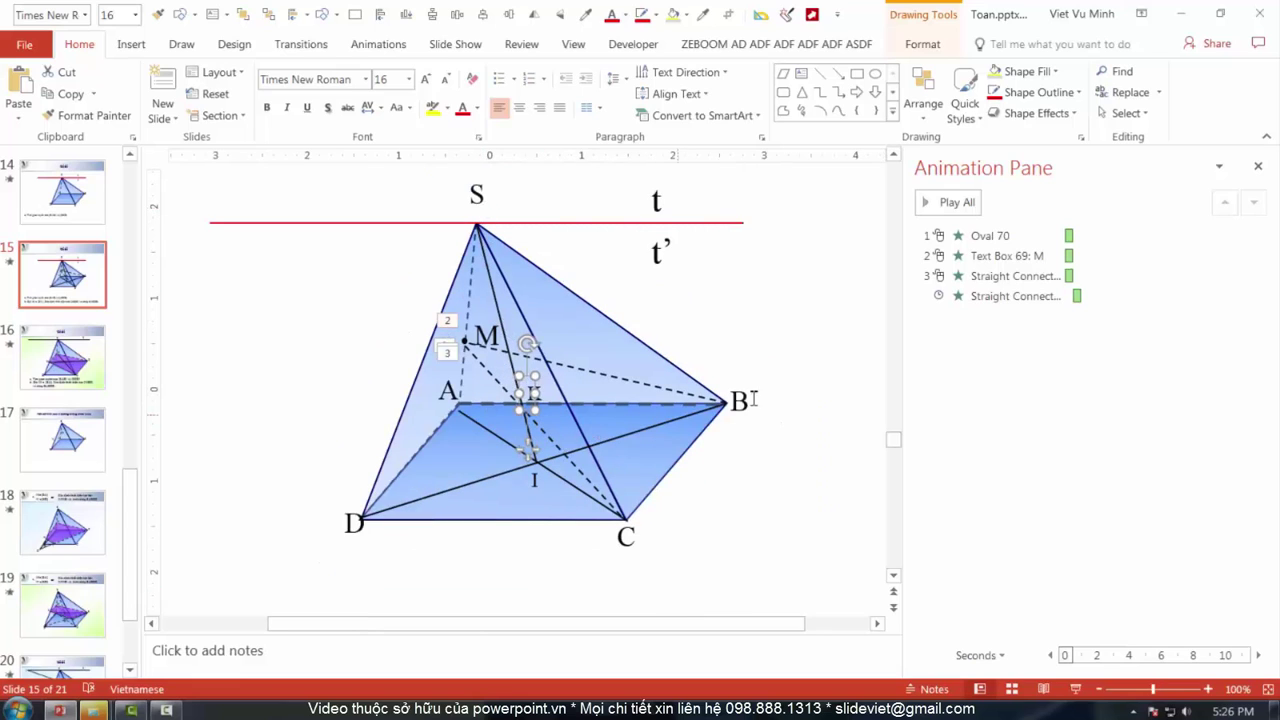
pyautogui.click(797, 376)
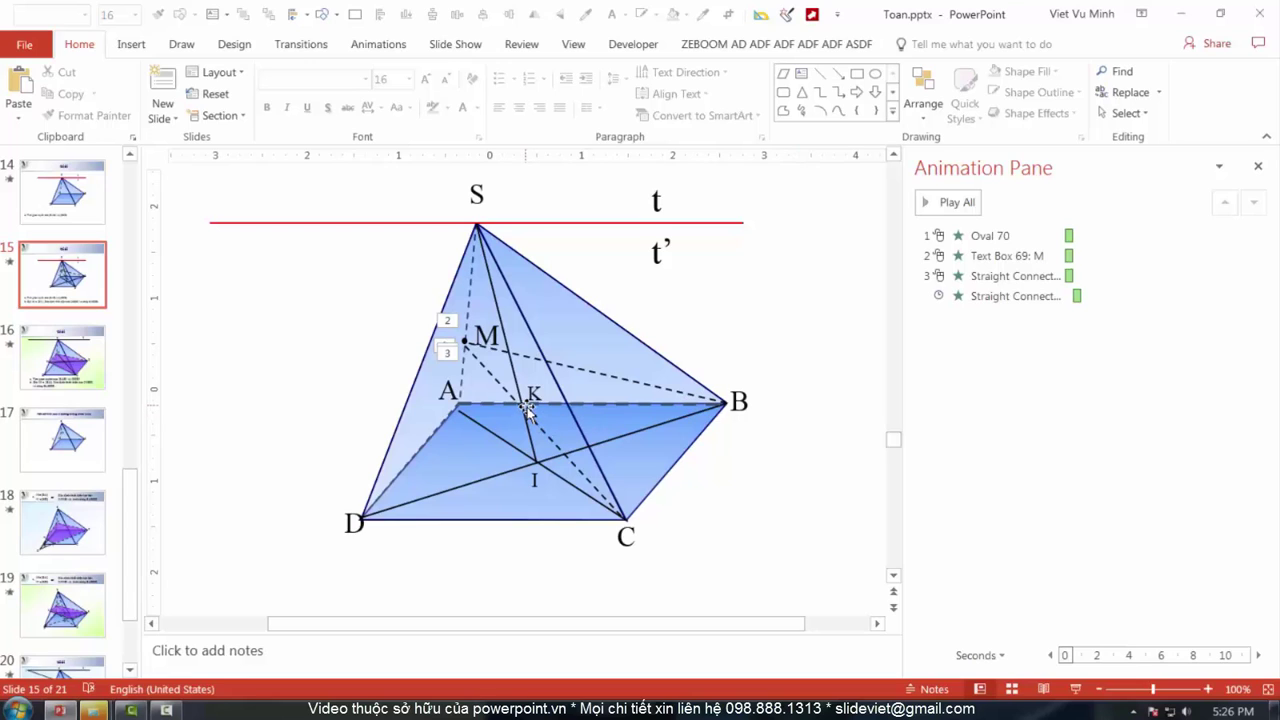
# - Draw a line from B through K, extended to edge SD
pyautogui.click(820, 74)
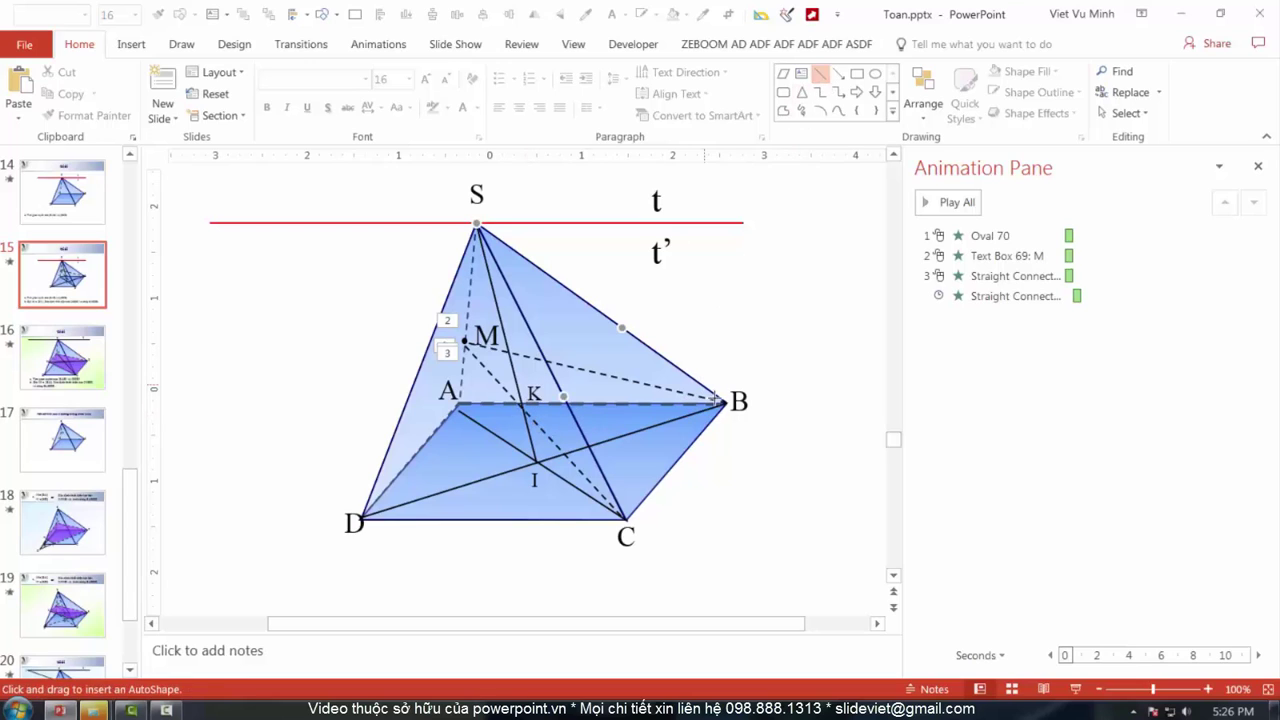
pyautogui.moveTo(716, 400); pyautogui.dragTo(483, 402)
pyautogui.moveTo(401, 409); pyautogui.dragTo(402, 409)
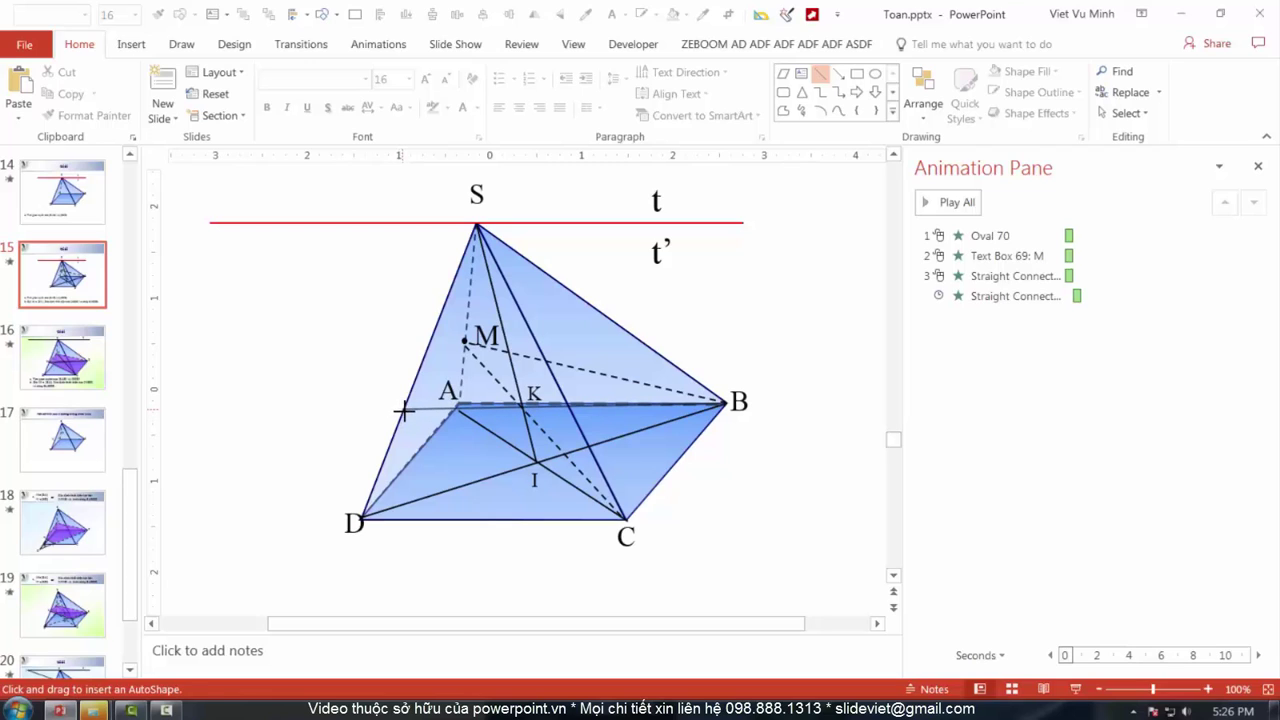
# - Copy the K label to the line's end on SD as label N
pyautogui.click(516, 378)
pyautogui.moveTo(516, 378); pyautogui.dragTo(371, 389)
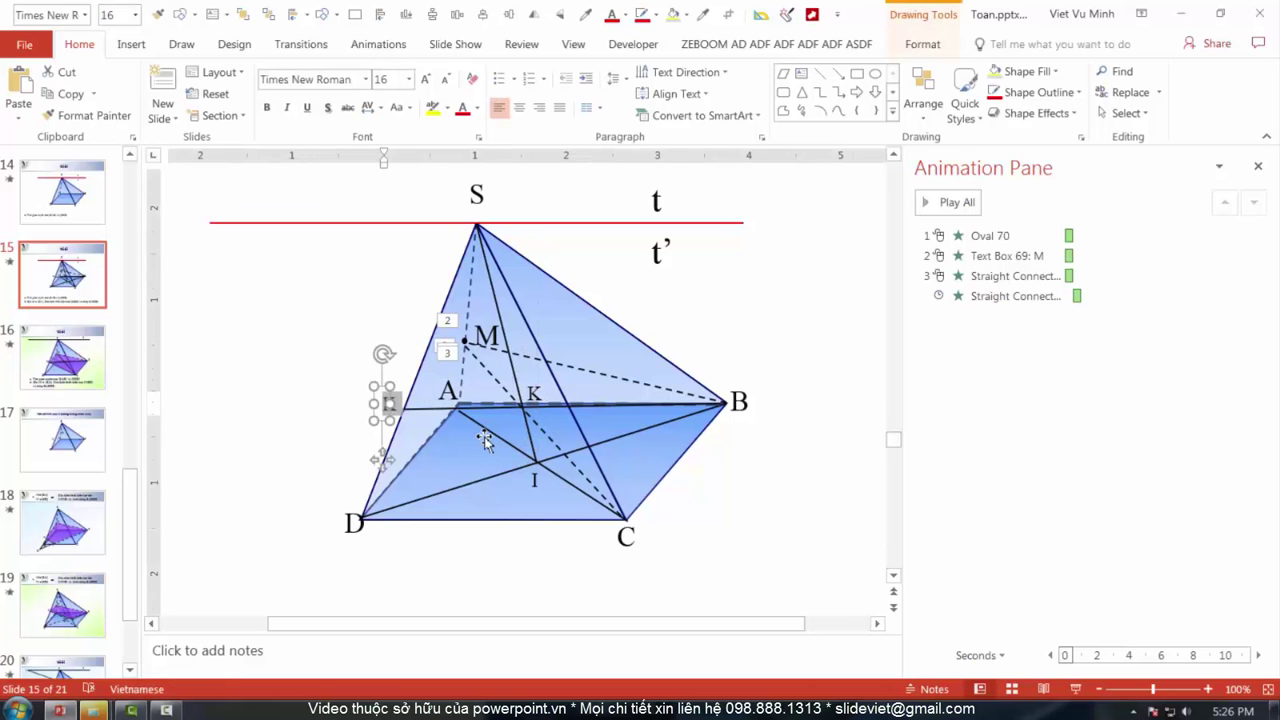
pyautogui.write('H')
pyautogui.click(318, 417)
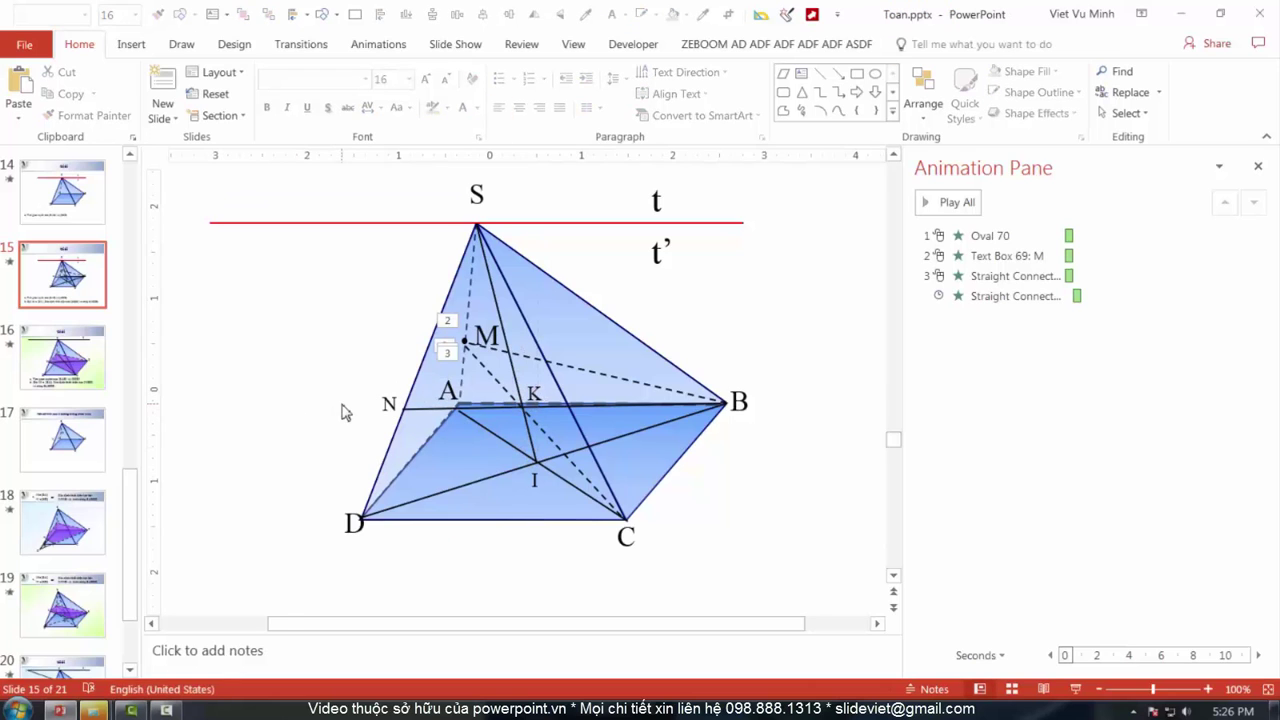
pyautogui.keyDown('ctrl'); pyautogui.scroll(2, 340, 440); pyautogui.keyUp('ctrl')
pyautogui.click(581, 398)
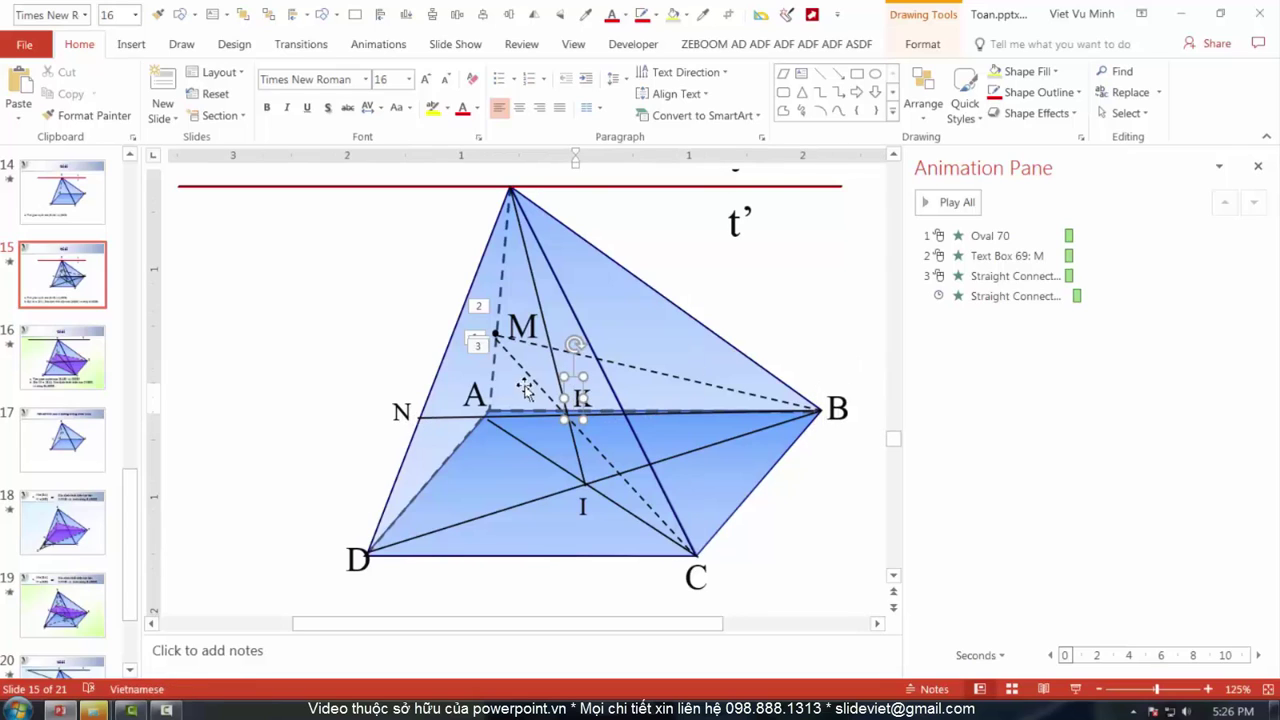
pyautogui.click(305, 437)
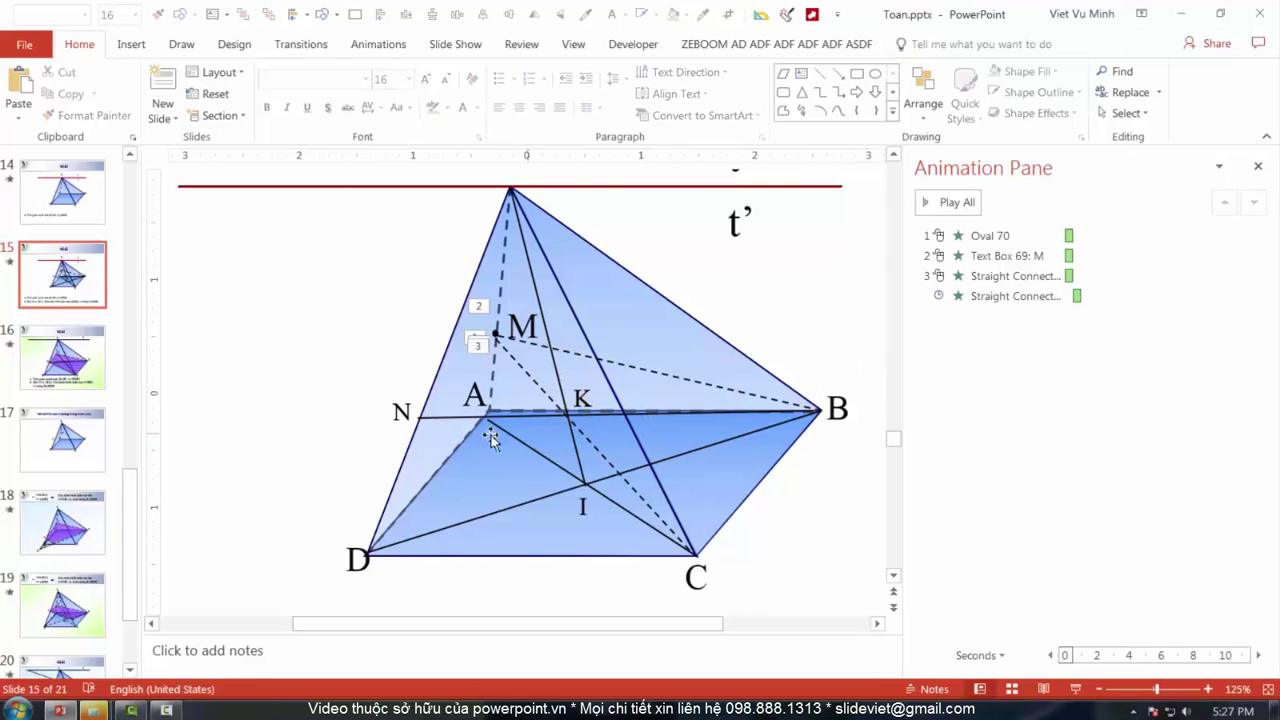
pyautogui.click(425, 416)
pyautogui.scroll(-2, 447, 443)
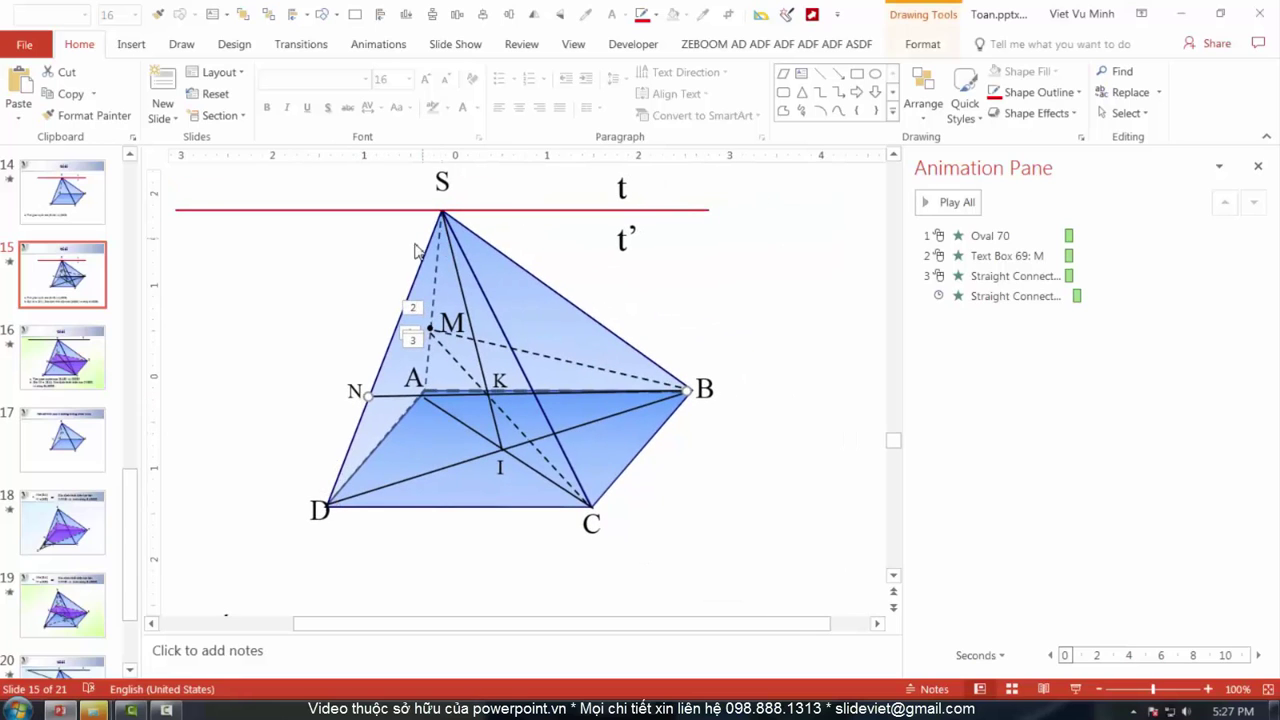
pyautogui.click(300, 418)
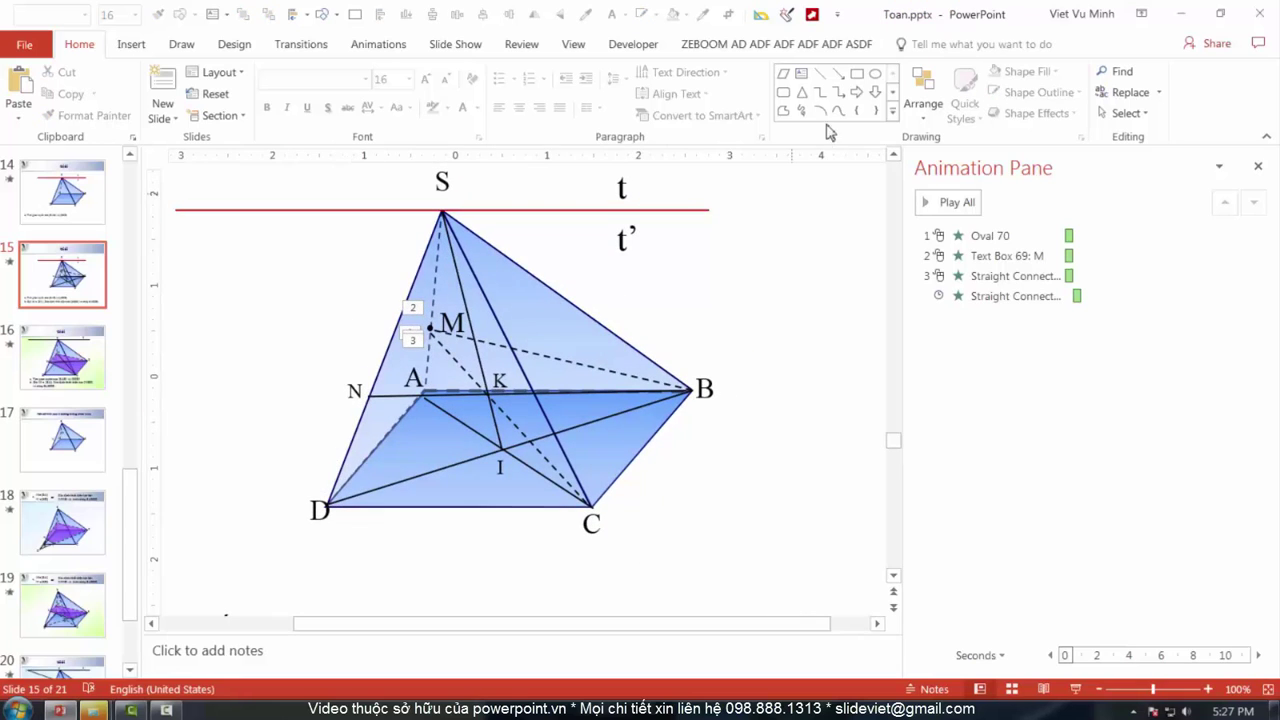
# - Draw a straight line from N to C
pyautogui.click(824, 84)
pyautogui.click(820, 74)
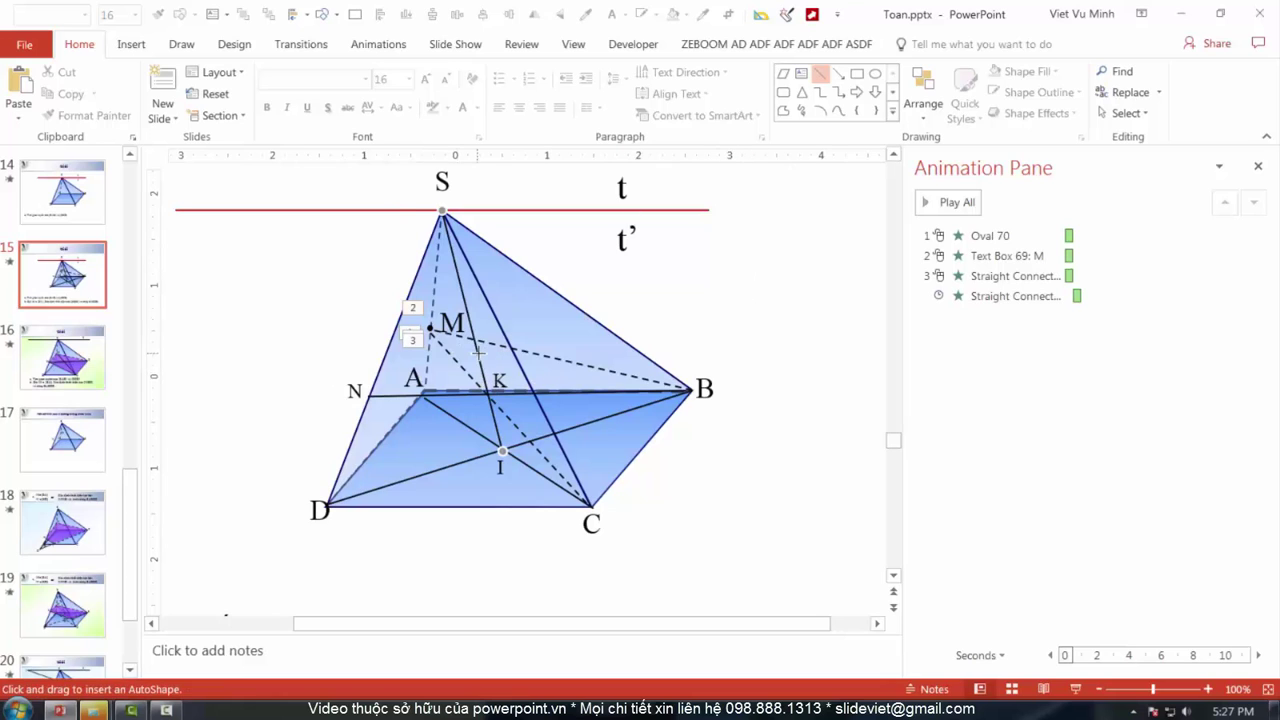
pyautogui.moveTo(370, 395); pyautogui.dragTo(592, 507)
pyautogui.scroll(2, 472, 367)
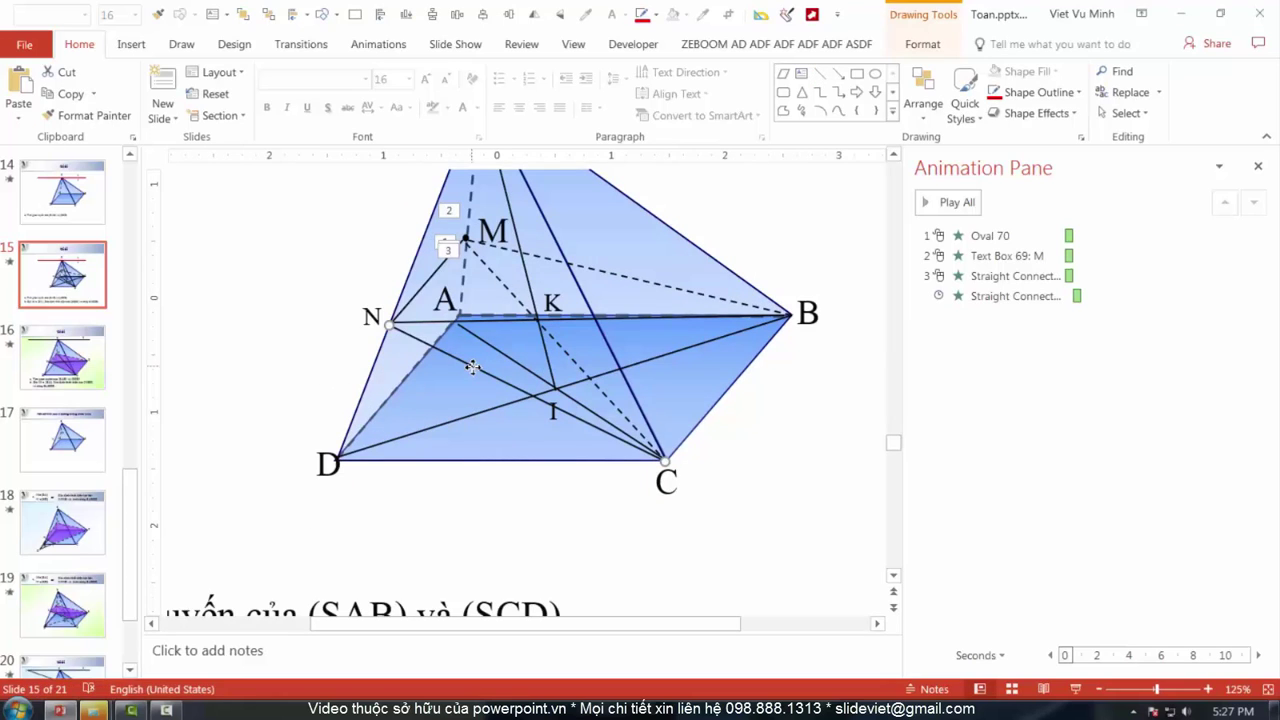
pyautogui.scroll(-2, 536, 370)
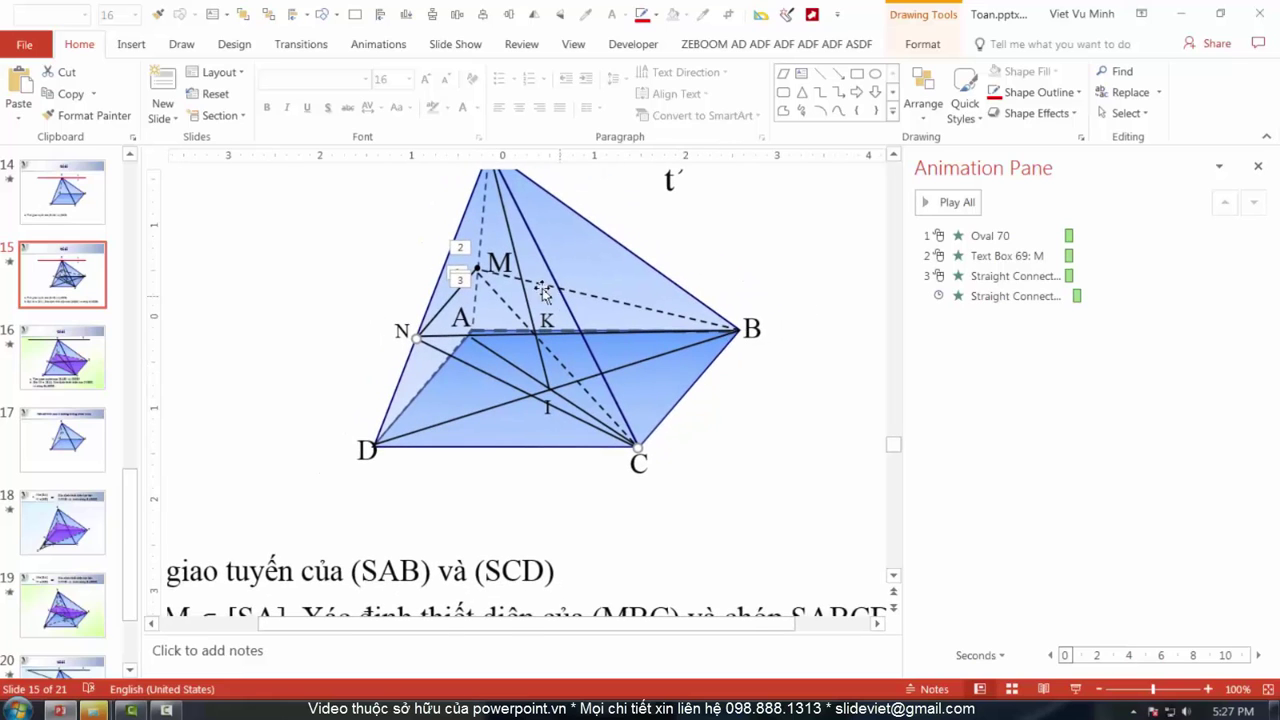
pyautogui.click(750, 442)
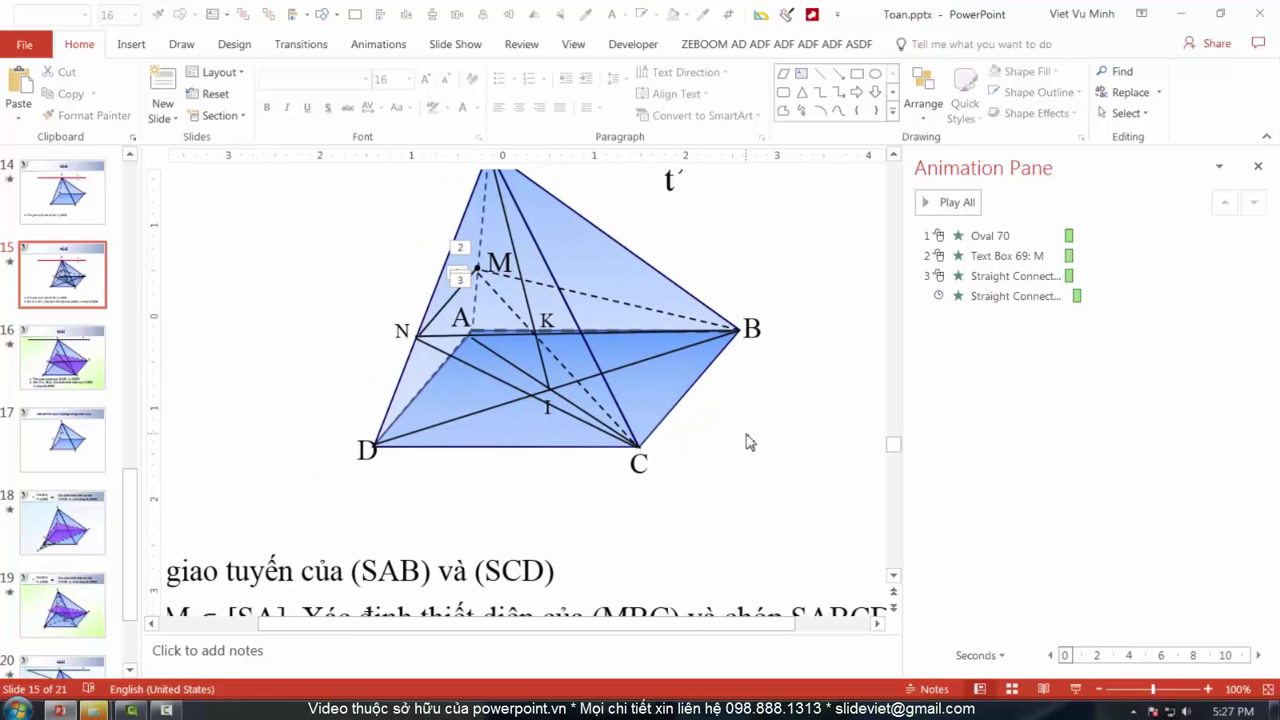
pyautogui.scroll(2, 605, 432)
pyautogui.scroll(-2, 620, 410)
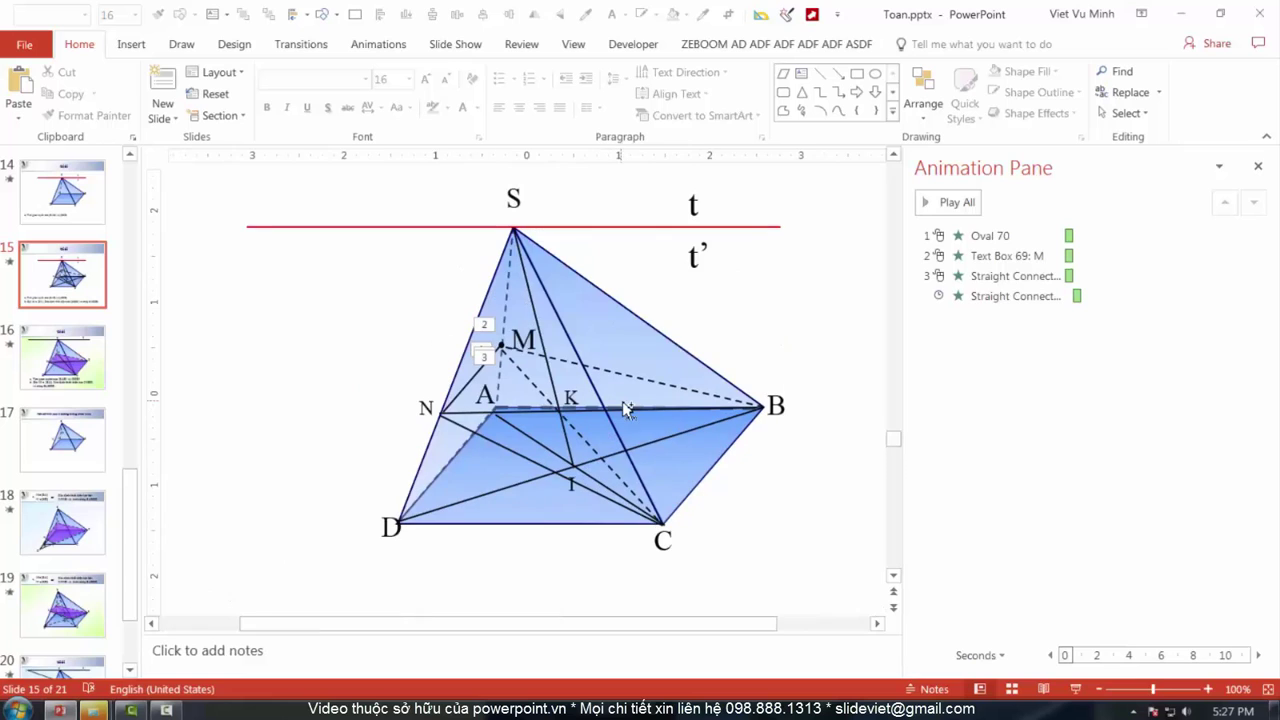
# - Make hidden edge A–B dashed, then select the diagonals crossing at I
pyautogui.click(622, 405)
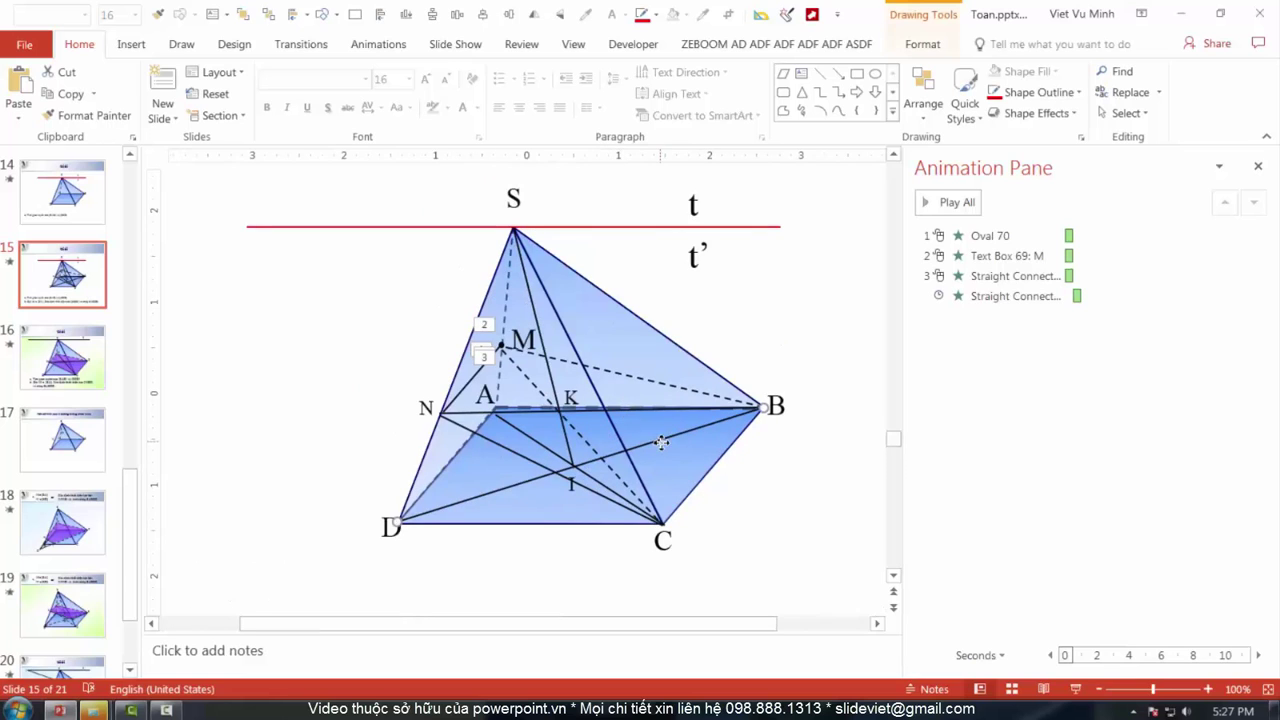
pyautogui.click(654, 14)
pyautogui.moveTo(690, 308)
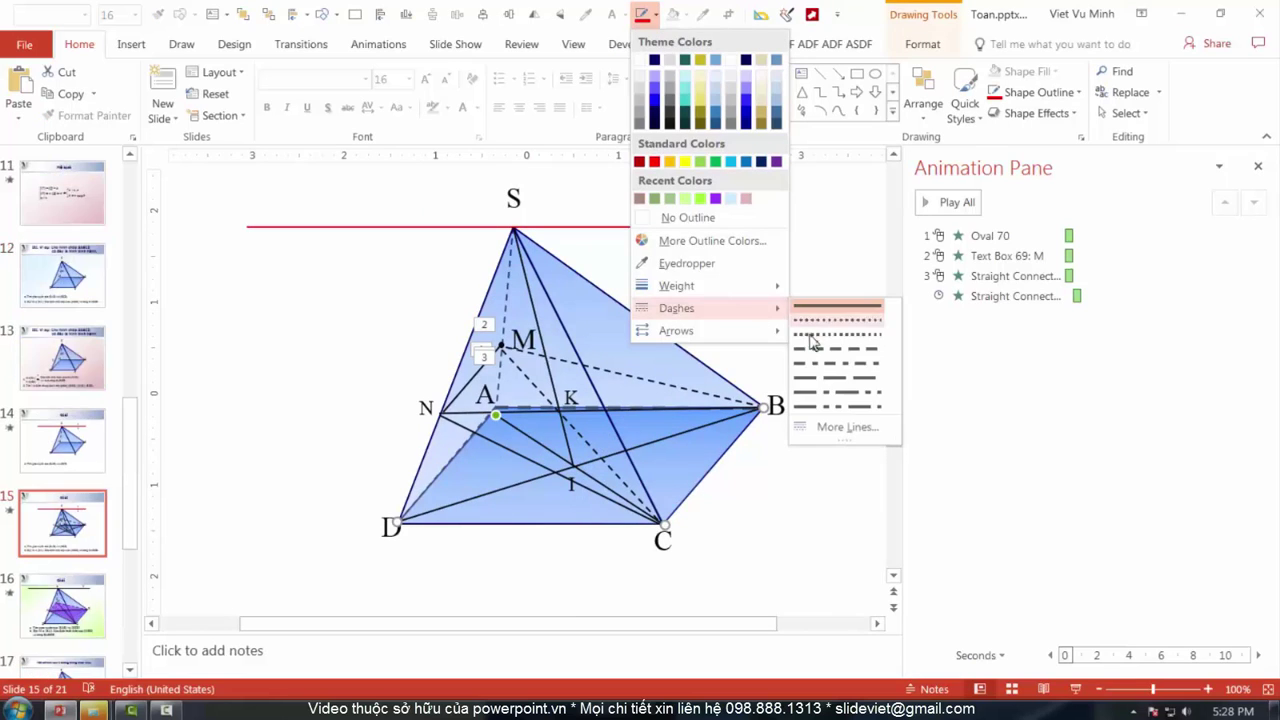
pyautogui.click(820, 363)
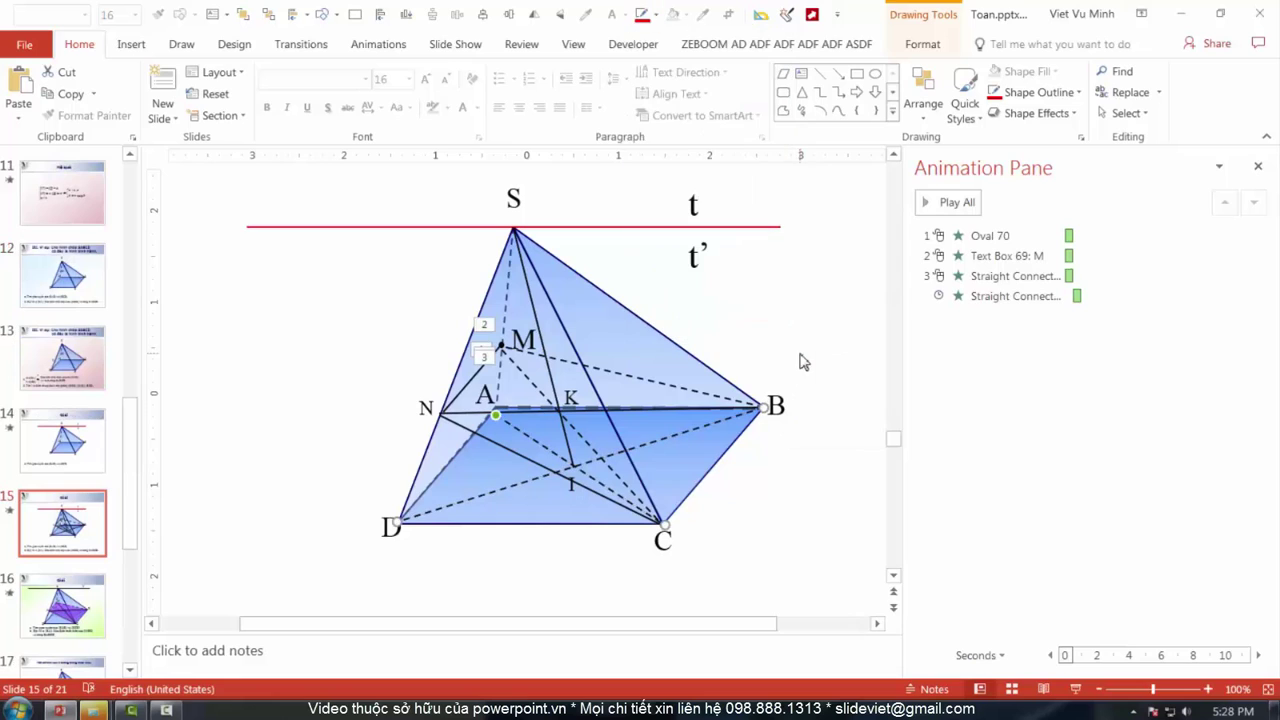
pyautogui.click(522, 416)
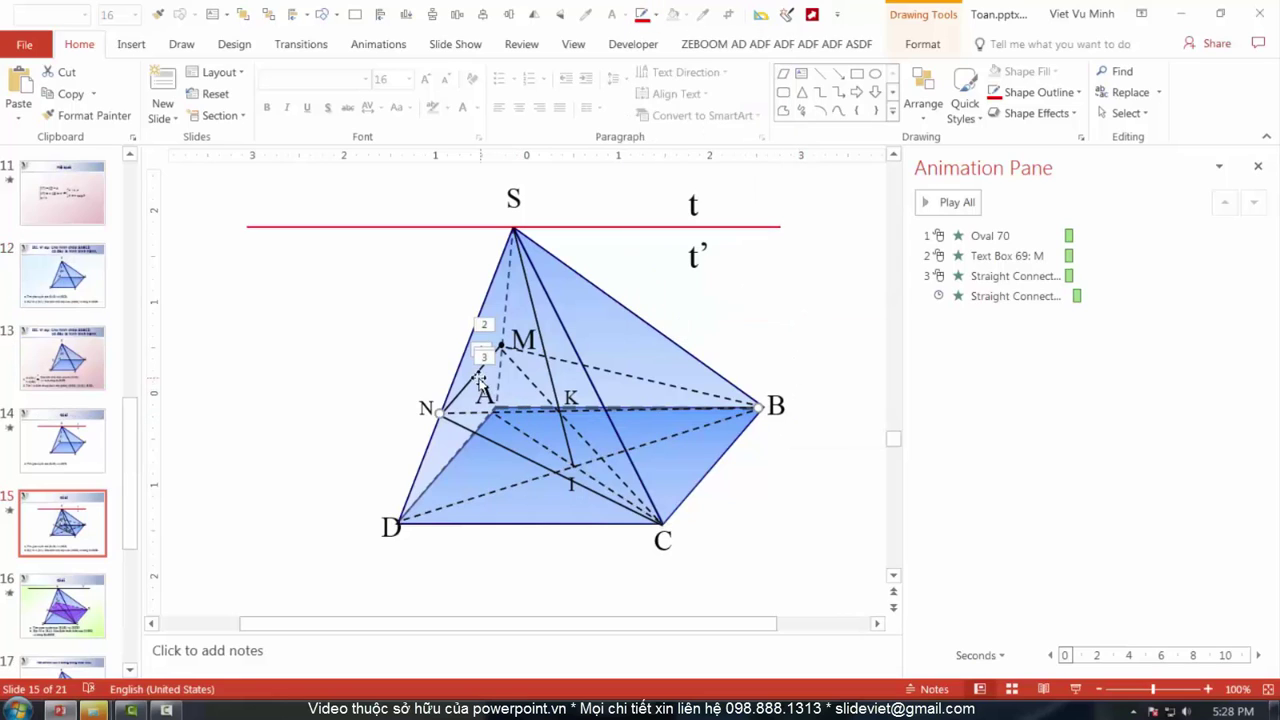
pyautogui.press('Escape')
pyautogui.click(577, 465)
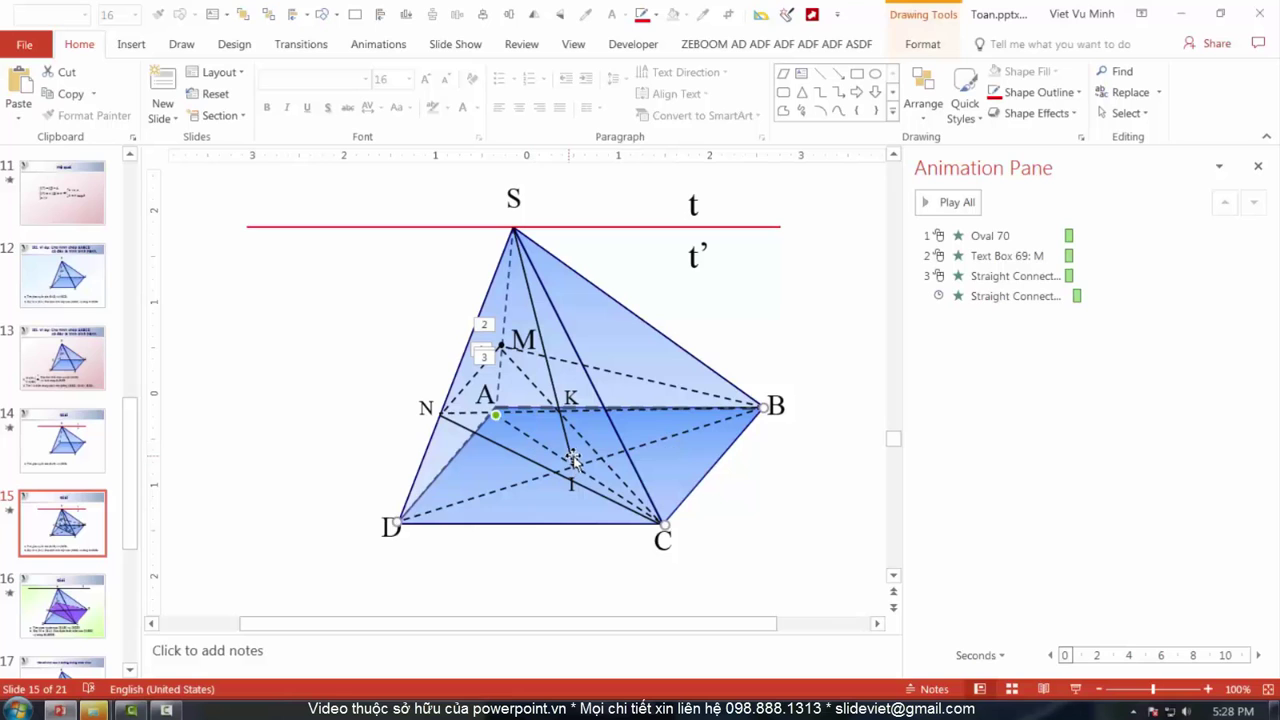
pyautogui.click(378, 44)
# - Give the diagonals a Wipe entrance, and make line SI dashed with Wipe from Top
pyautogui.click(743, 112)
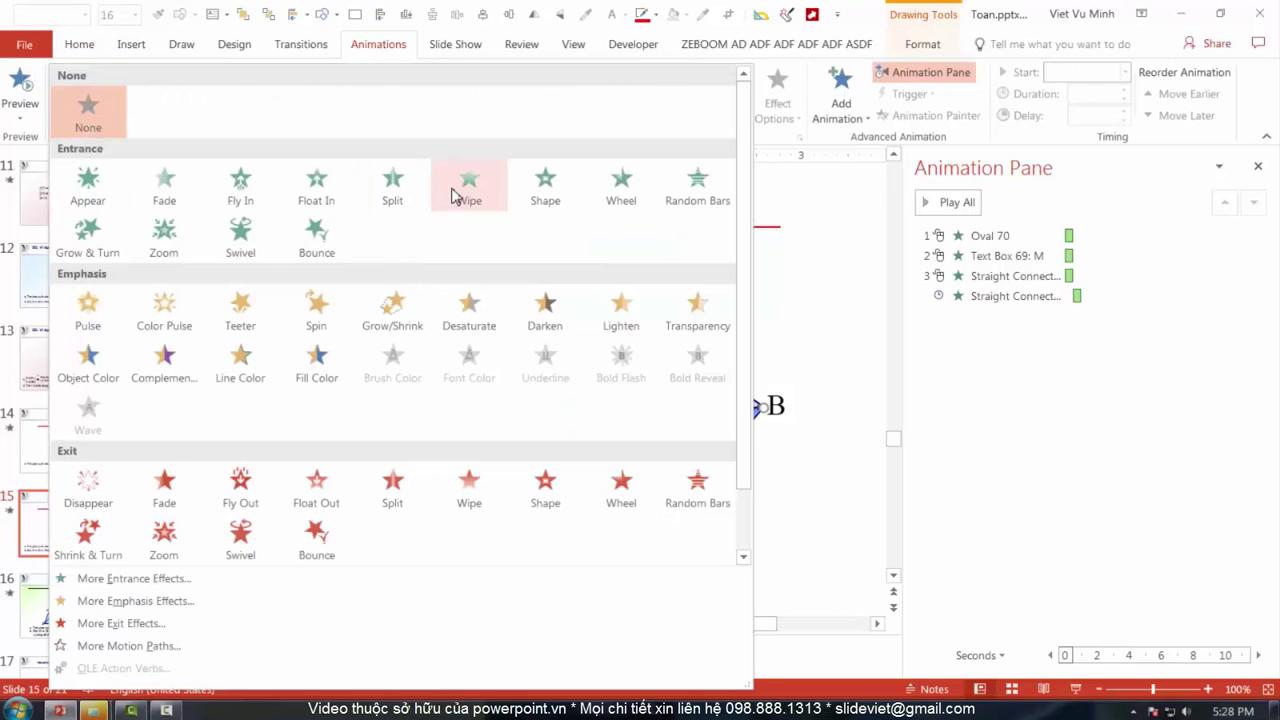
pyautogui.click(466, 190)
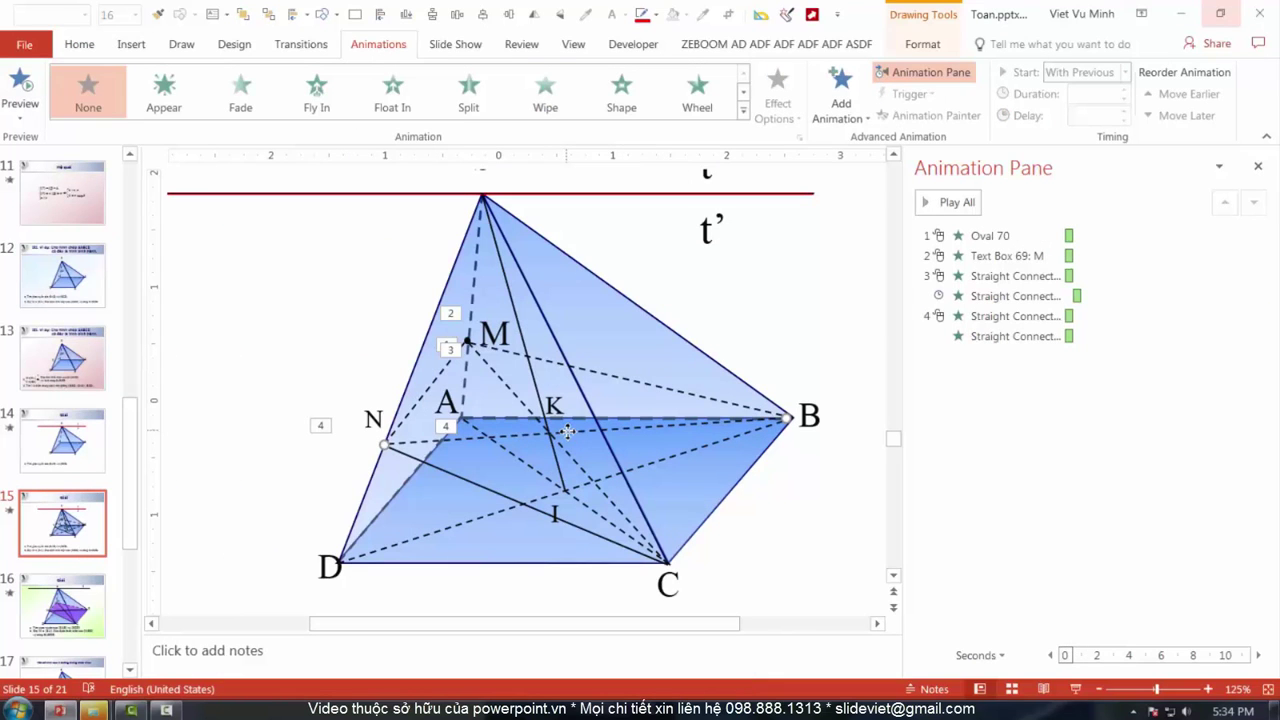
pyautogui.click(561, 484)
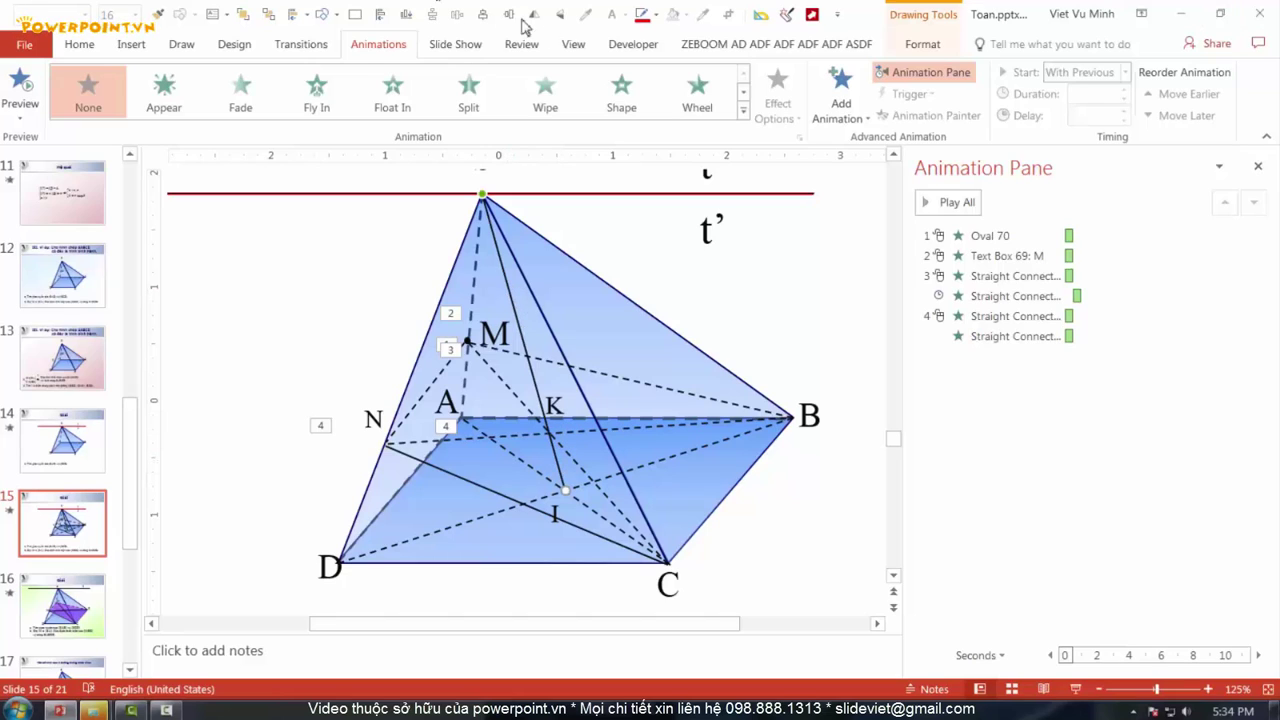
pyautogui.click(654, 15)
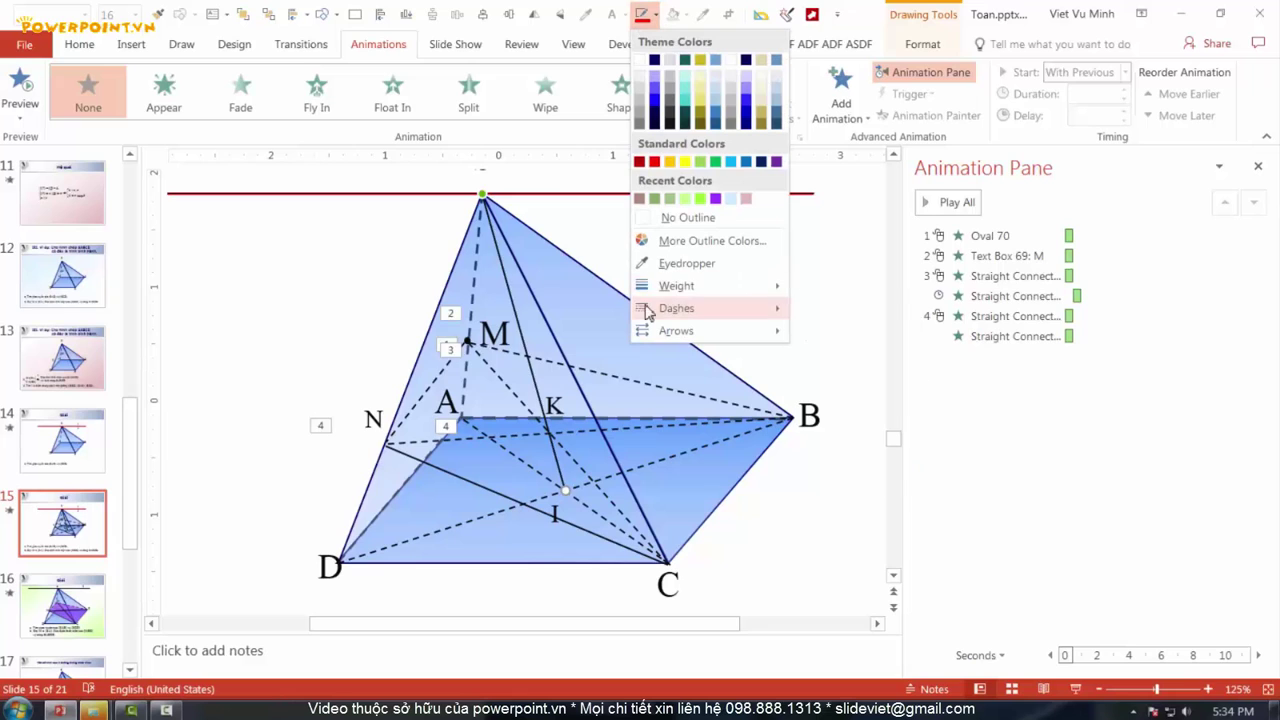
pyautogui.click(830, 350)
pyautogui.click(545, 90)
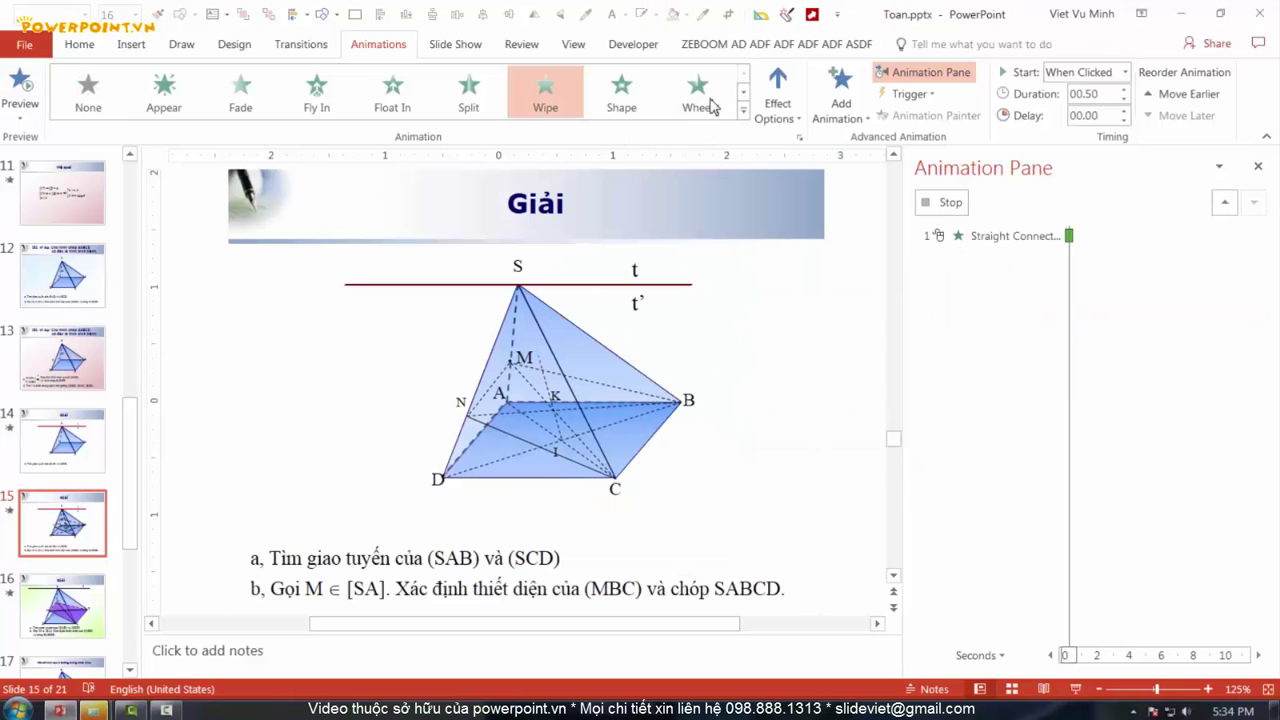
pyautogui.click(778, 100)
pyautogui.click(795, 289)
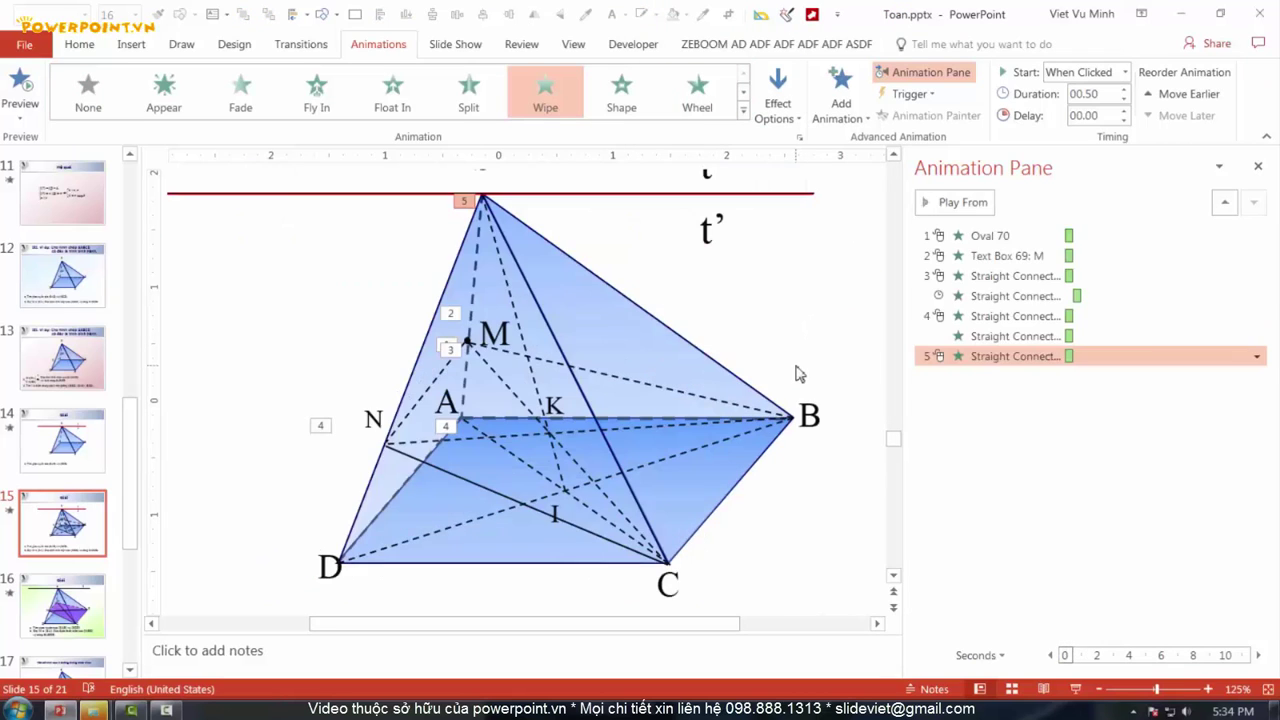
# - Fade in label K and give another construction line a Wipe entrance
pyautogui.click(552, 402)
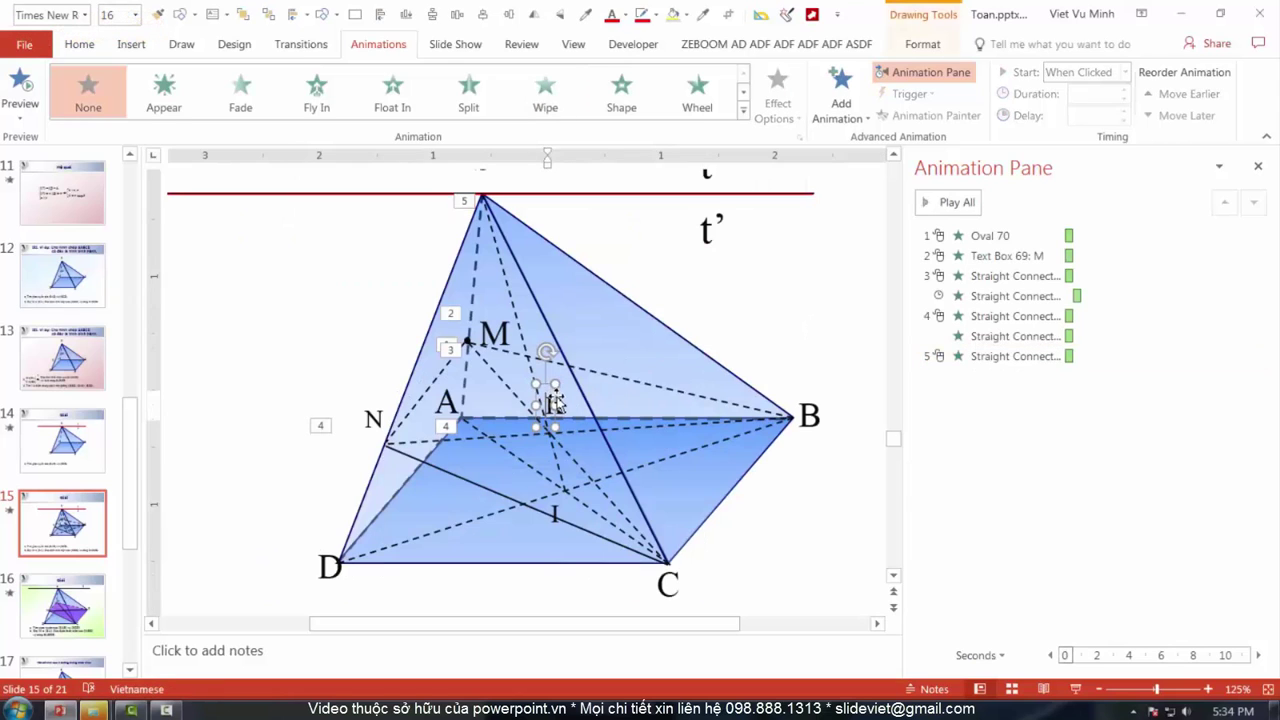
pyautogui.click(250, 92)
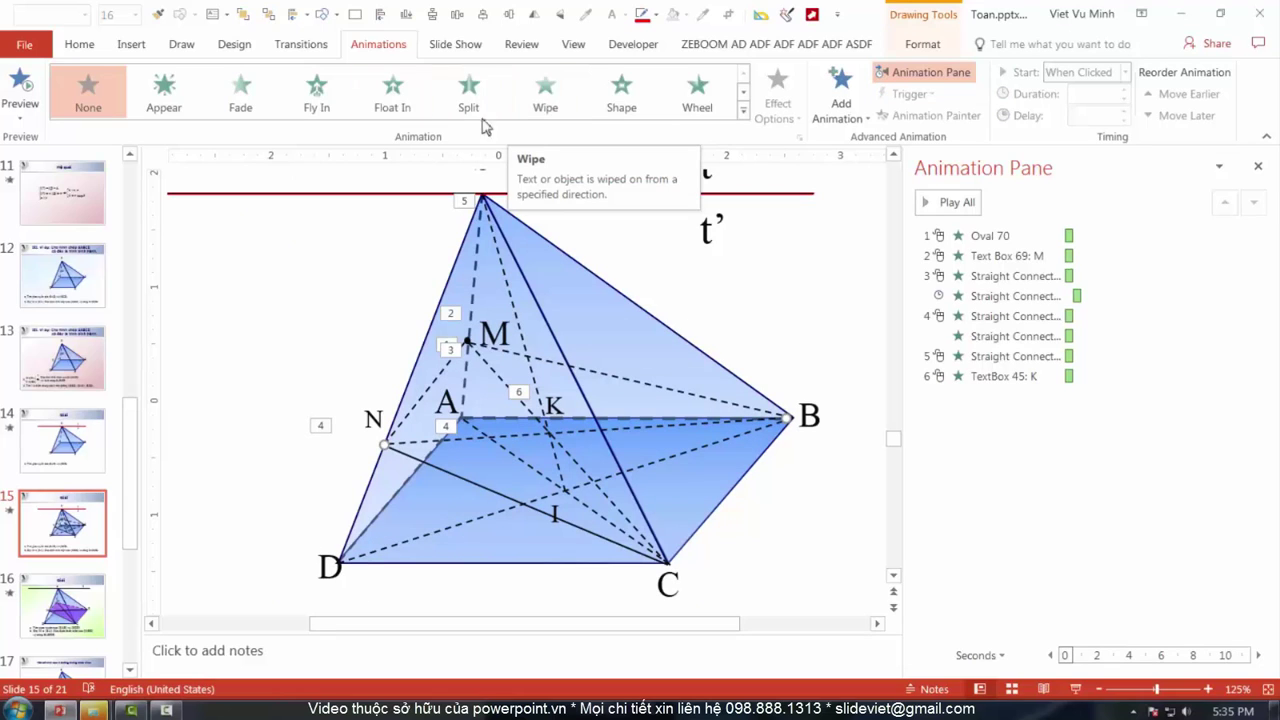
pyautogui.click(545, 92)
pyautogui.click(777, 100)
pyautogui.click(785, 255)
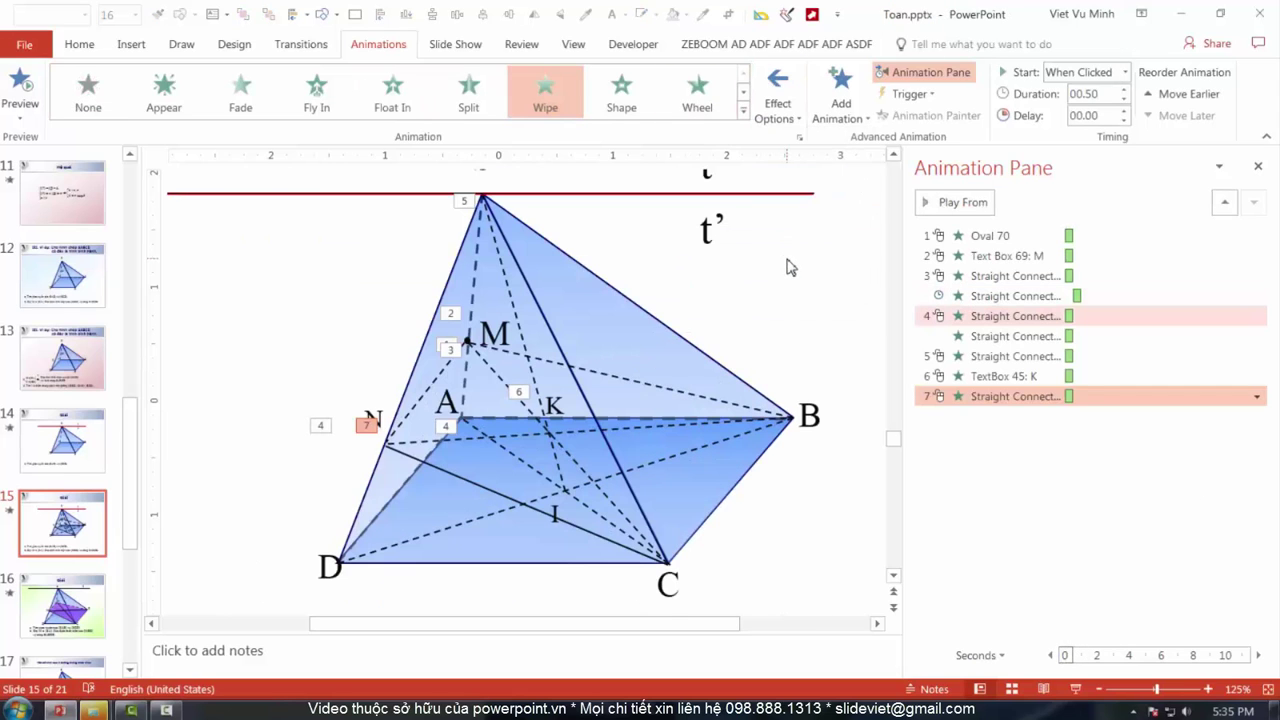
# - Fade in label N and wipe the line near N and M in from the right
pyautogui.click(378, 416)
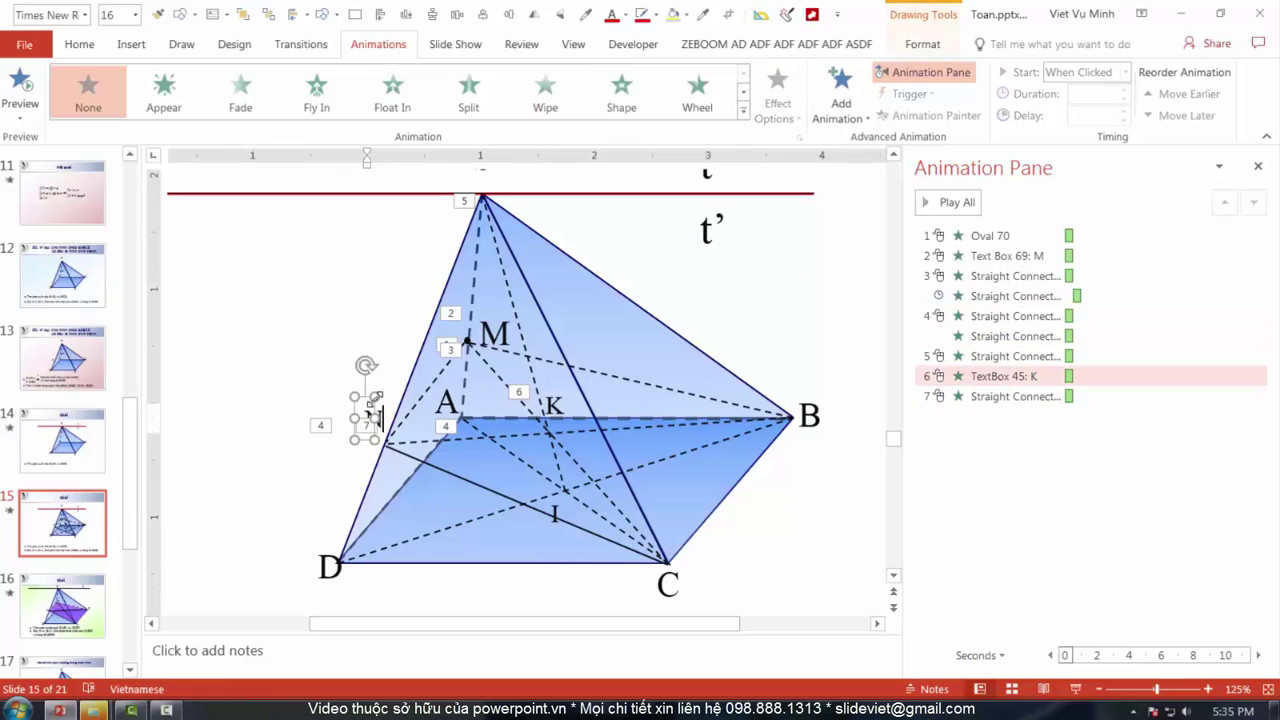
pyautogui.click(361, 411)
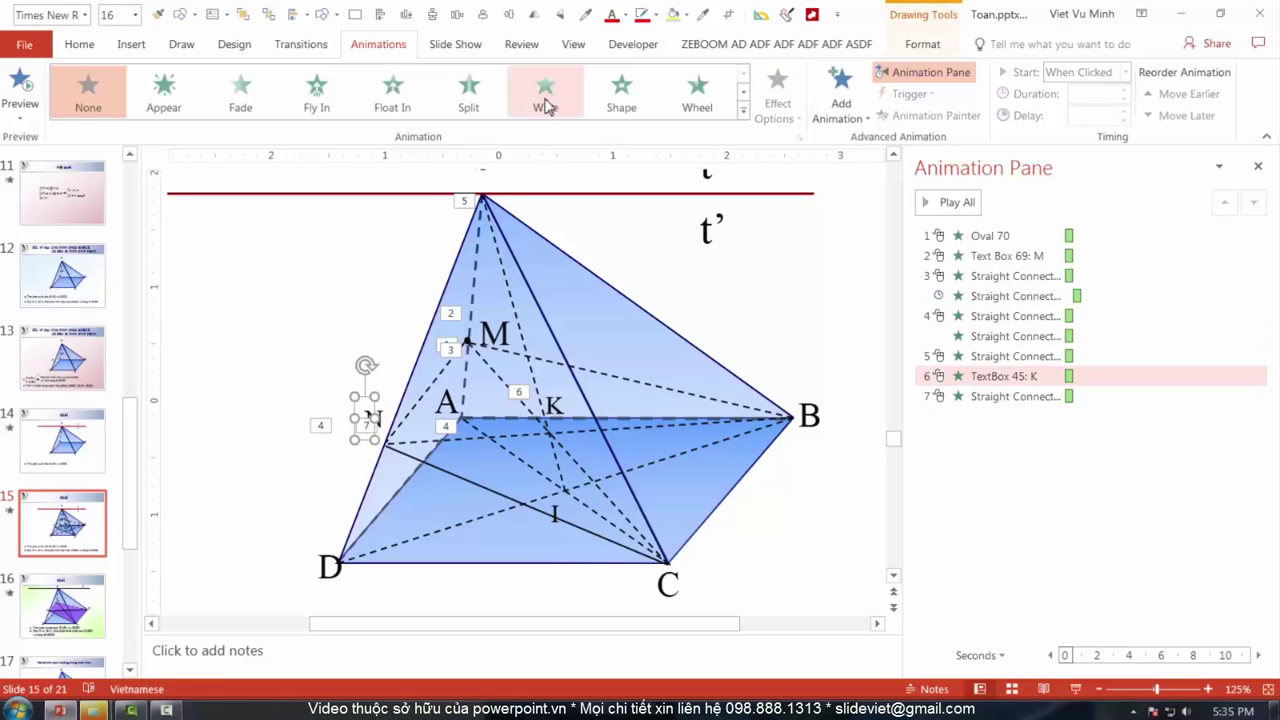
pyautogui.click(240, 88)
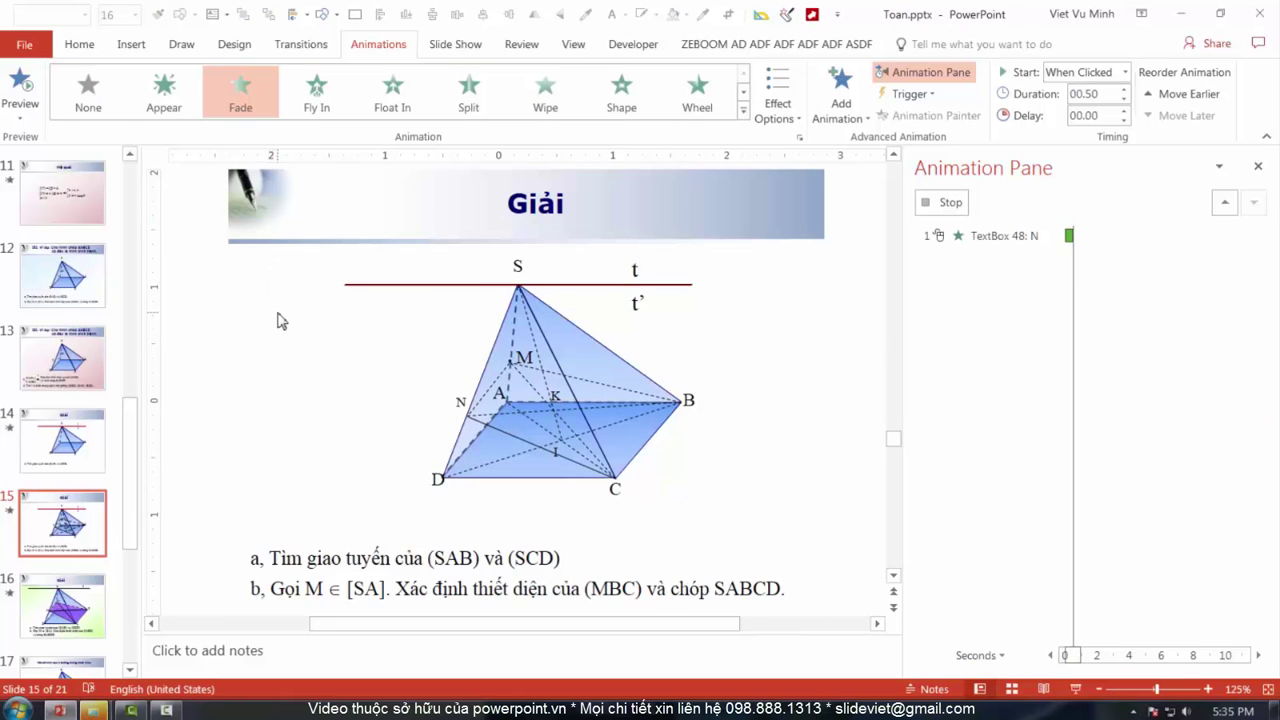
pyautogui.click(465, 336)
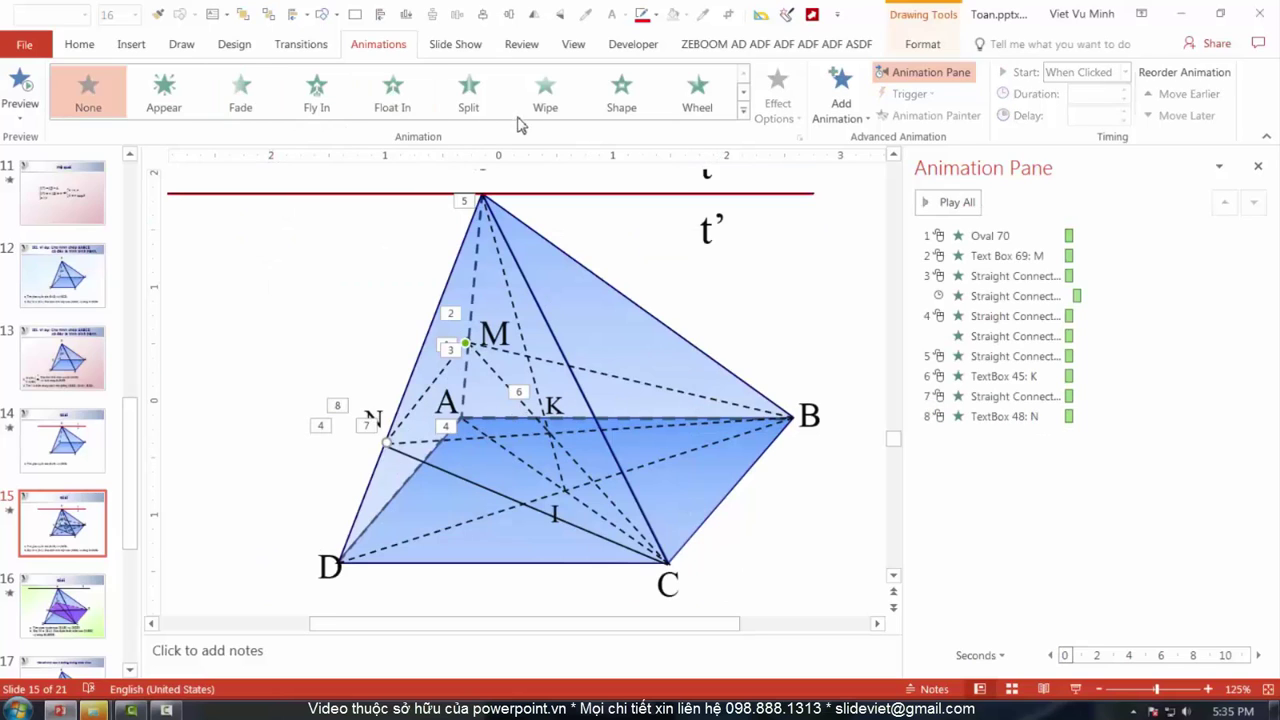
pyautogui.click(540, 95)
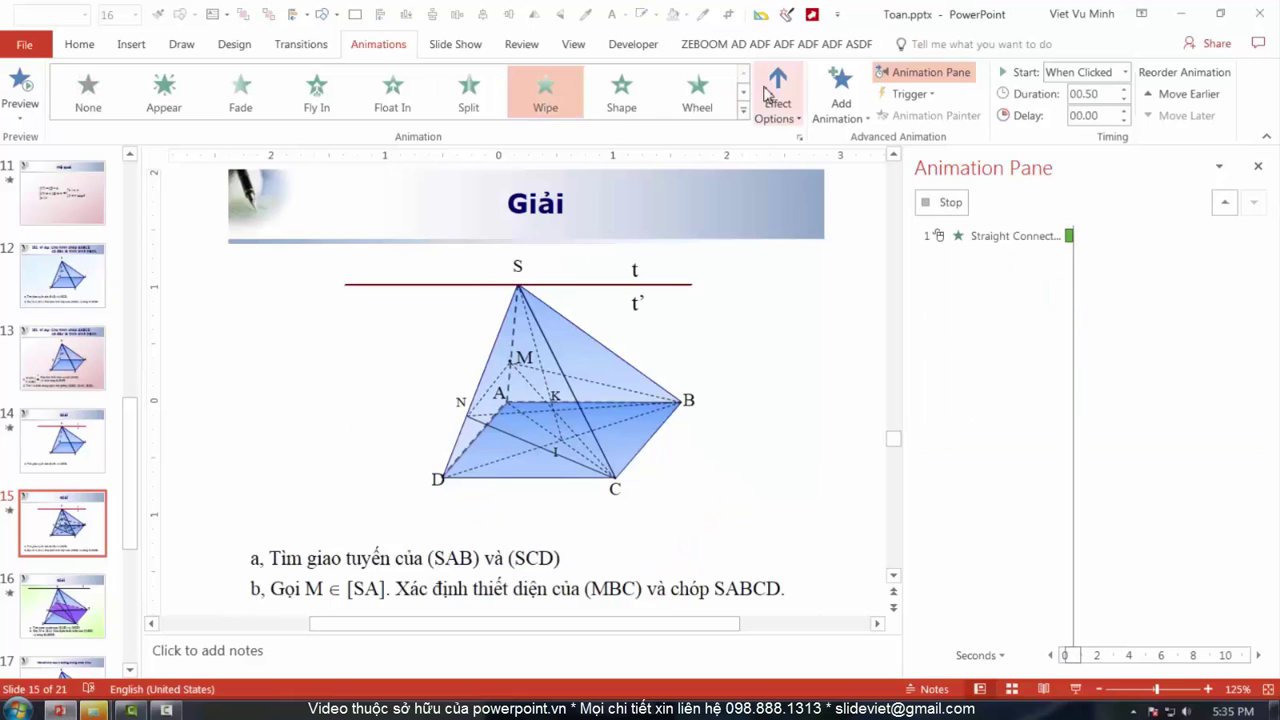
pyautogui.click(768, 92)
pyautogui.click(777, 249)
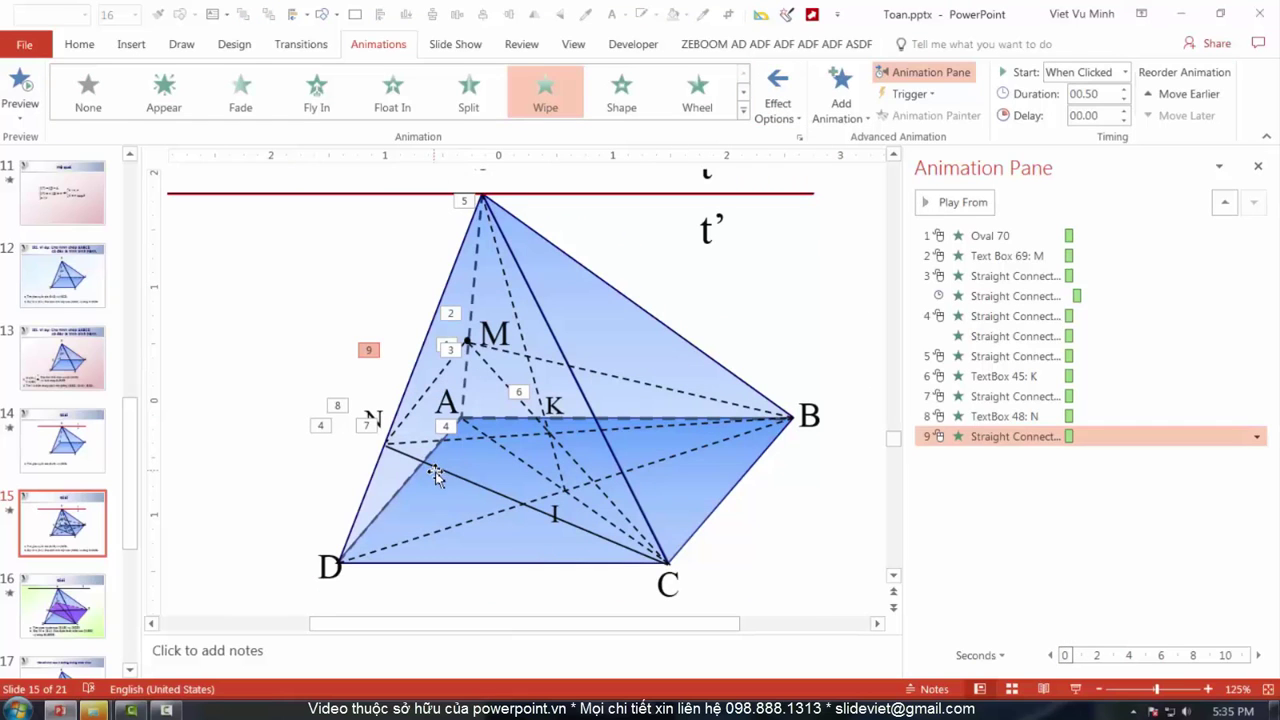
# - Wipe another line in from the left and play the slide show
pyautogui.click(547, 93)
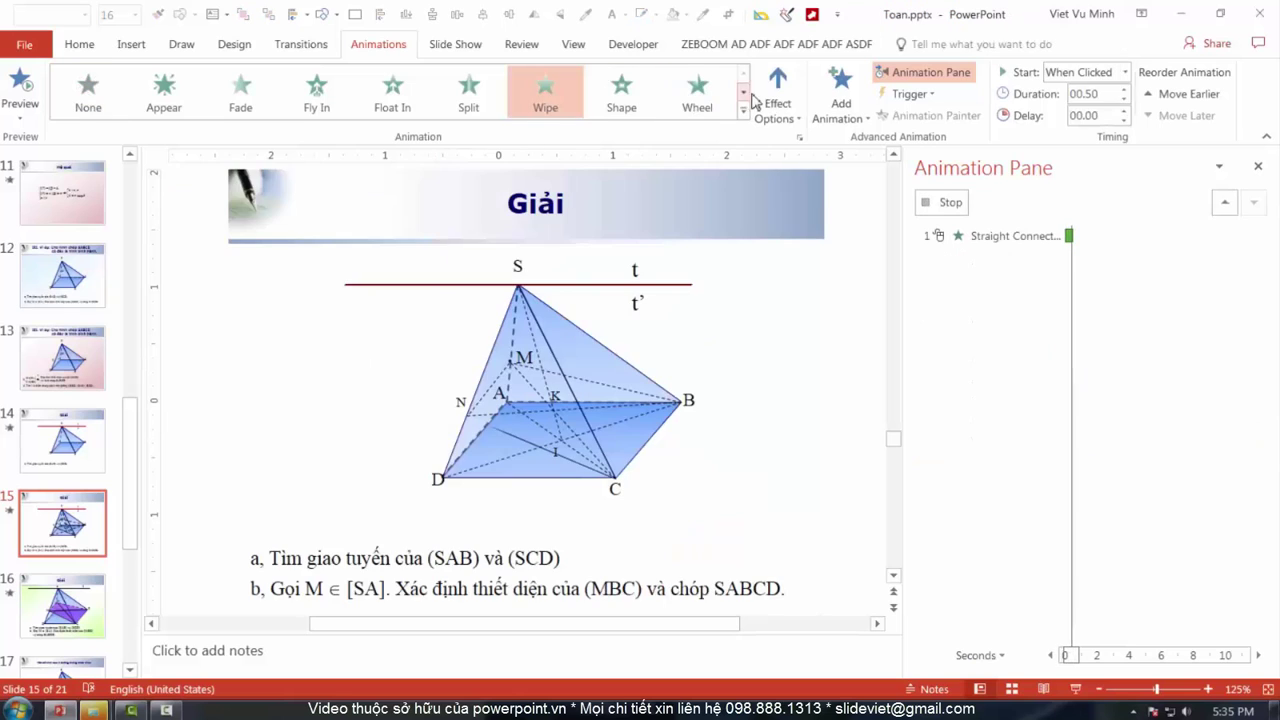
pyautogui.click(772, 100)
pyautogui.click(802, 212)
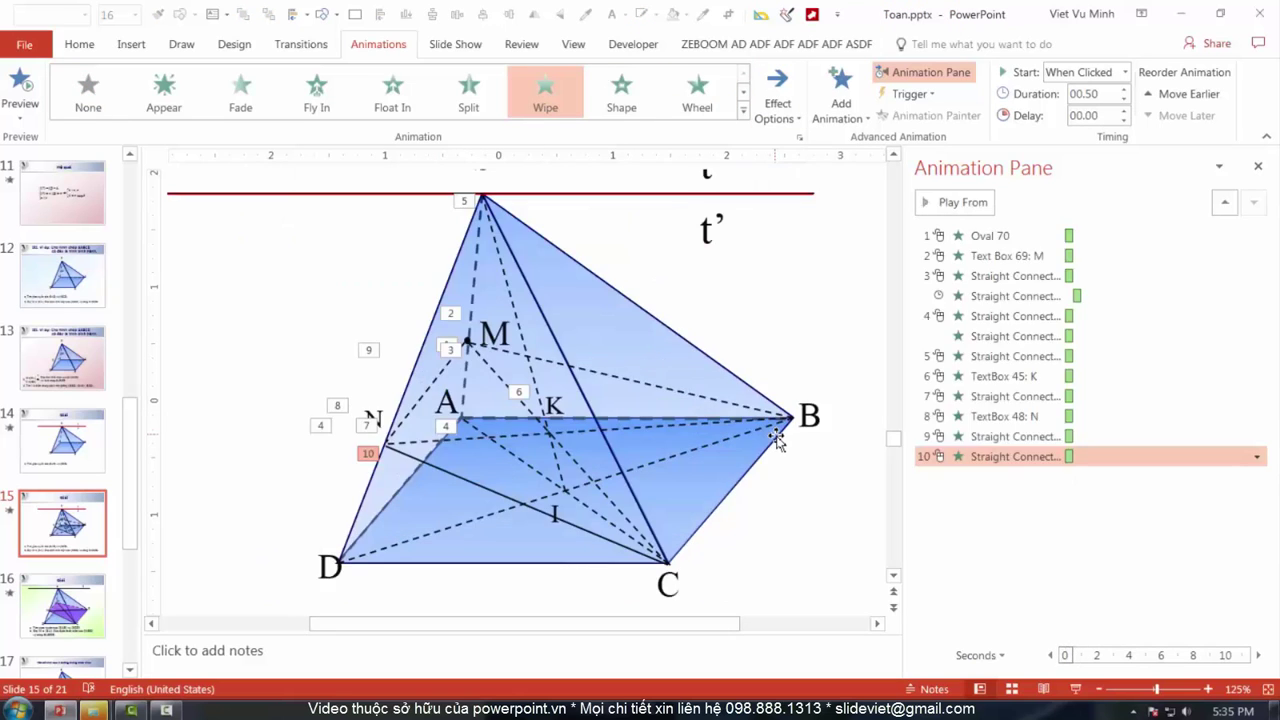
pyautogui.click(1073, 689)
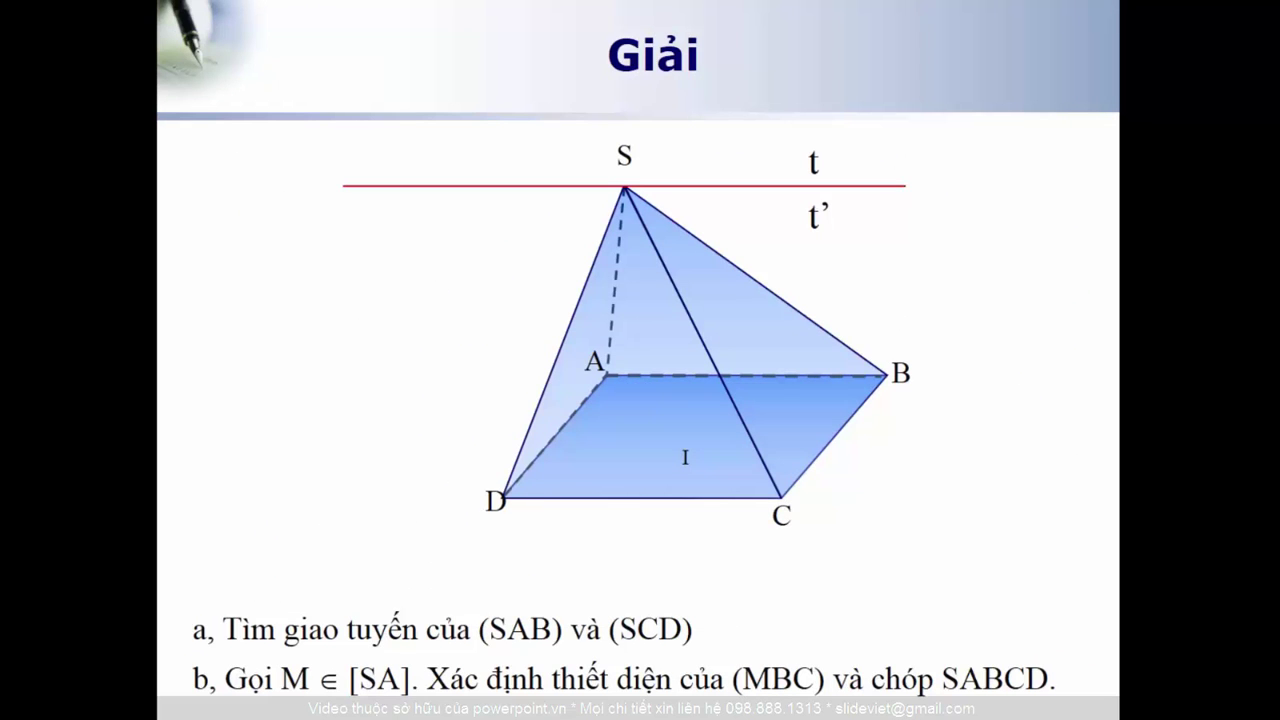
# - Nudge label I up-right, give it a Fade entrance moved to fifth, and replay the show
pyautogui.press('Escape')
pyautogui.click(558, 512)
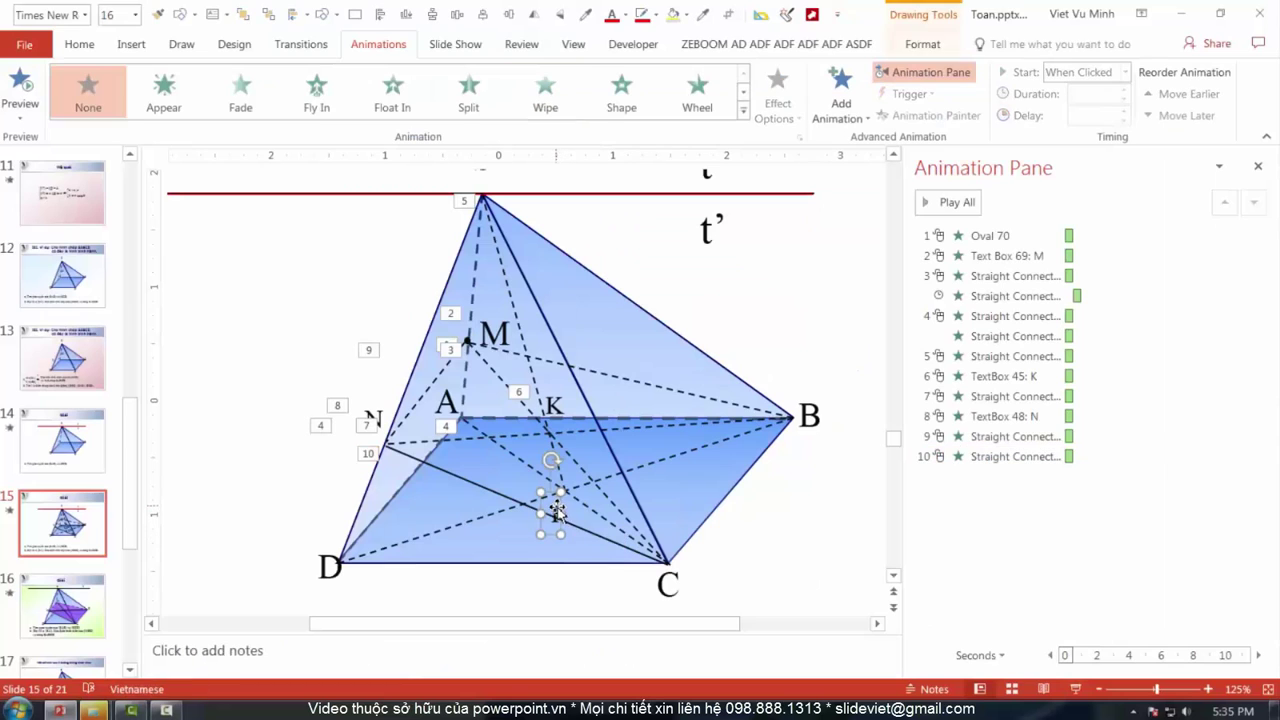
pyautogui.scroll(5, 563, 514)
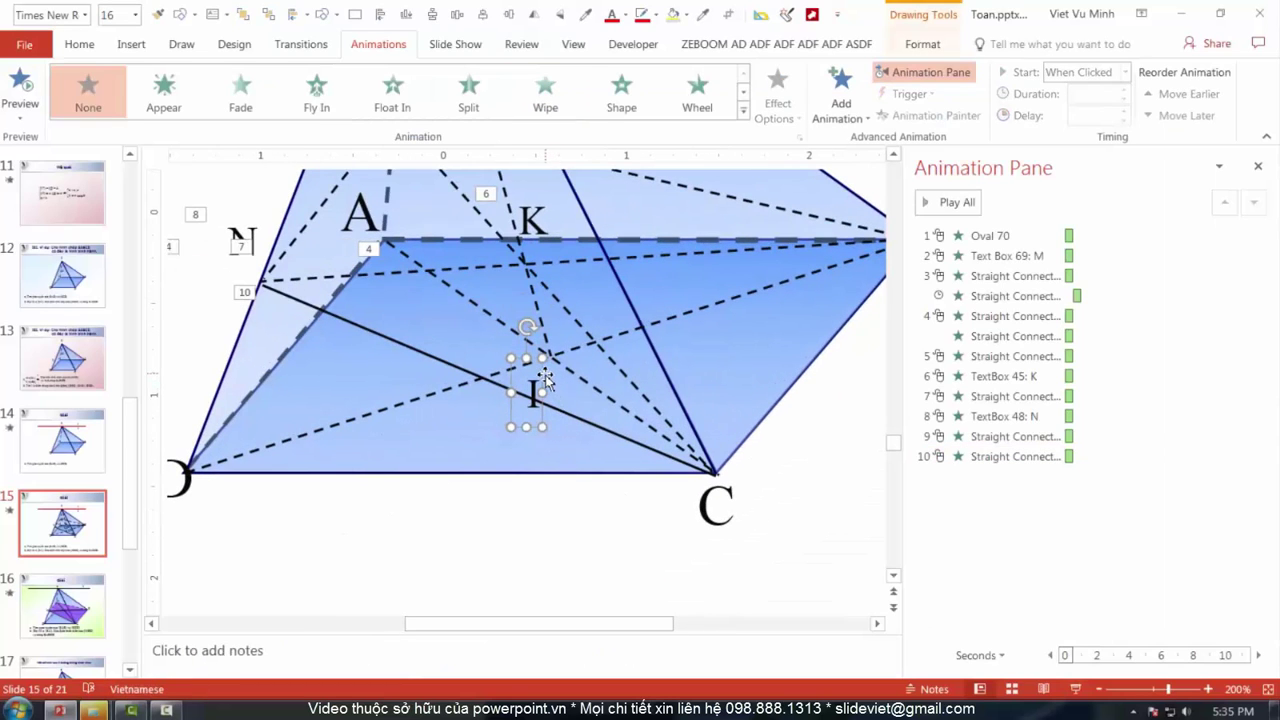
pyautogui.moveTo(551, 367); pyautogui.dragTo(559, 365)
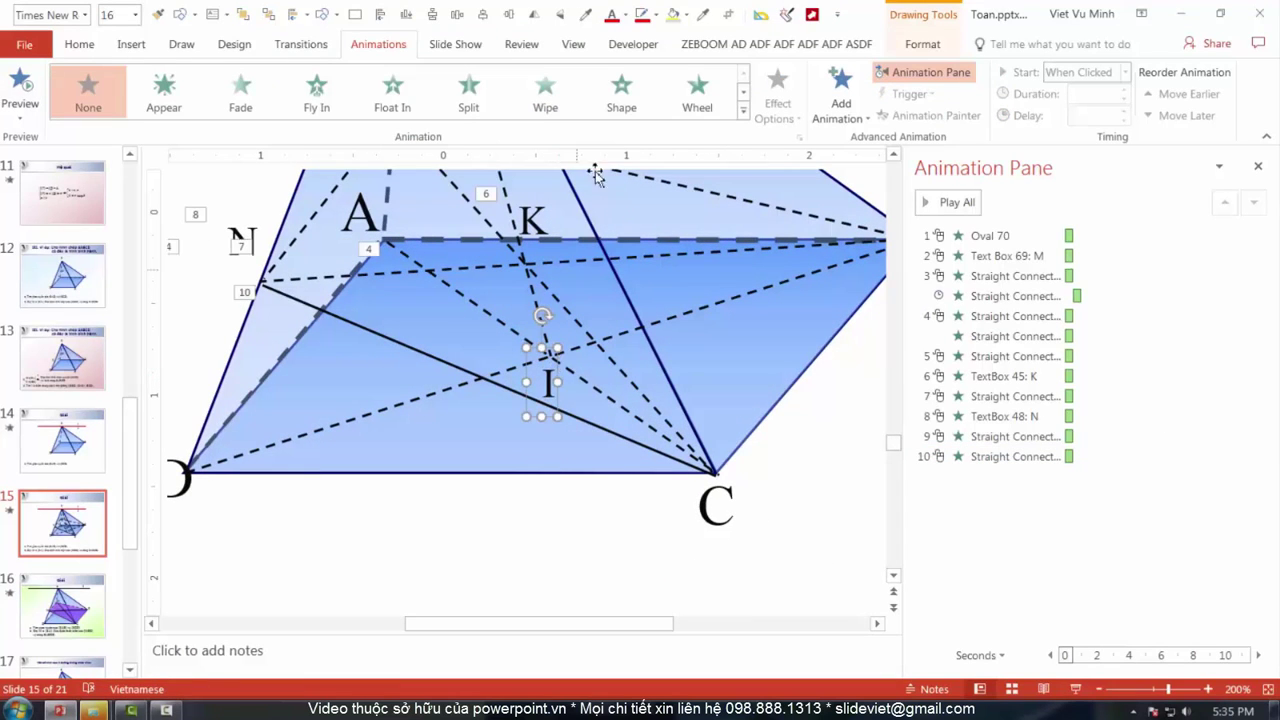
pyautogui.click(240, 88)
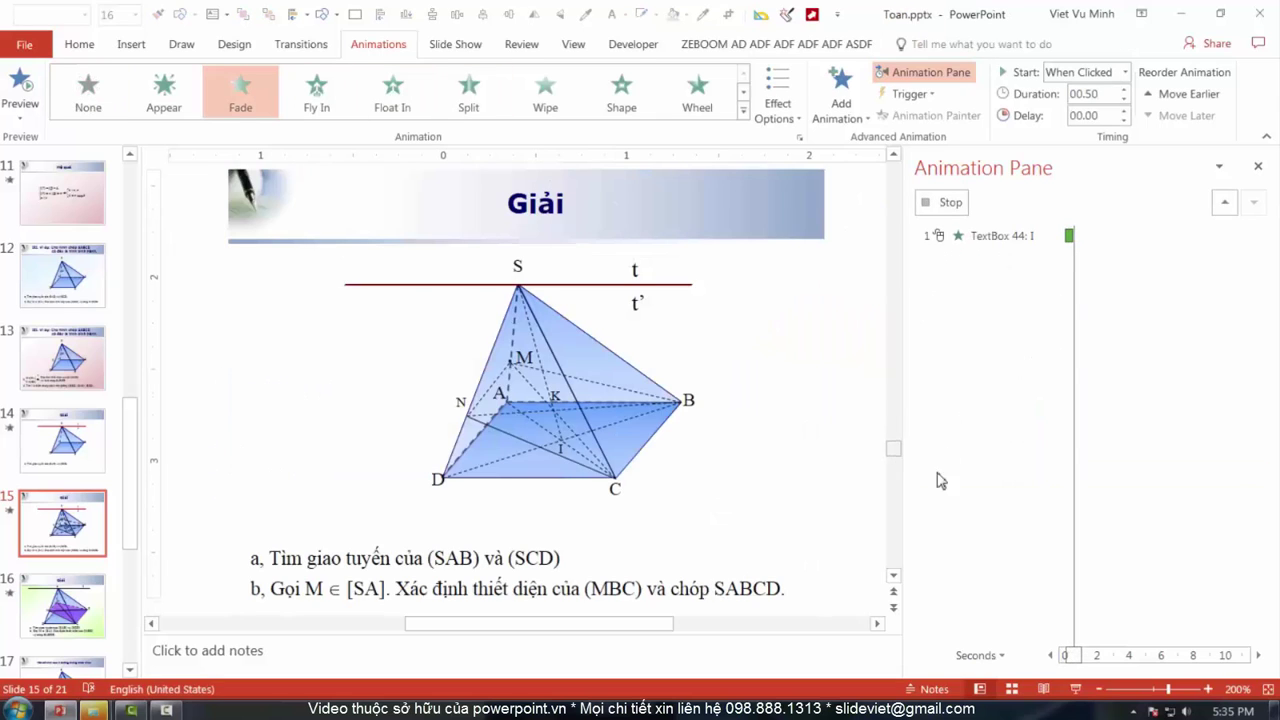
pyautogui.moveTo(994, 476); pyautogui.dragTo(994, 356)
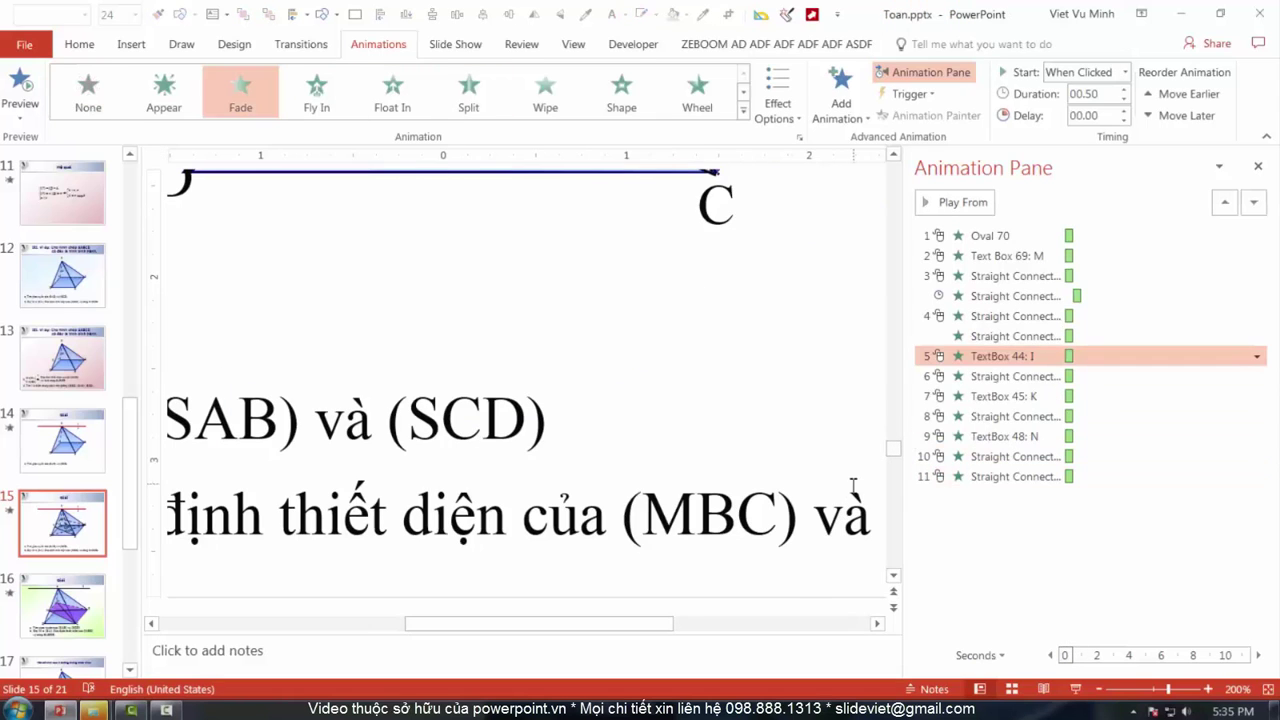
pyautogui.click(1072, 692)
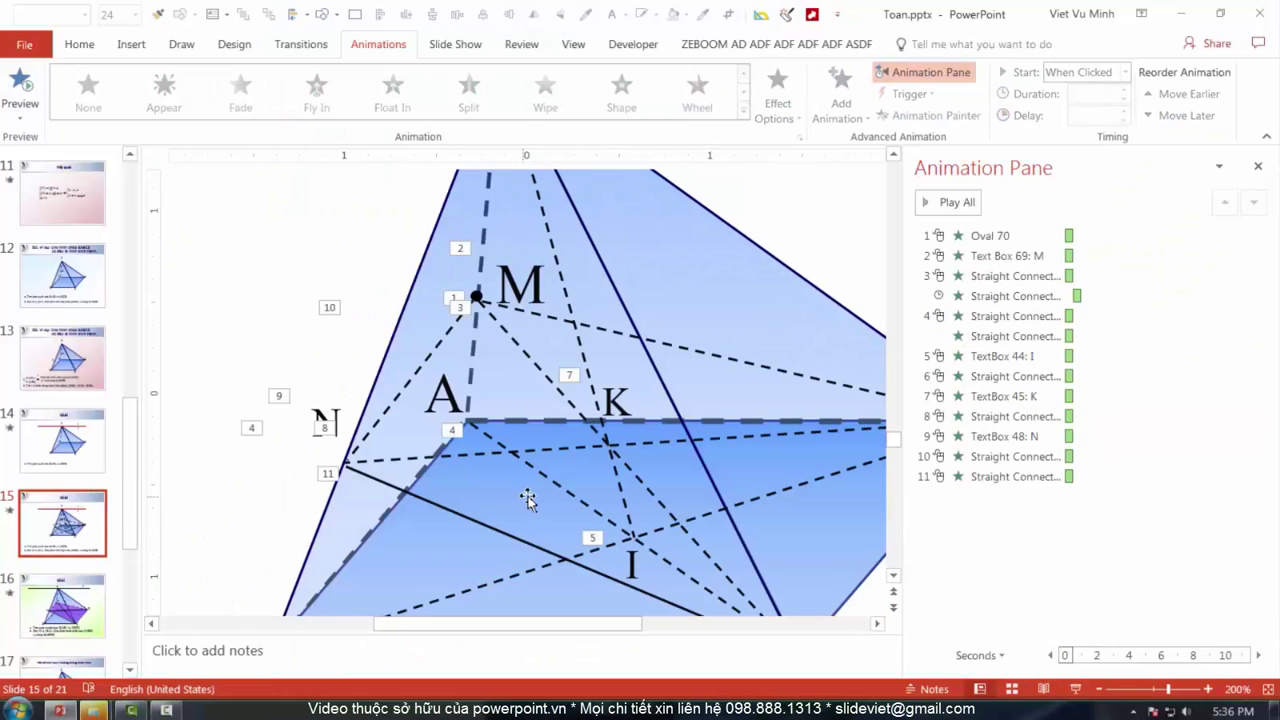
# - Trace the freeform quadrilateral through B, M, N and C
pyautogui.click(510, 455)
pyautogui.scroll(-5, 510, 455)
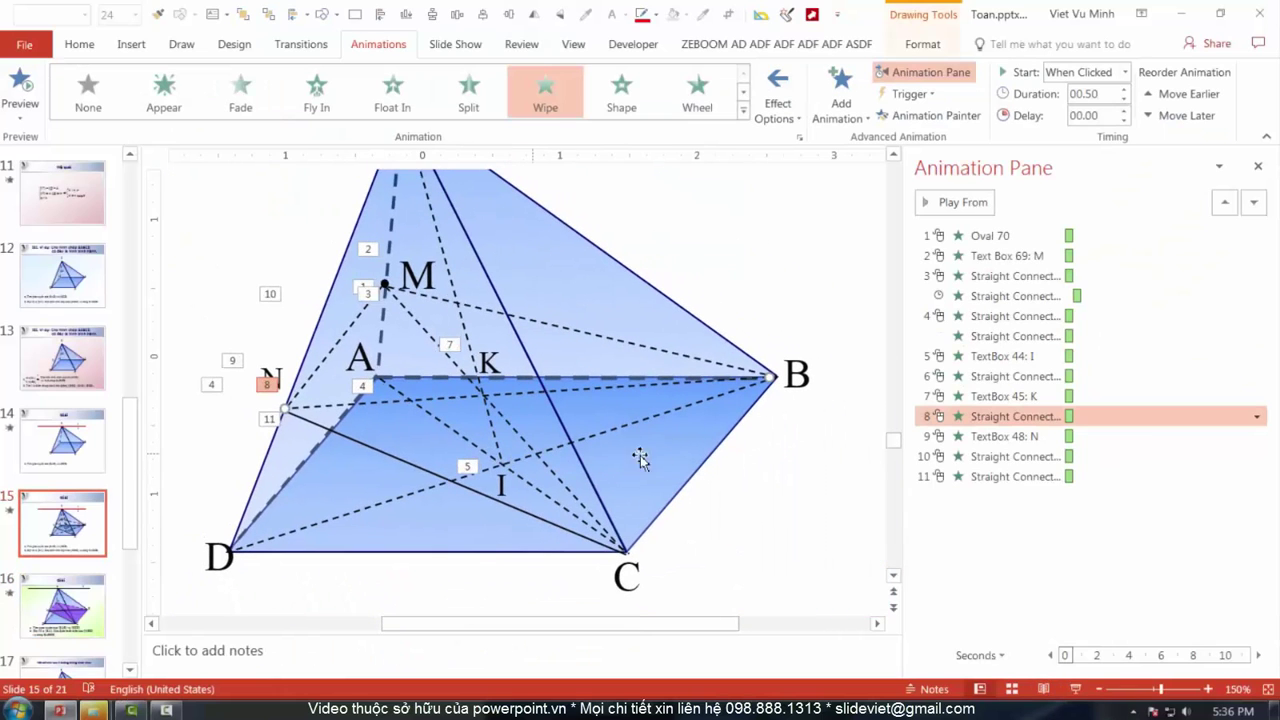
pyautogui.click(757, 489)
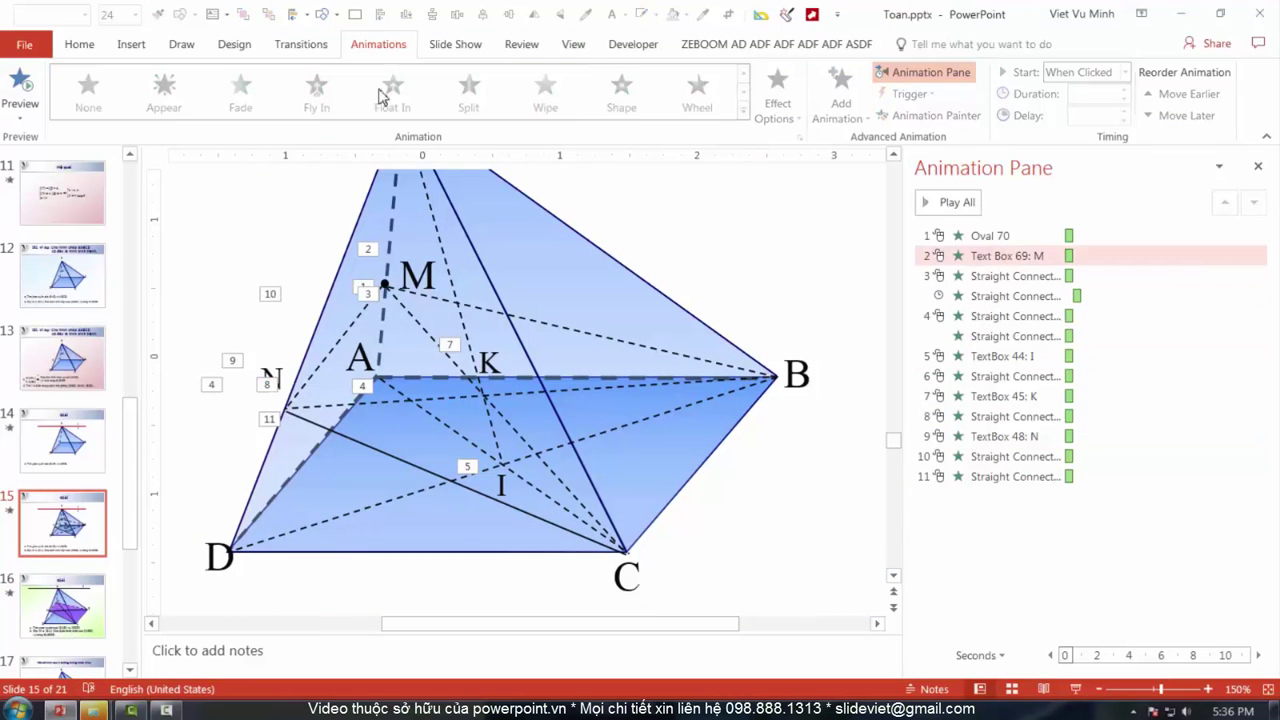
pyautogui.click(79, 44)
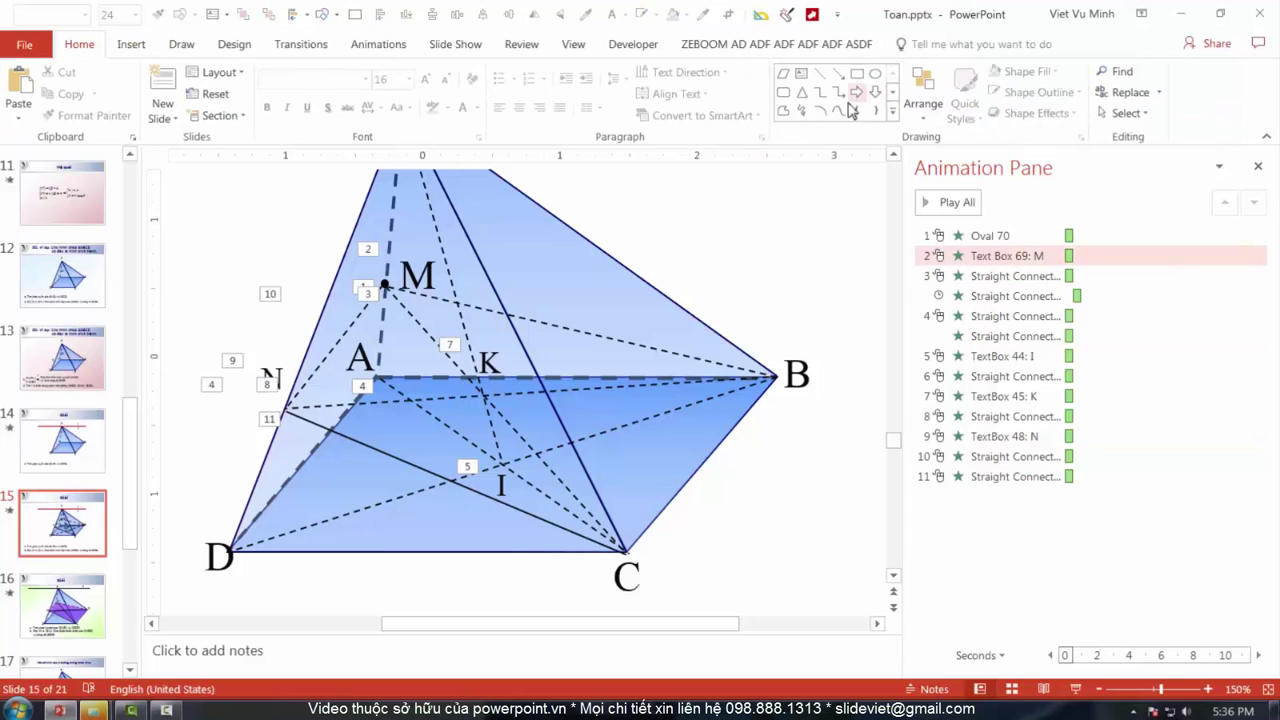
pyautogui.click(783, 110)
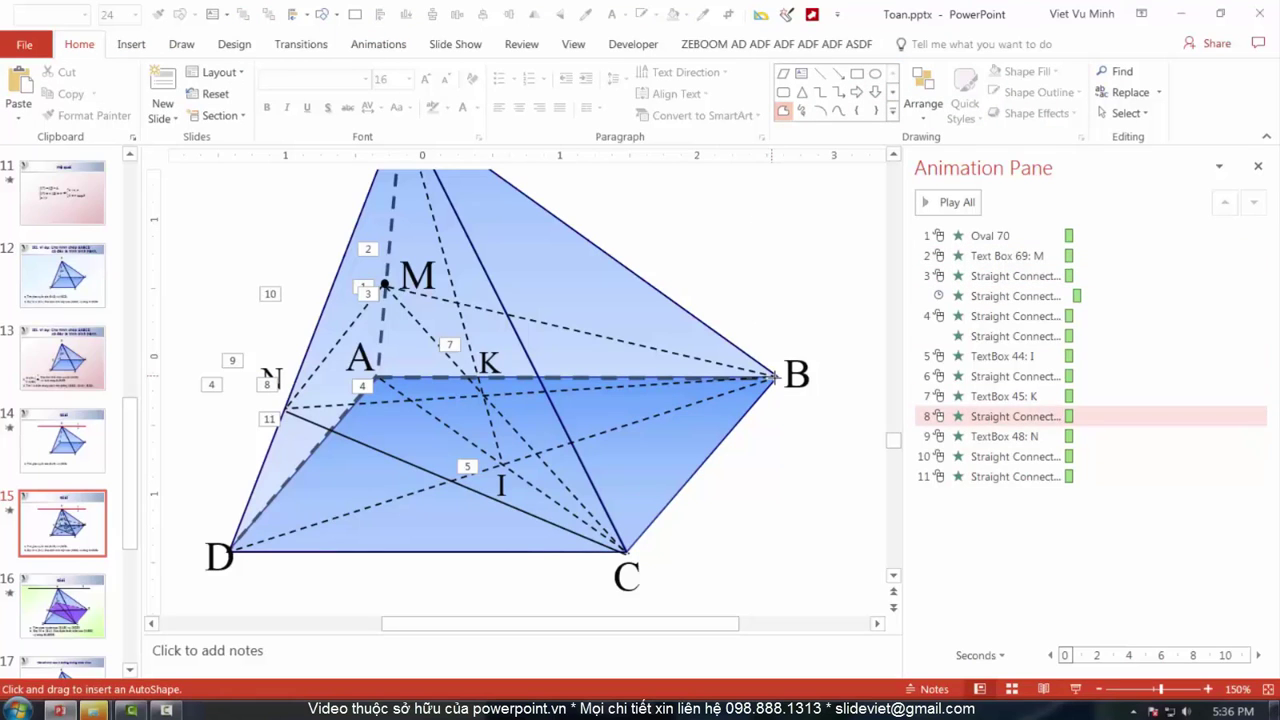
pyautogui.moveTo(775, 377); pyautogui.dragTo(385, 285)
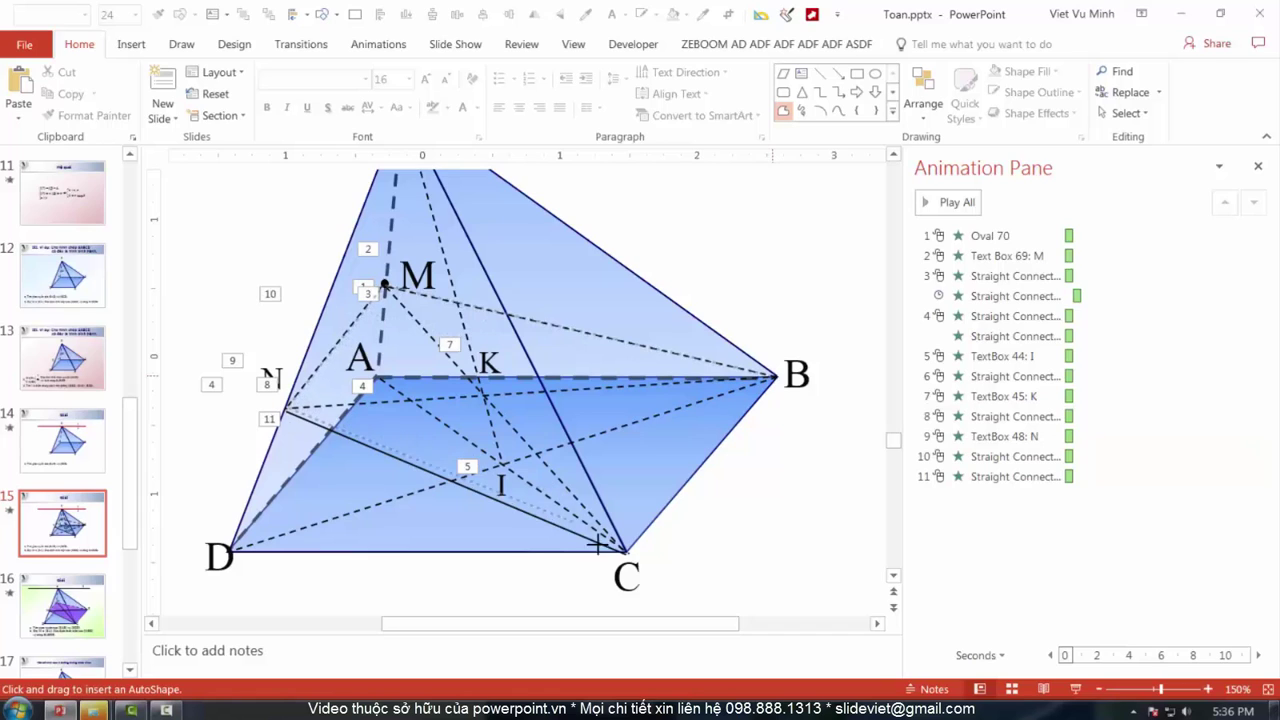
pyautogui.moveTo(597, 545); pyautogui.dragTo(622, 549)
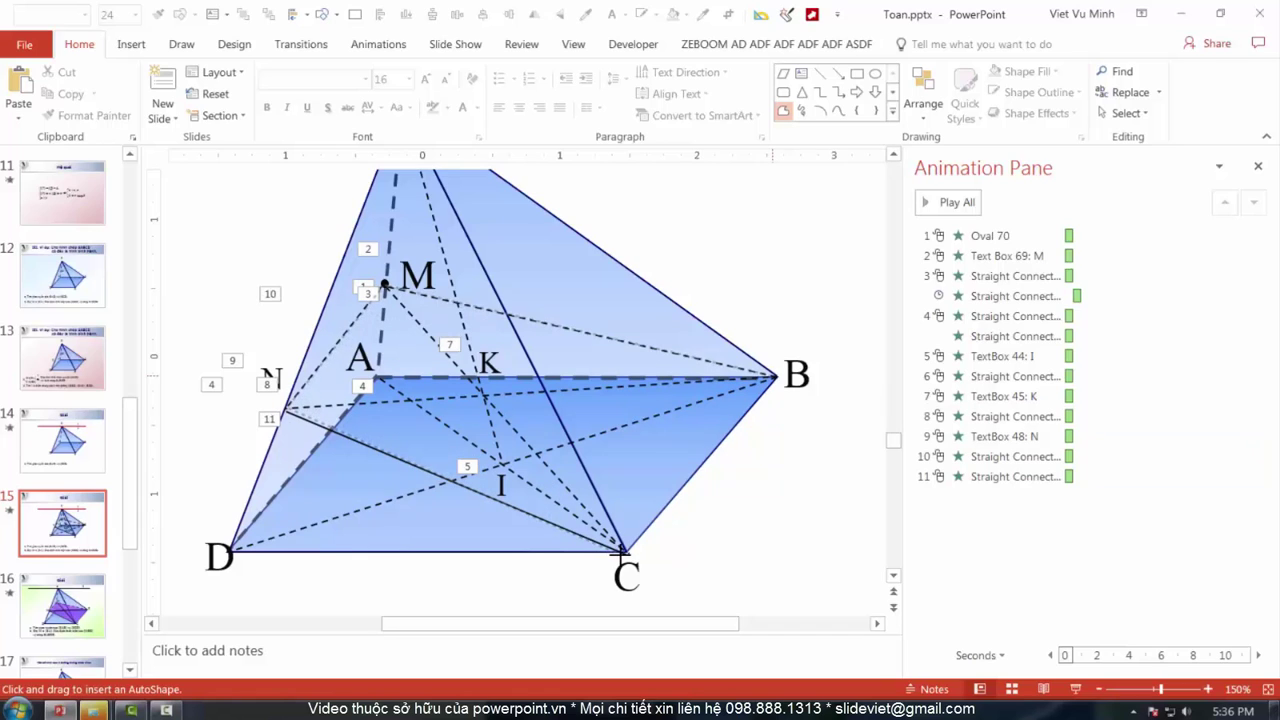
pyautogui.click(771, 380)
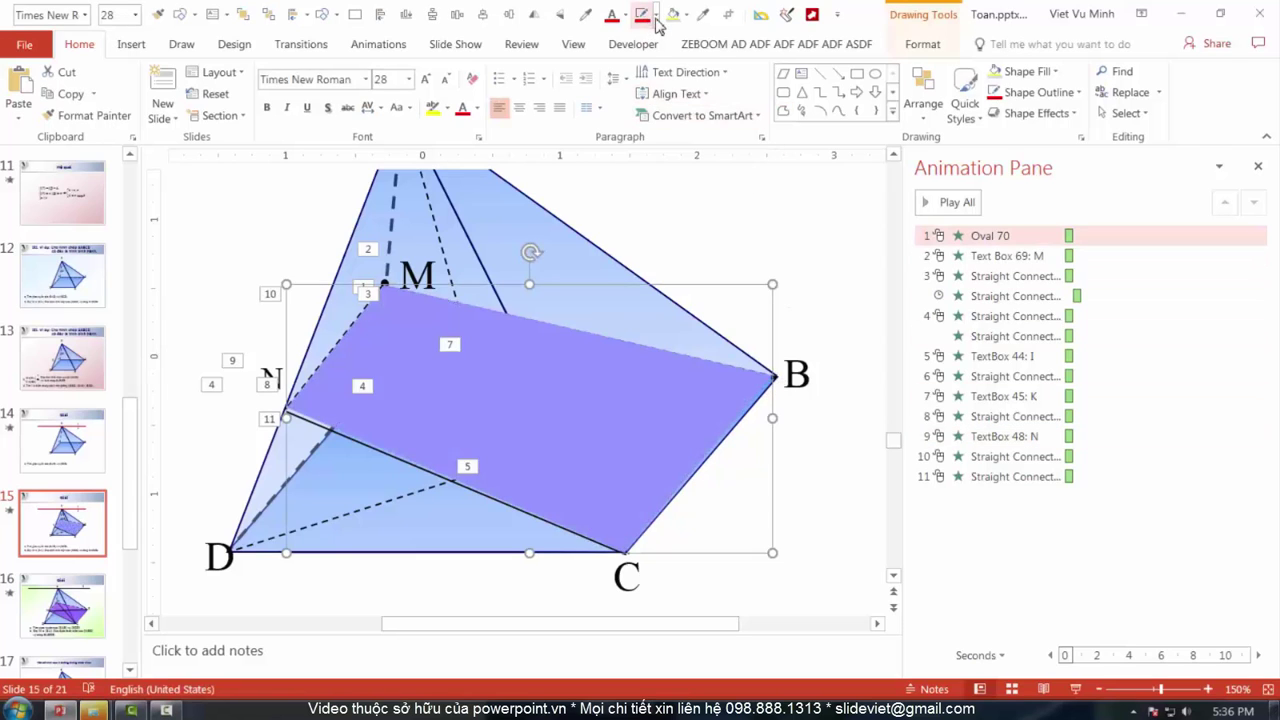
# - Give the purple section no outline and 23% fill transparency
pyautogui.click(656, 16)
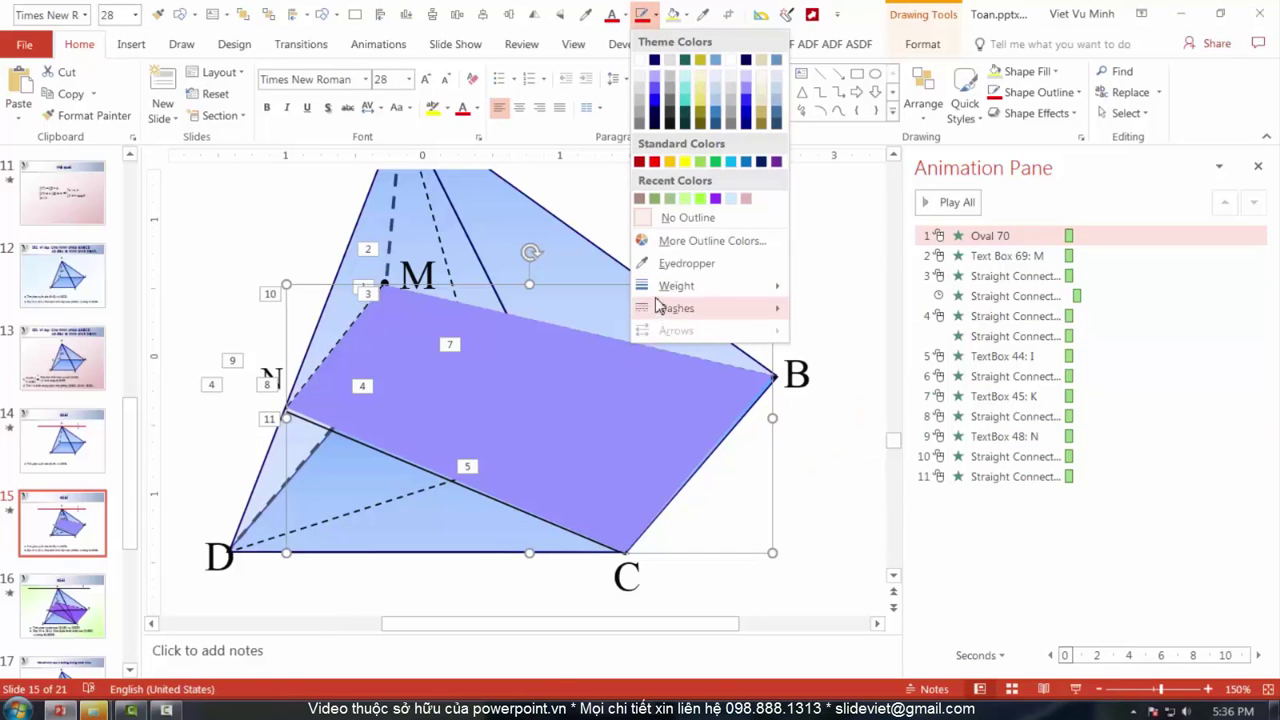
pyautogui.rightClick(560, 345)
pyautogui.click(620, 664)
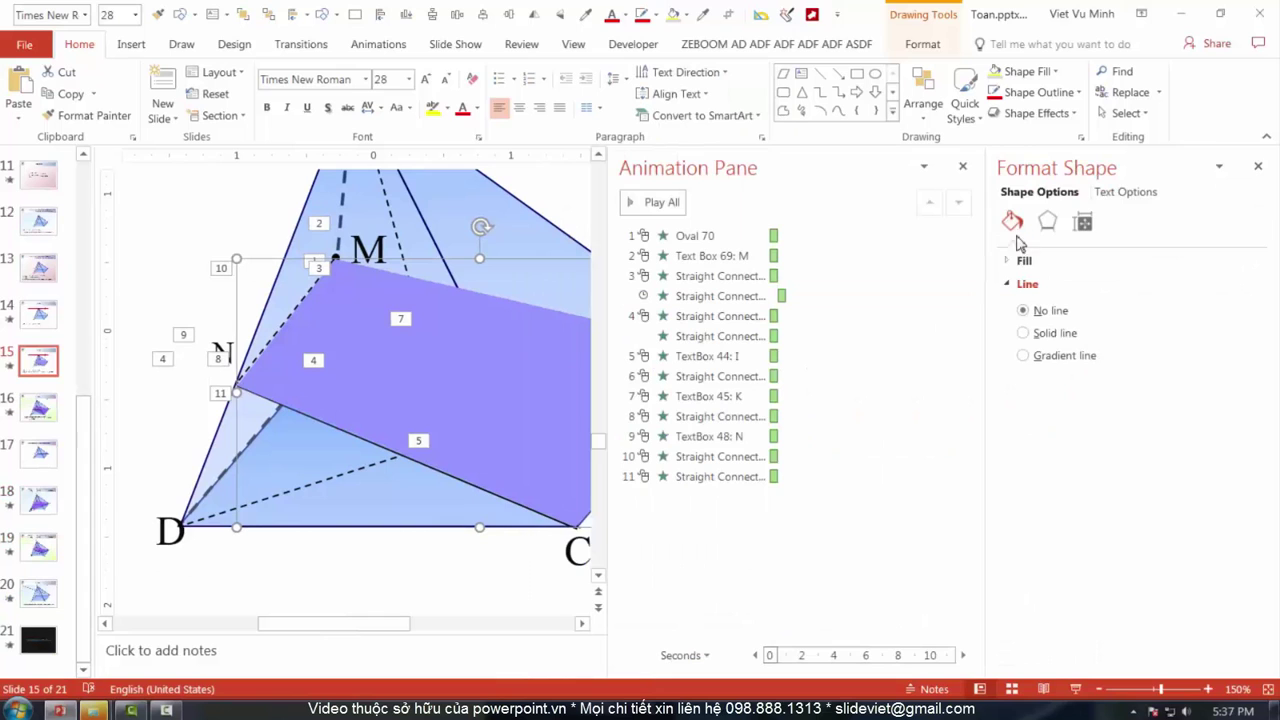
pyautogui.click(1020, 260)
pyautogui.moveTo(1098, 462); pyautogui.dragTo(1116, 463)
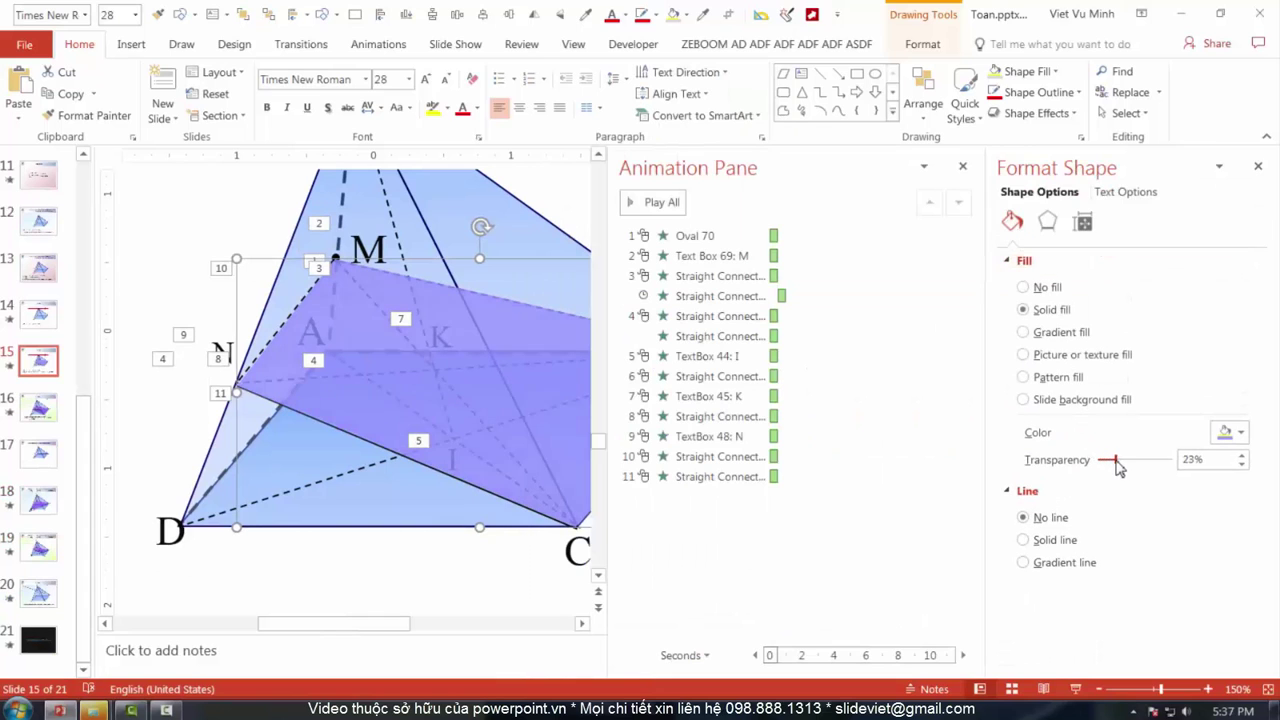
# - Give the purple section a Wipe entrance from Top
pyautogui.click(378, 44)
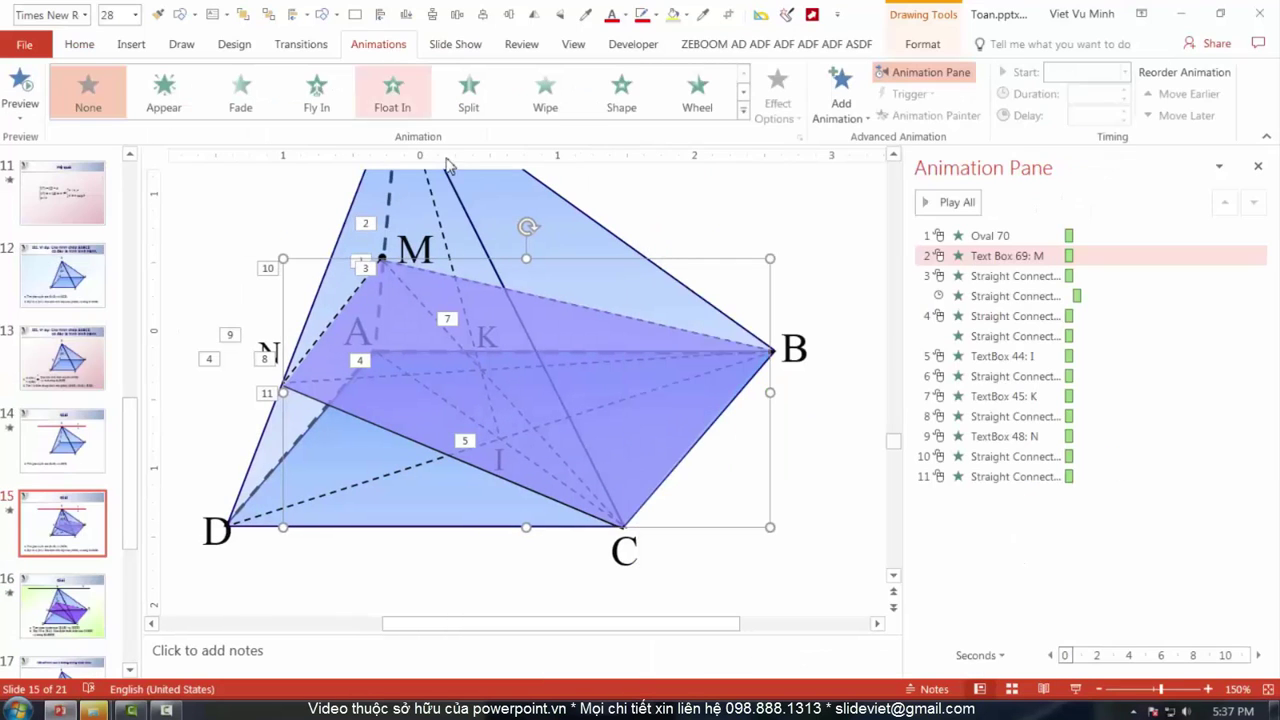
pyautogui.click(543, 95)
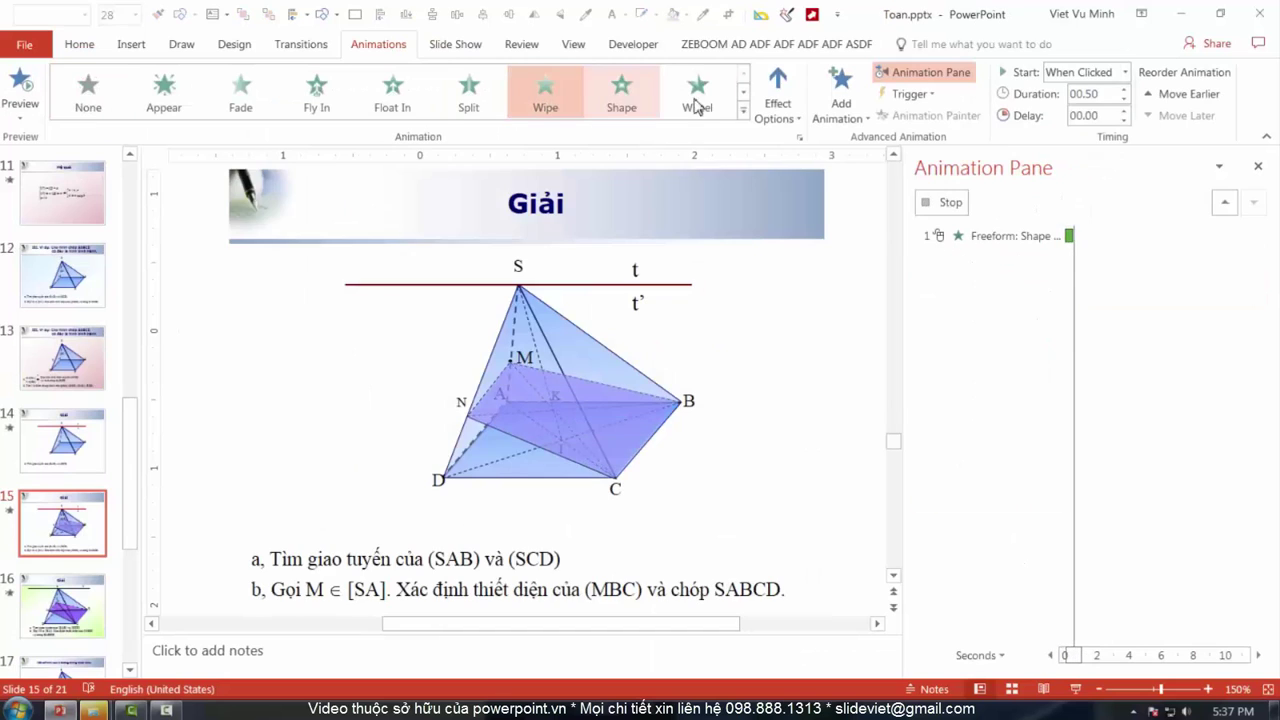
pyautogui.click(777, 100)
pyautogui.click(790, 291)
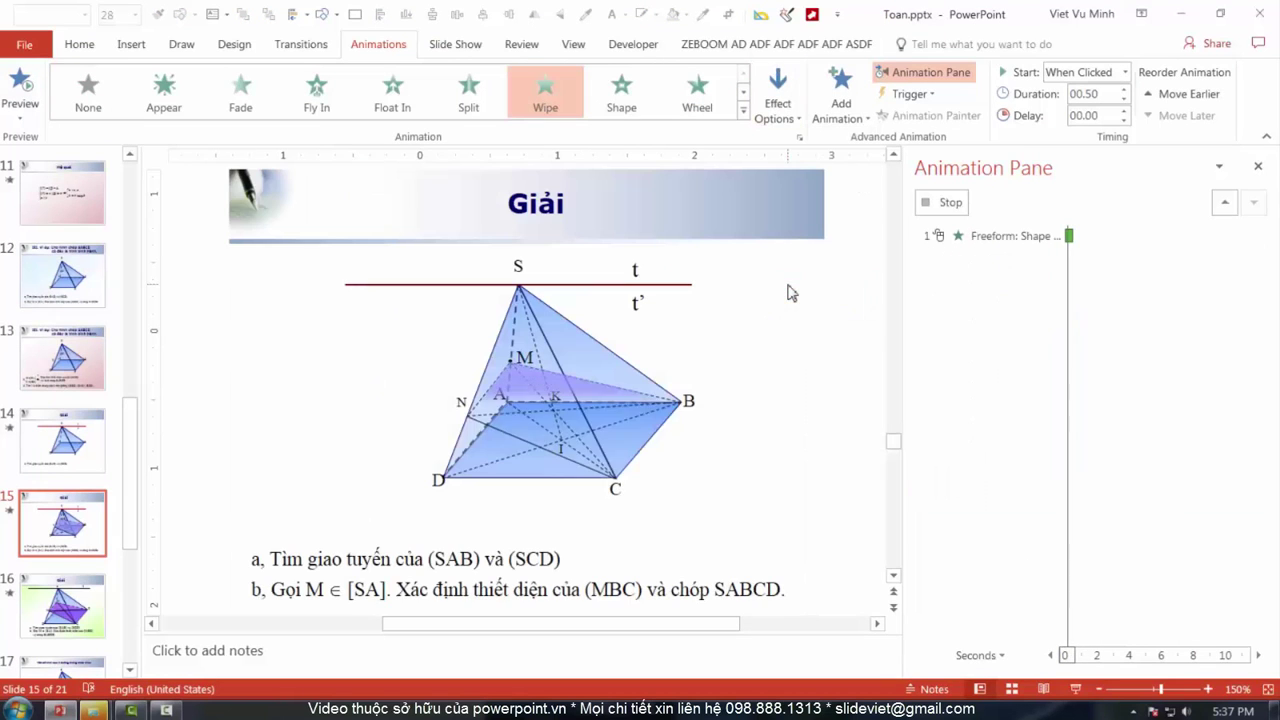
# - Preview the section's wipe in the slide show from slide 15, then return to editing
pyautogui.click(1075, 689)
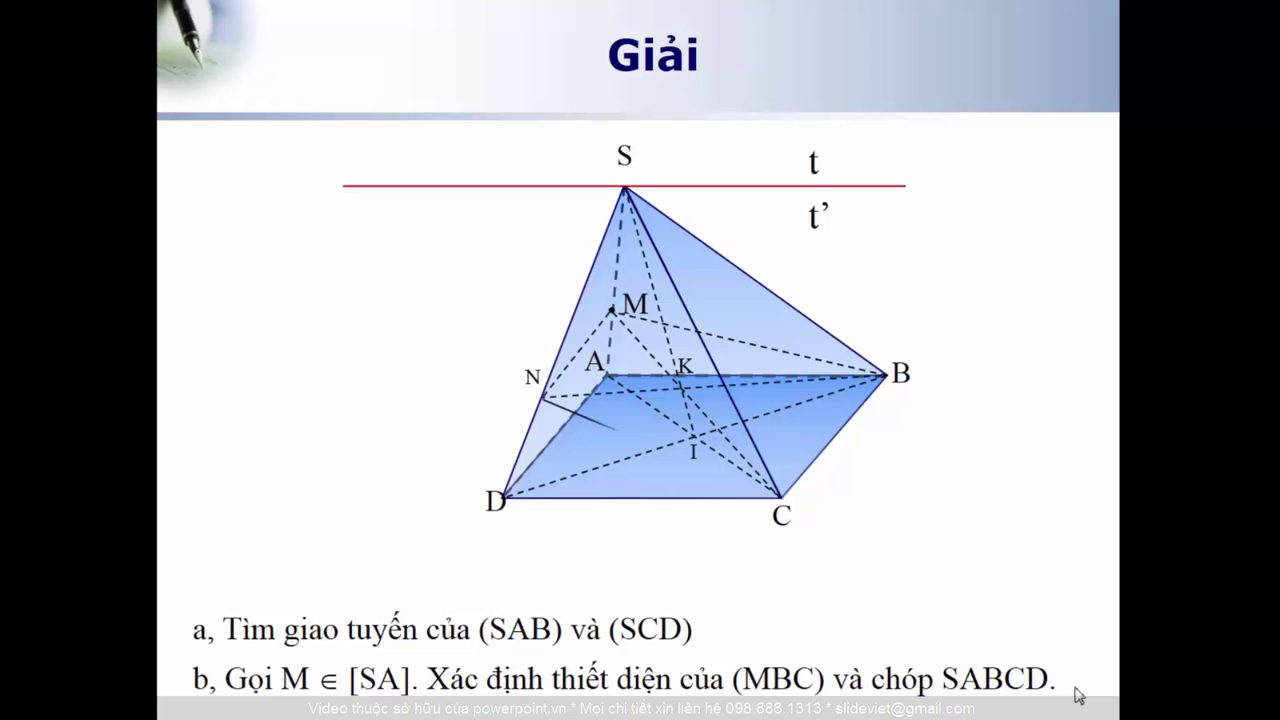
pyautogui.click(1078, 695)
pyautogui.press('Escape')
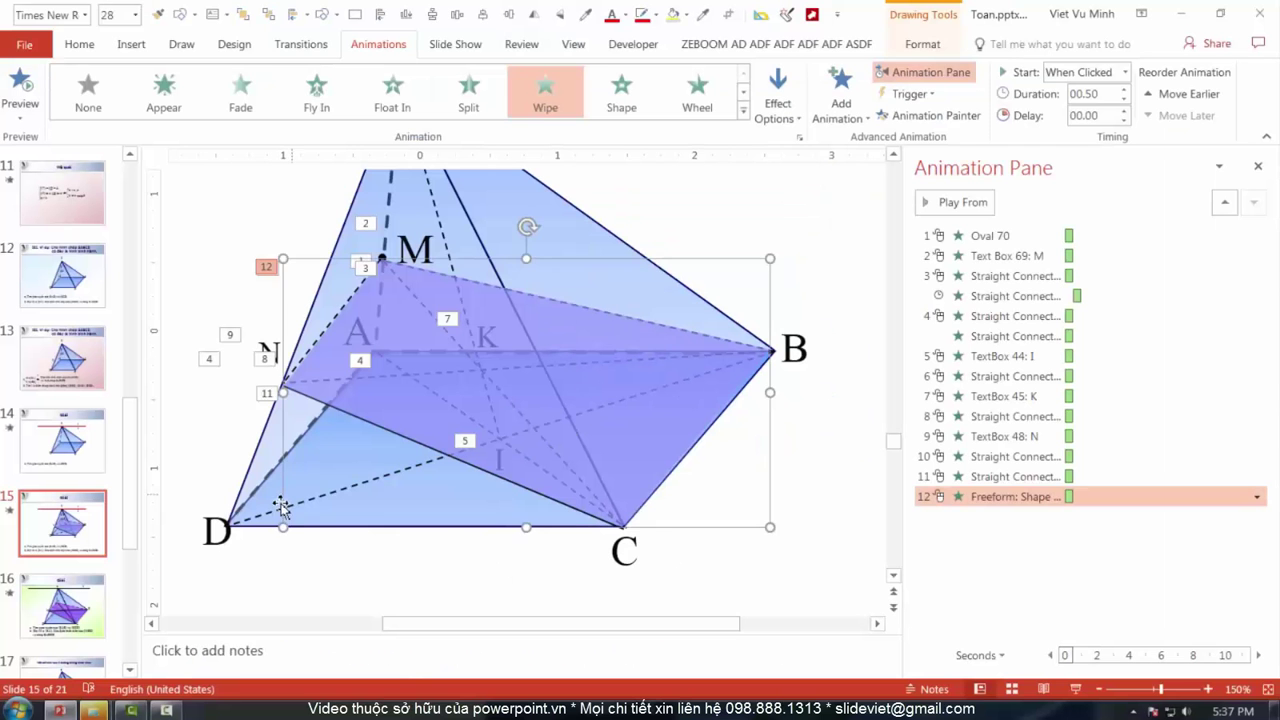
pyautogui.click(280, 512)
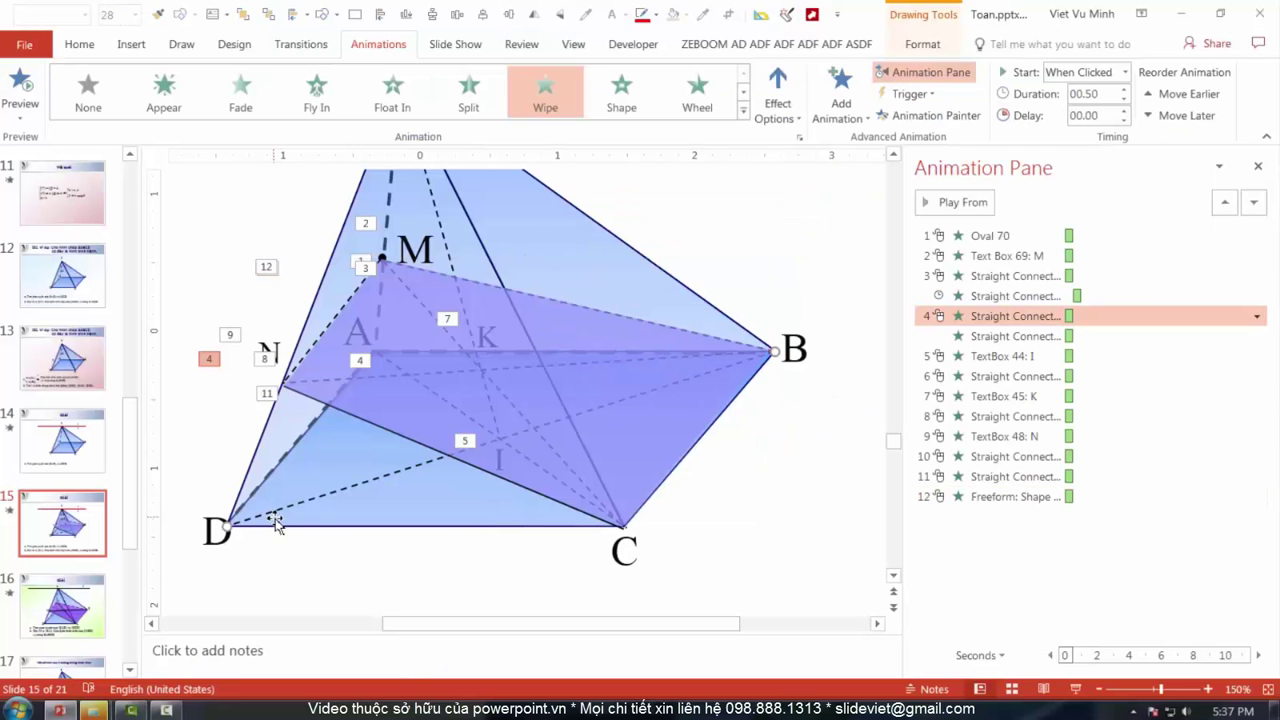
# - Fade out one line, move the section aside, and select construction lines plus labels K and I
pyautogui.click(860, 106)
pyautogui.scroll(-3, 948, 480)
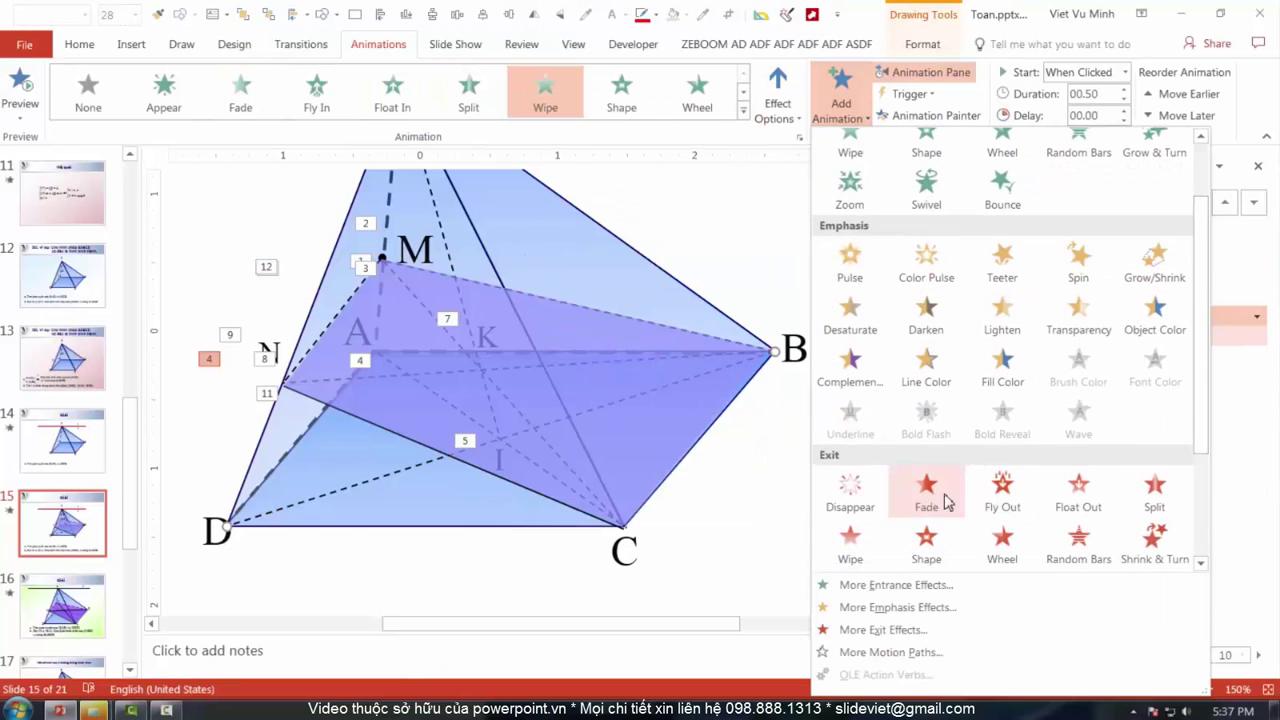
pyautogui.click(948, 502)
pyautogui.moveTo(428, 353); pyautogui.dragTo(816, 352)
pyautogui.click(365, 354)
pyautogui.keyDown('shift'); pyautogui.click(368, 370); pyautogui.keyUp('shift')
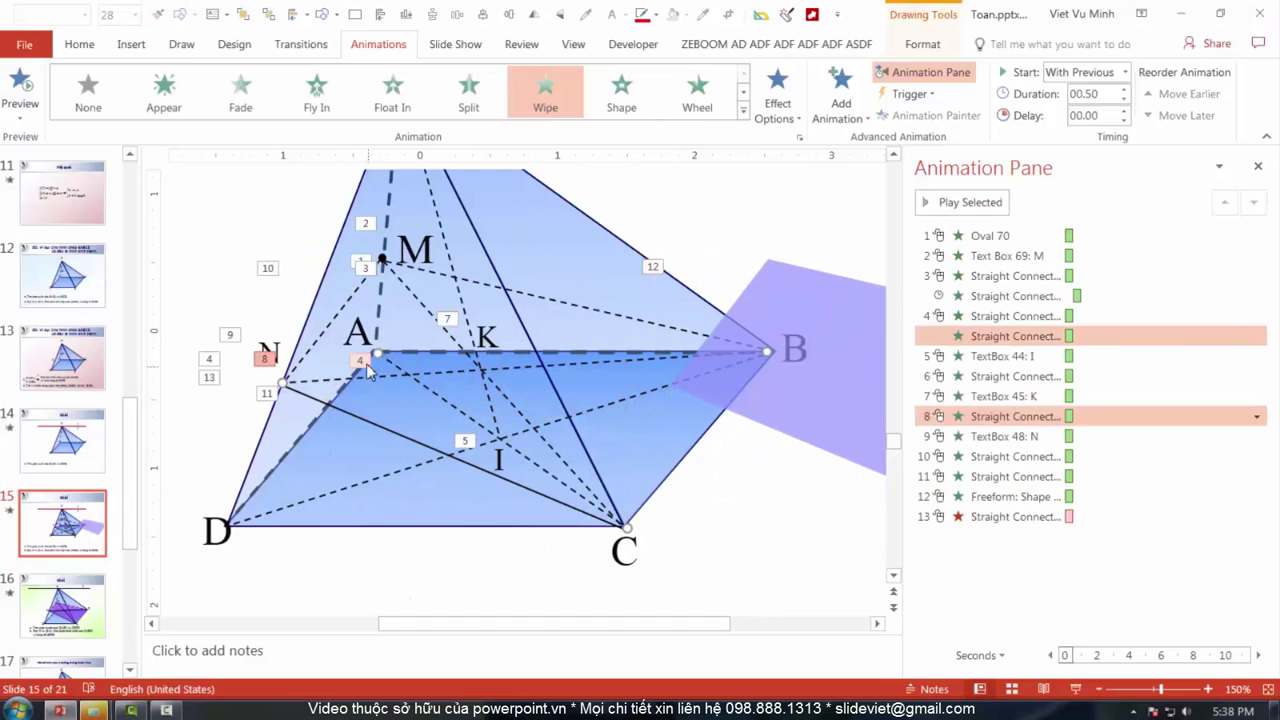
pyautogui.keyDown('shift'); pyautogui.click(420, 305); pyautogui.keyUp('shift')
pyautogui.keyDown('shift'); pyautogui.click(462, 288); pyautogui.keyUp('shift')
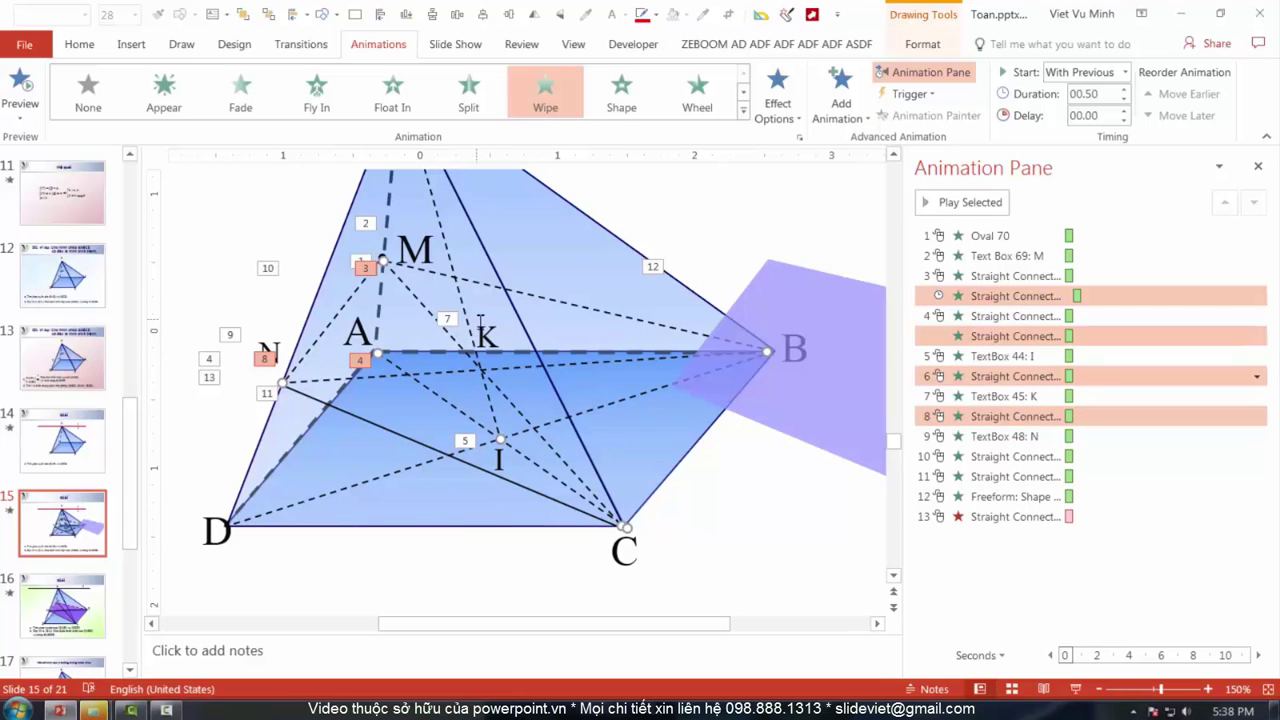
pyautogui.keyDown('shift'); pyautogui.click(480, 320); pyautogui.keyUp('shift')
pyautogui.keyDown('shift'); pyautogui.click(497, 456); pyautogui.keyUp('shift')
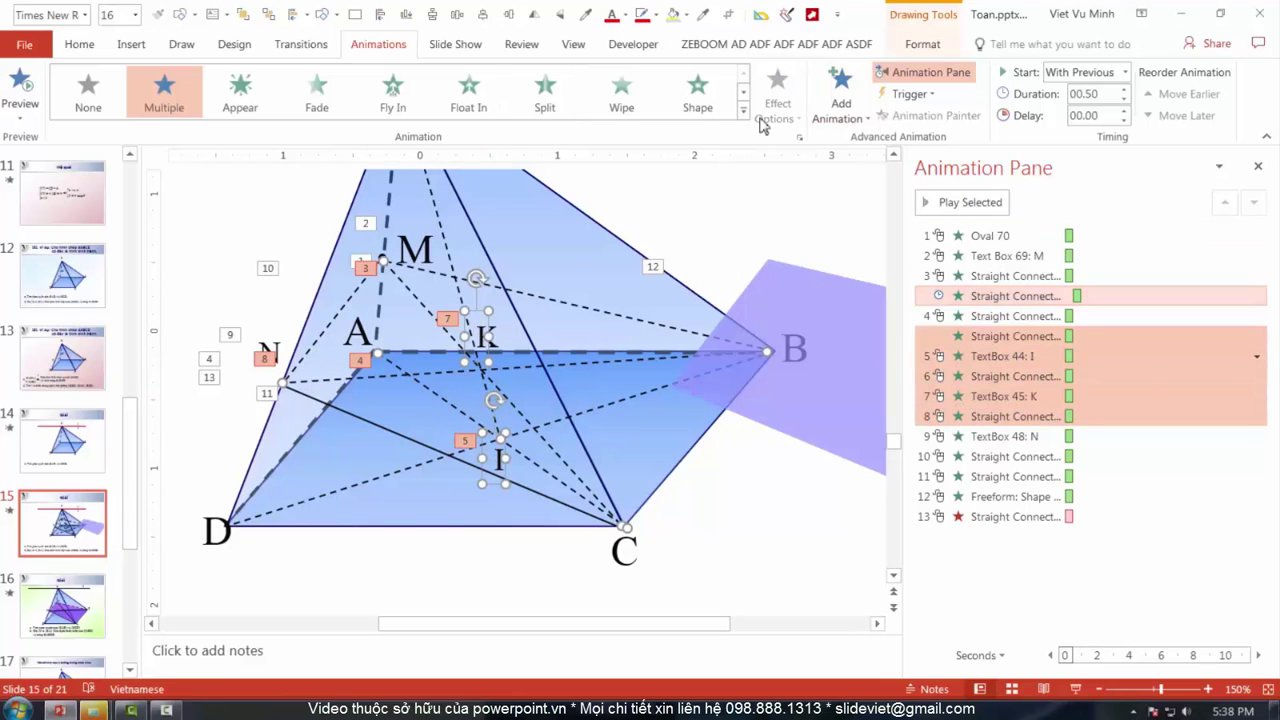
# - Apply a Fade exit to the selection, starting With Previous
pyautogui.click(841, 100)
pyautogui.click(849, 631)
pyautogui.click(655, 368)
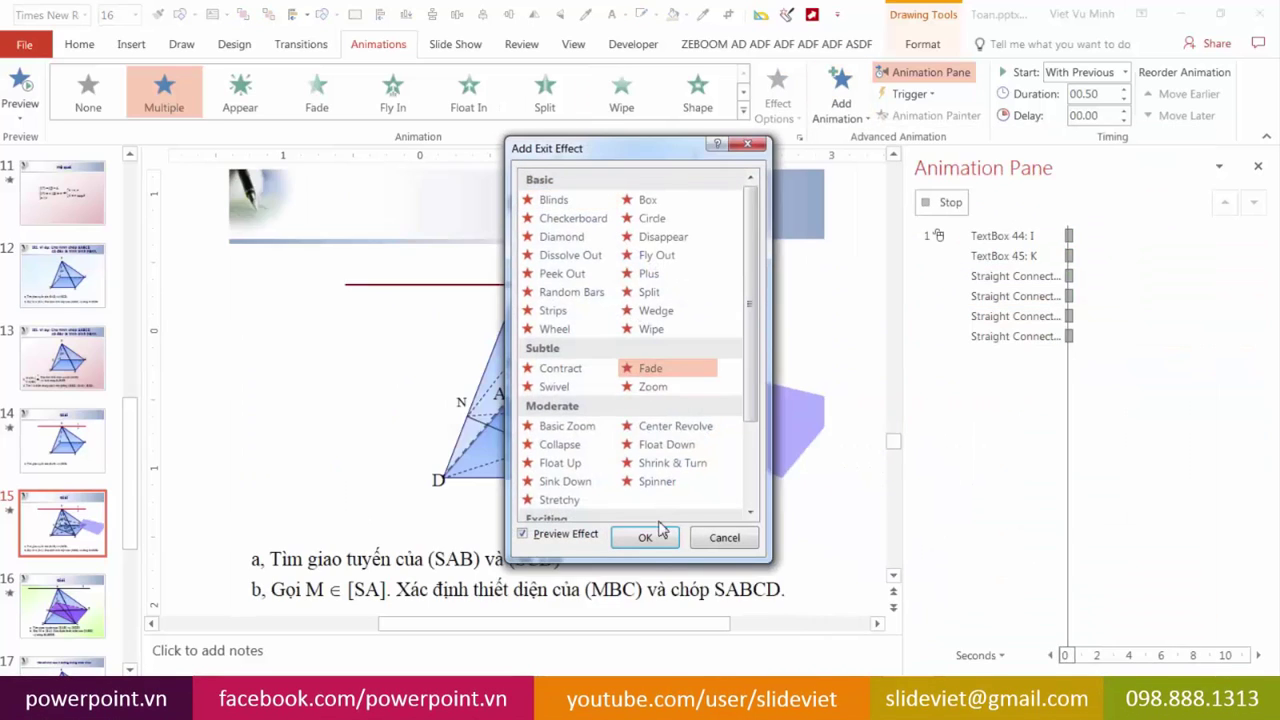
pyautogui.click(645, 537)
pyautogui.click(948, 535)
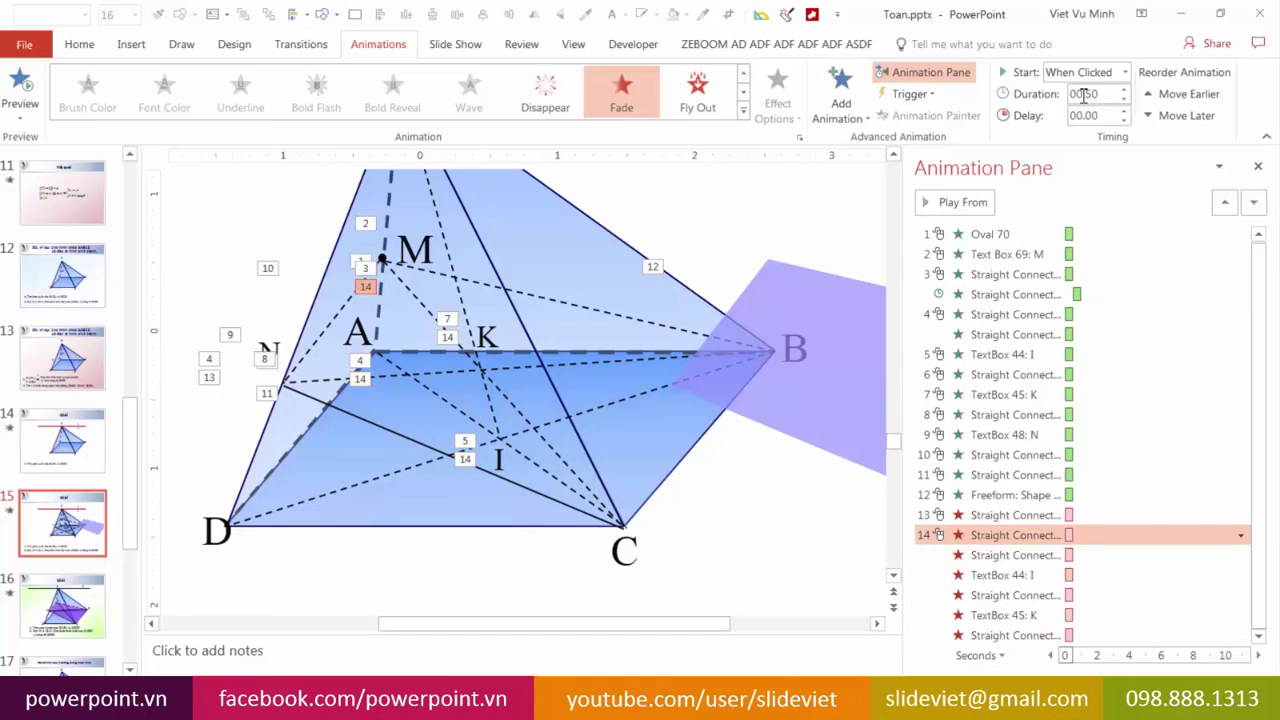
pyautogui.click(1124, 72)
# - Put the purple section back onto M, N, B, C and replay the slide show
pyautogui.click(1080, 106)
pyautogui.hotkey('shift', 'F5')
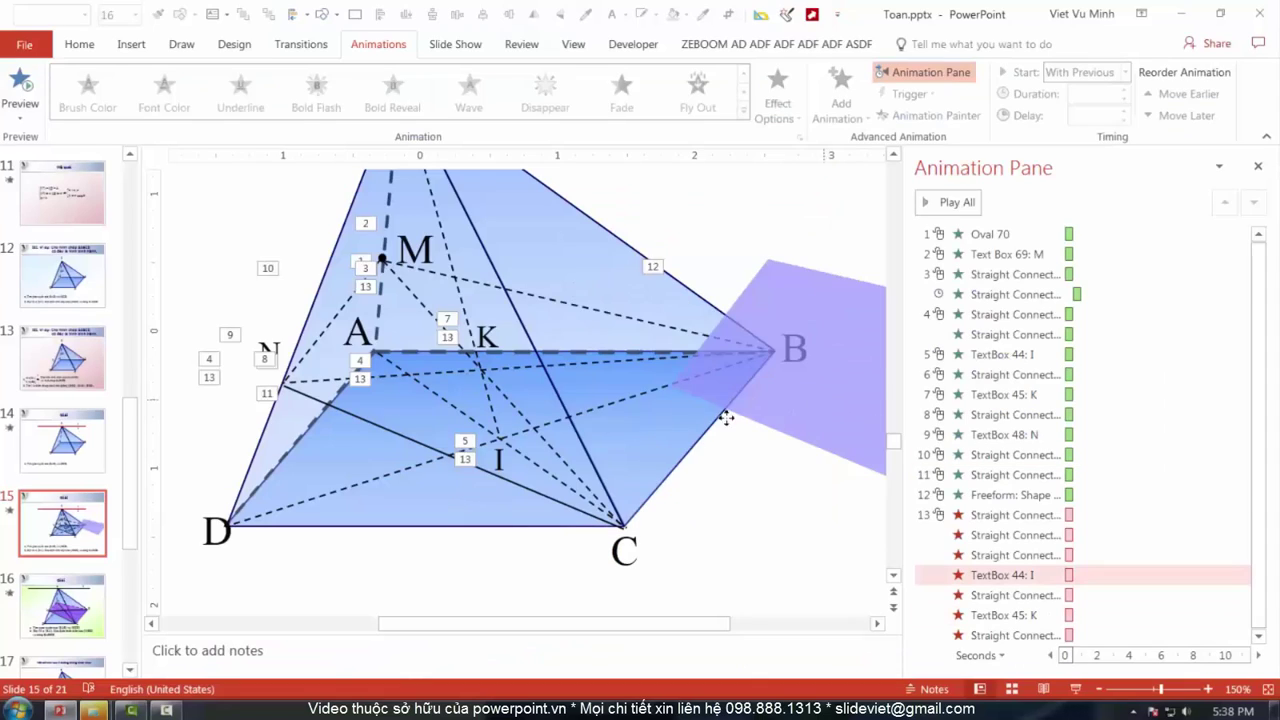
pyautogui.moveTo(727, 418); pyautogui.dragTo(439, 401)
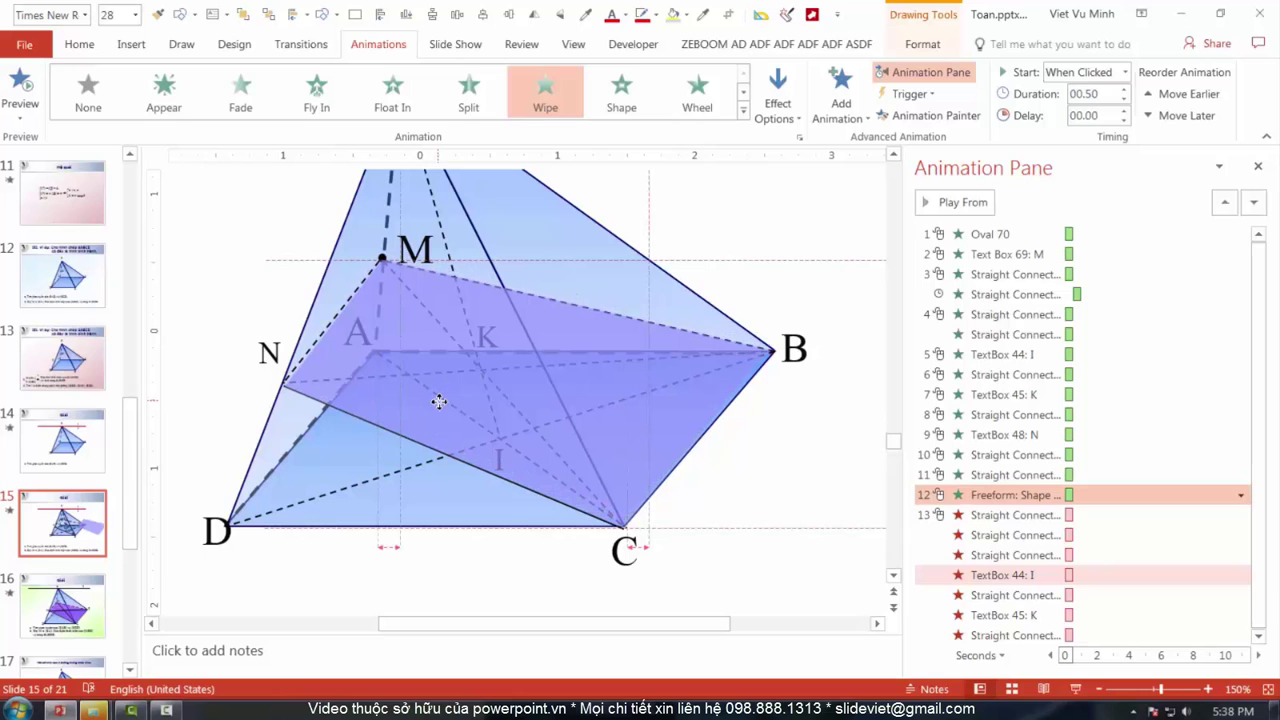
pyautogui.click(1076, 689)
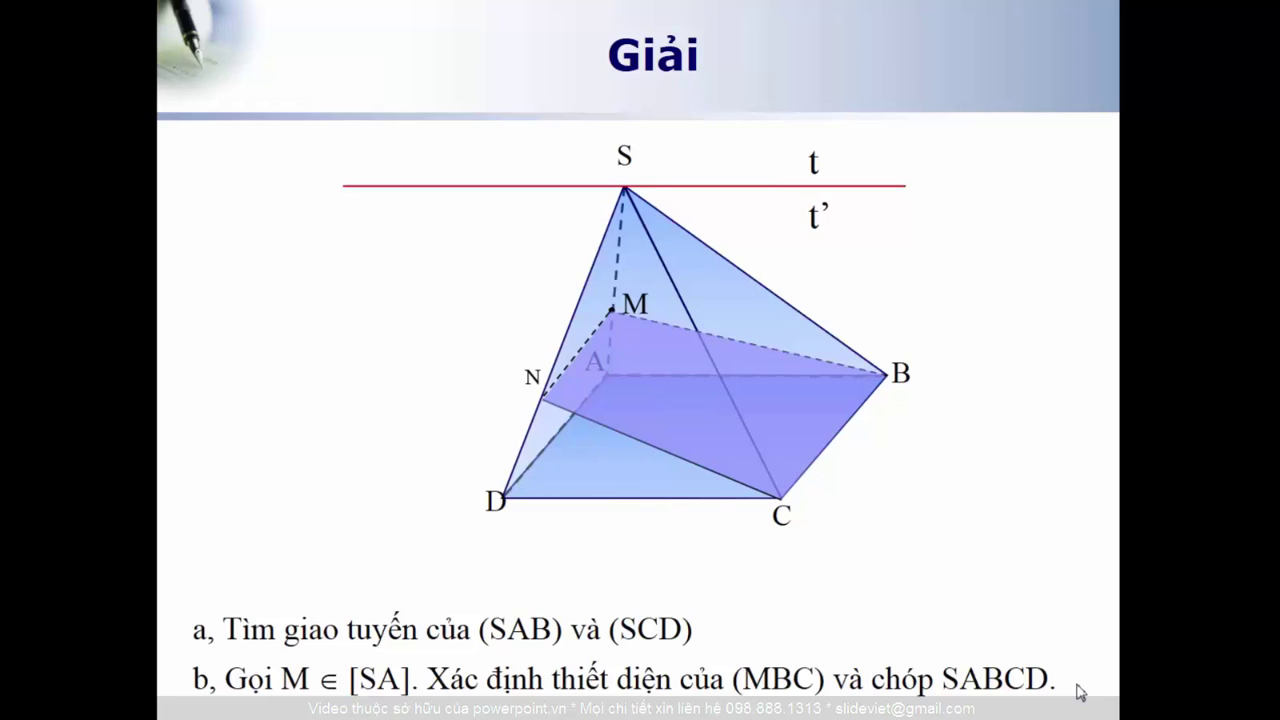
pyautogui.press('Escape')
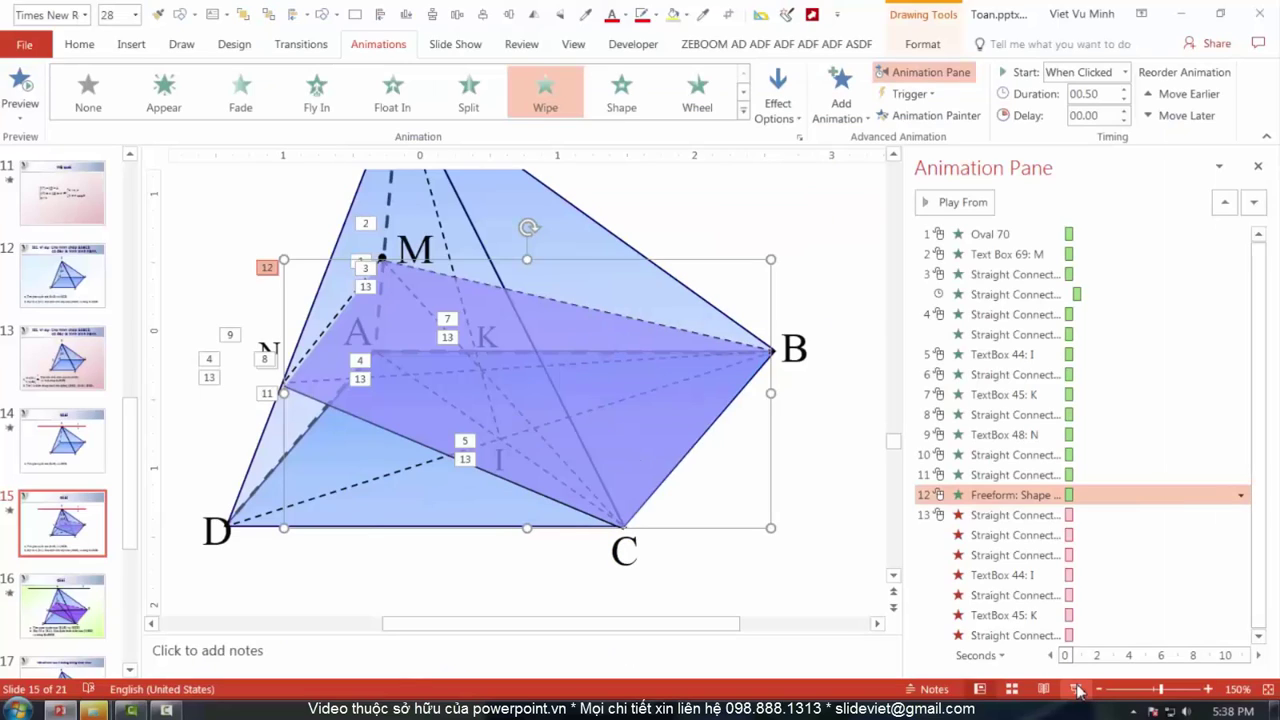